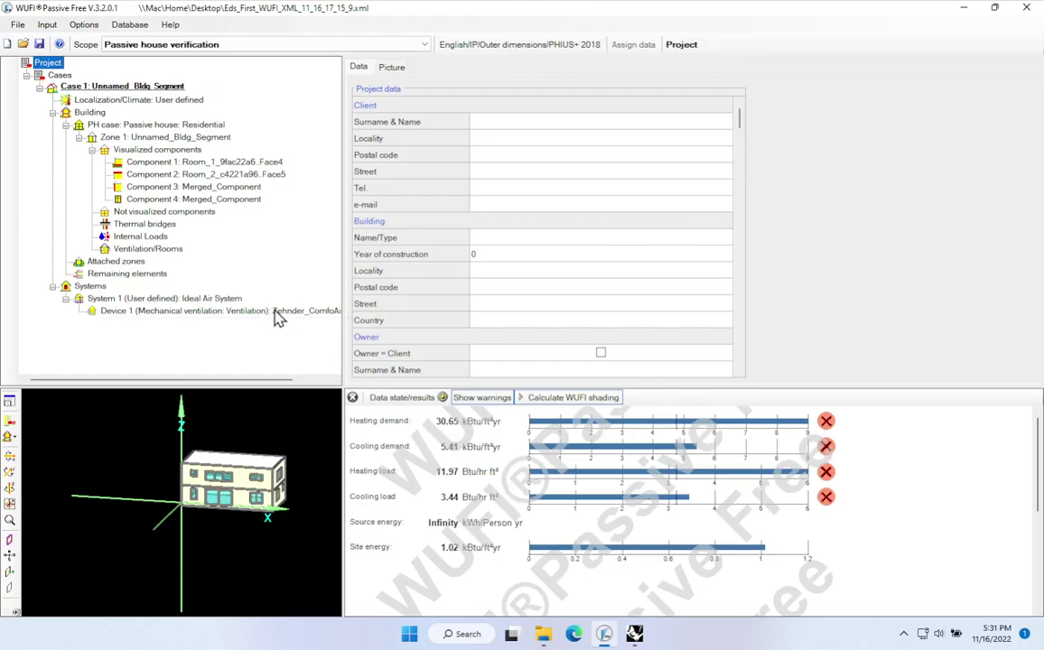
- Open the Internal Loads page of the imported WUFI project
left_click(130, 213)
- Show the zone's internal loads, select Occupant quantity, and bring up the Drawing Set floor plans
left_click(143, 238)
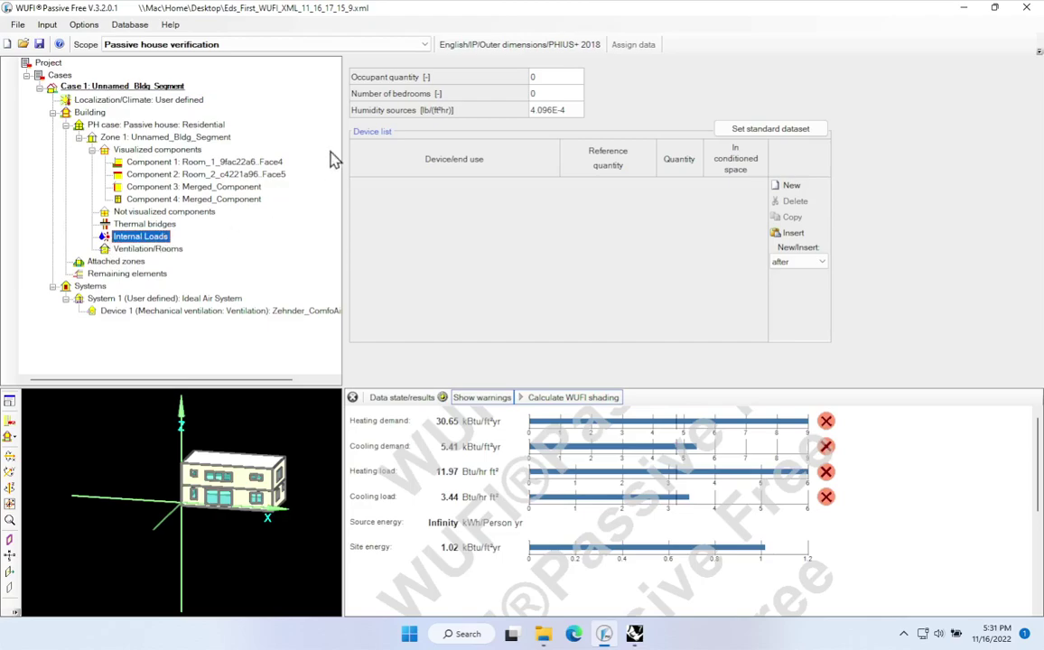
left_click(533, 83)
left_click(490, 214)
left_click(555, 77)
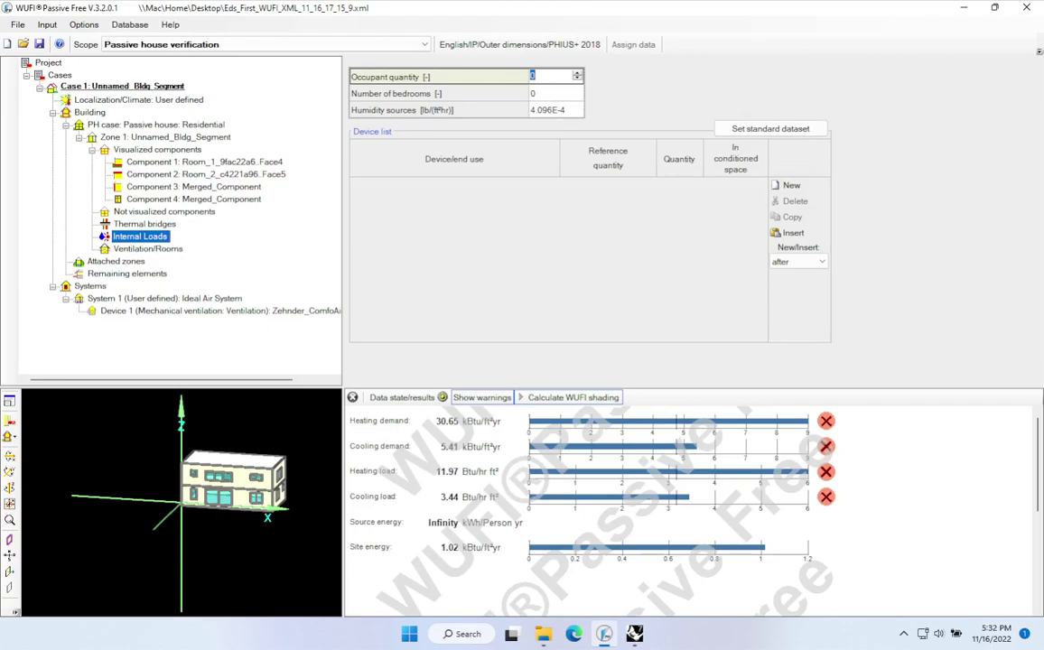
key("alt+Tab")
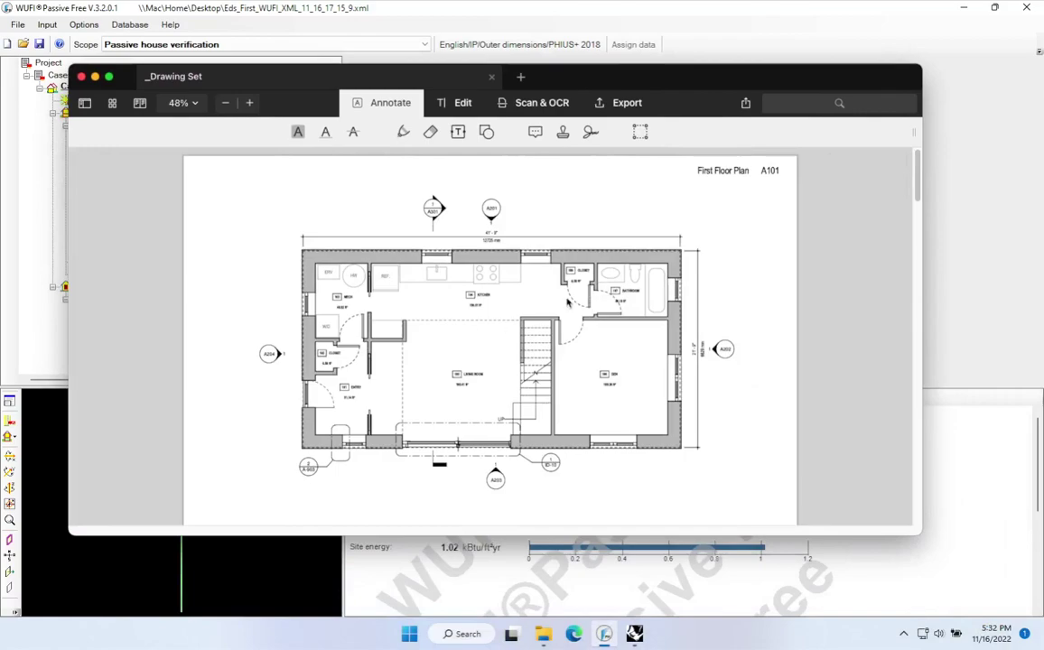
- Scroll through the first- and second-floor plans, then go back to WUFI
scroll(406, 300, "up", 3, "ctrl")
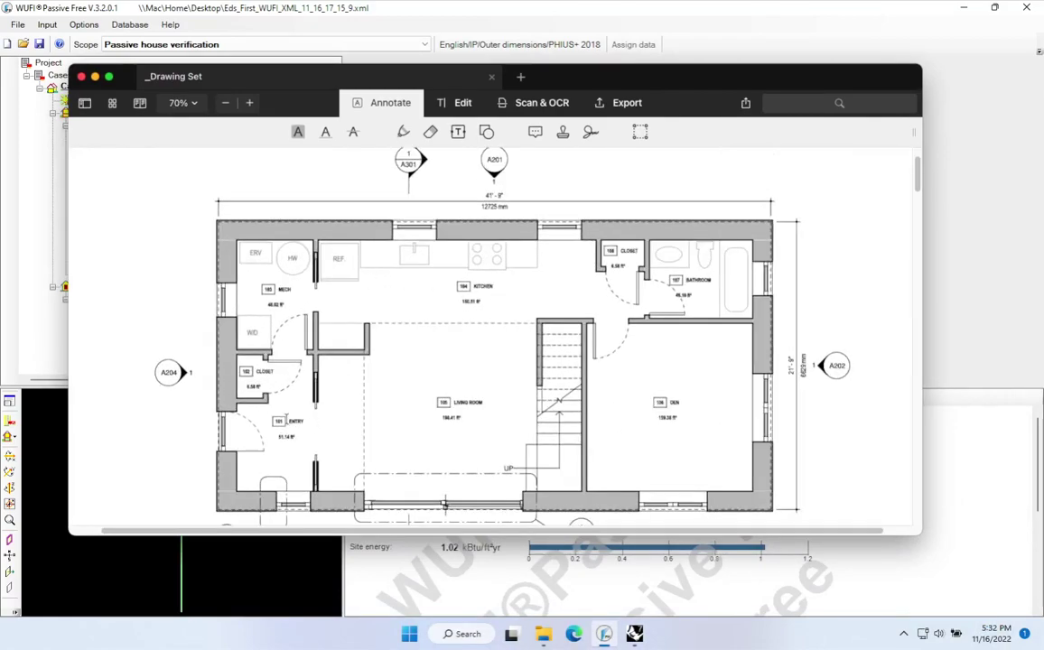
scroll(614, 370, "down", 10)
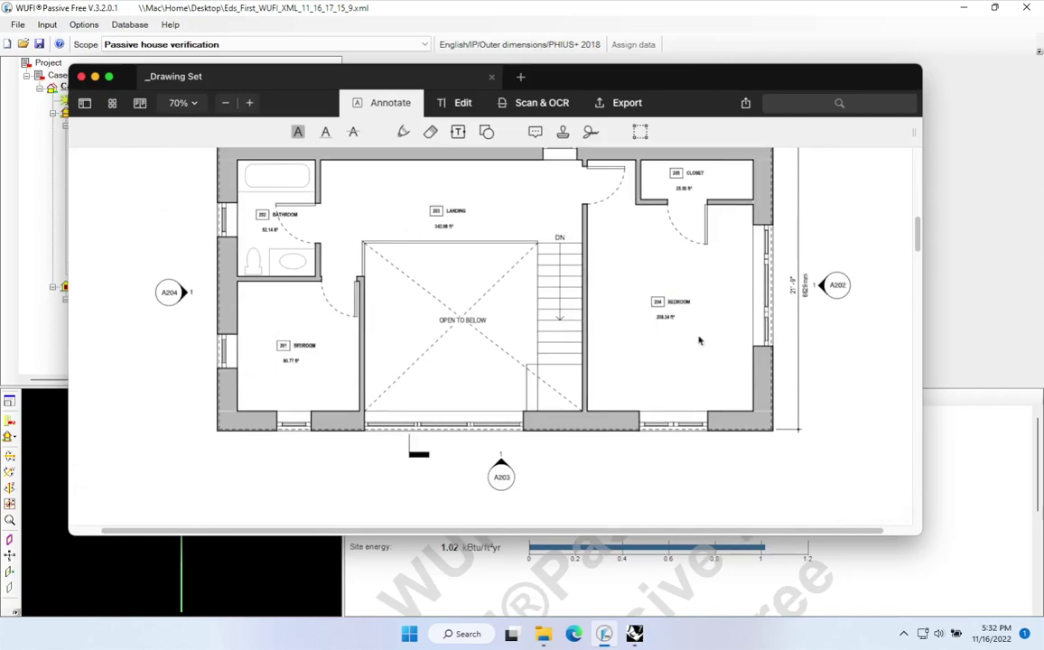
scroll(665, 357, "up", 5)
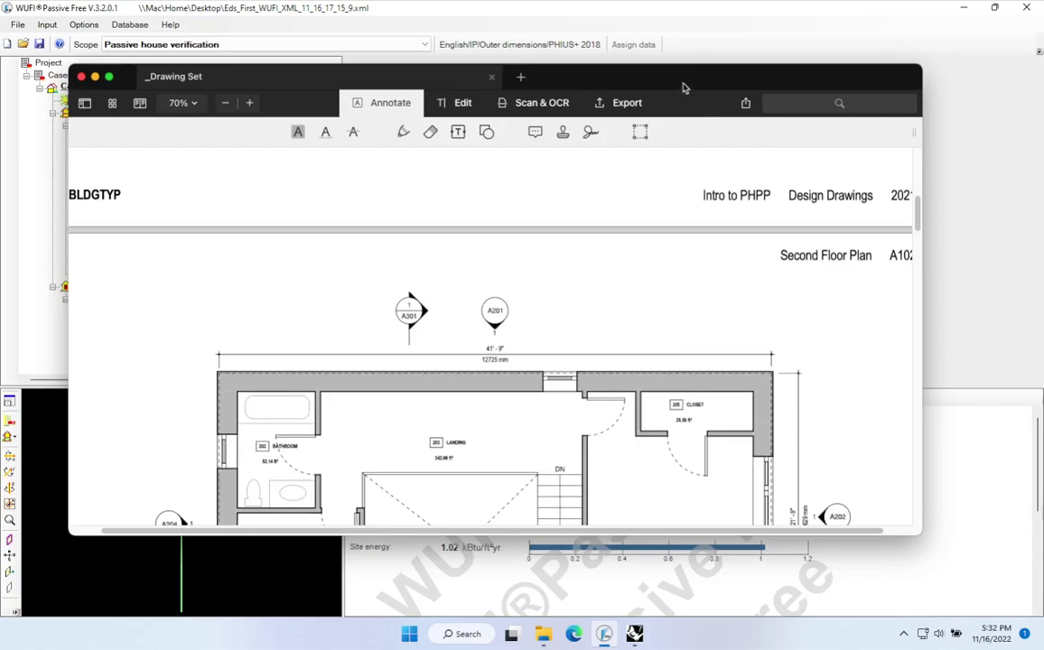
key("alt+Tab")
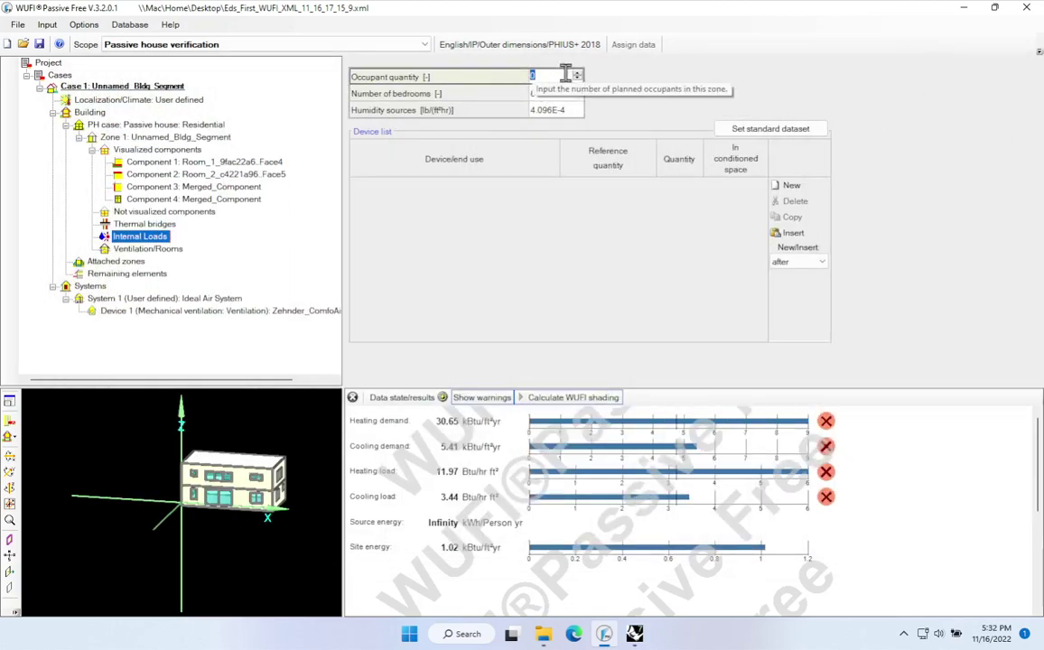
- Enter 3 occupants and 2 bedrooms in the zone's internal loads
type("3")
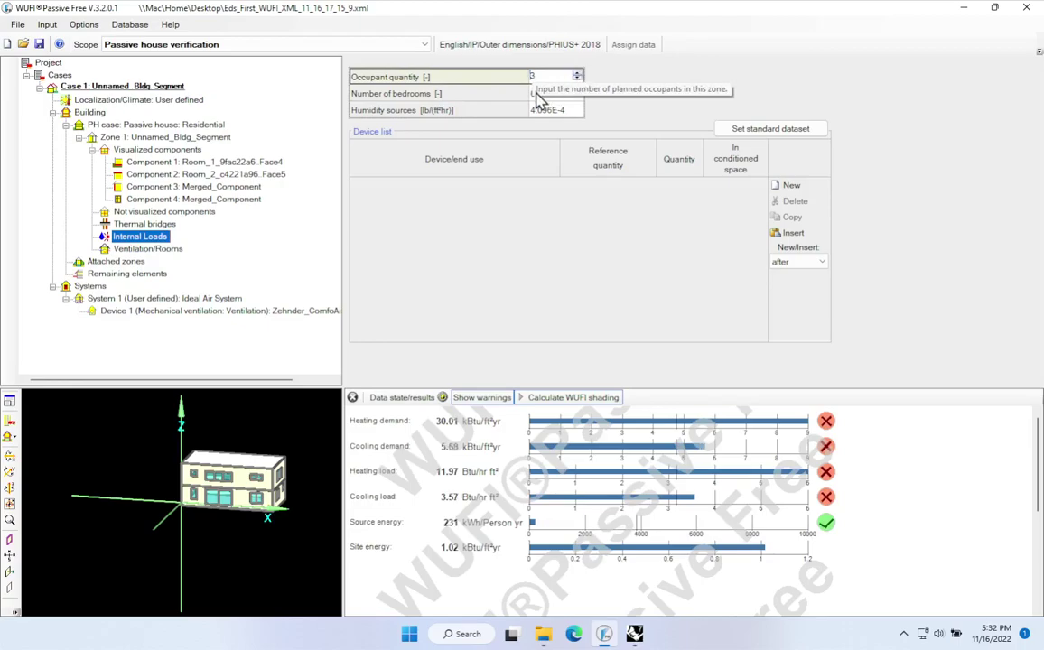
left_click(560, 94)
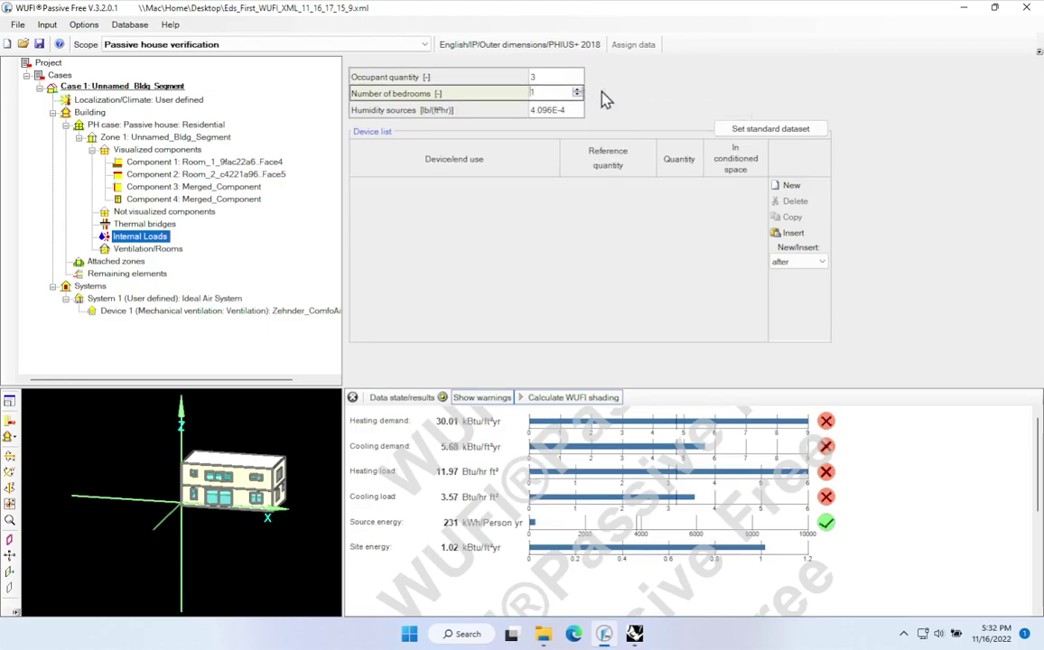
type("2")
left_click(545, 93)
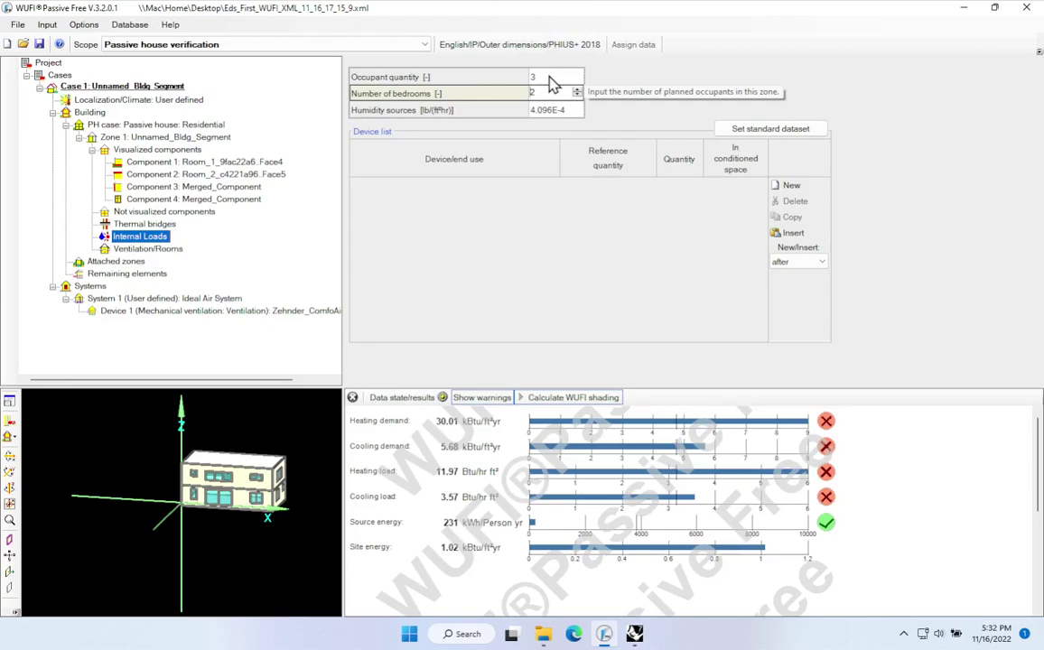
left_click(450, 533)
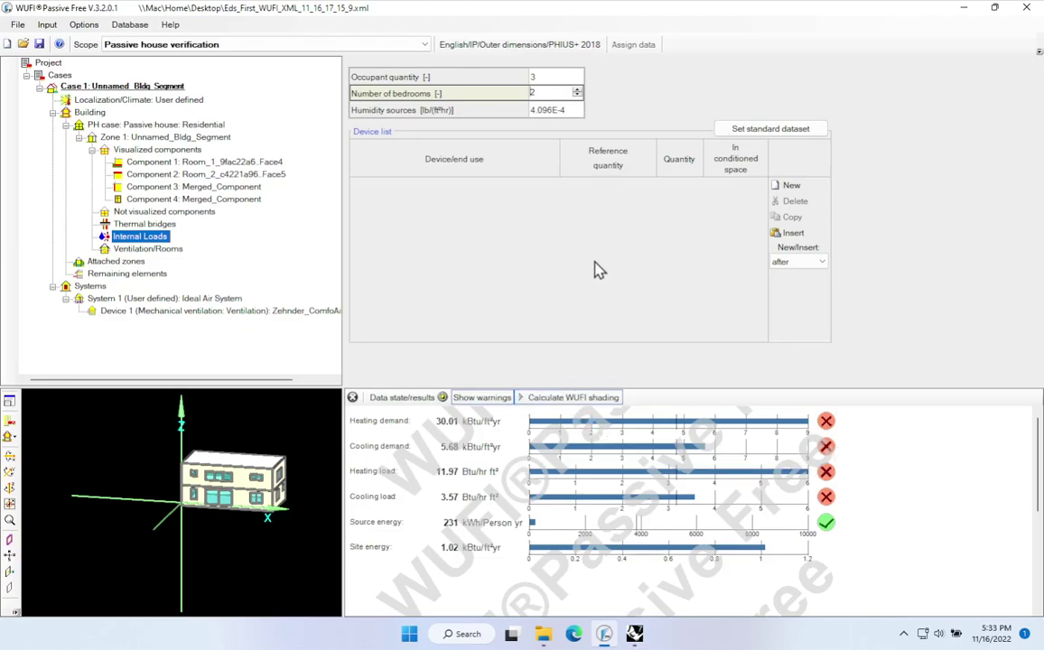
- Load the standard Phius appliance dataset, enlarge the details area, and check the Water connection help
left_click(748, 132)
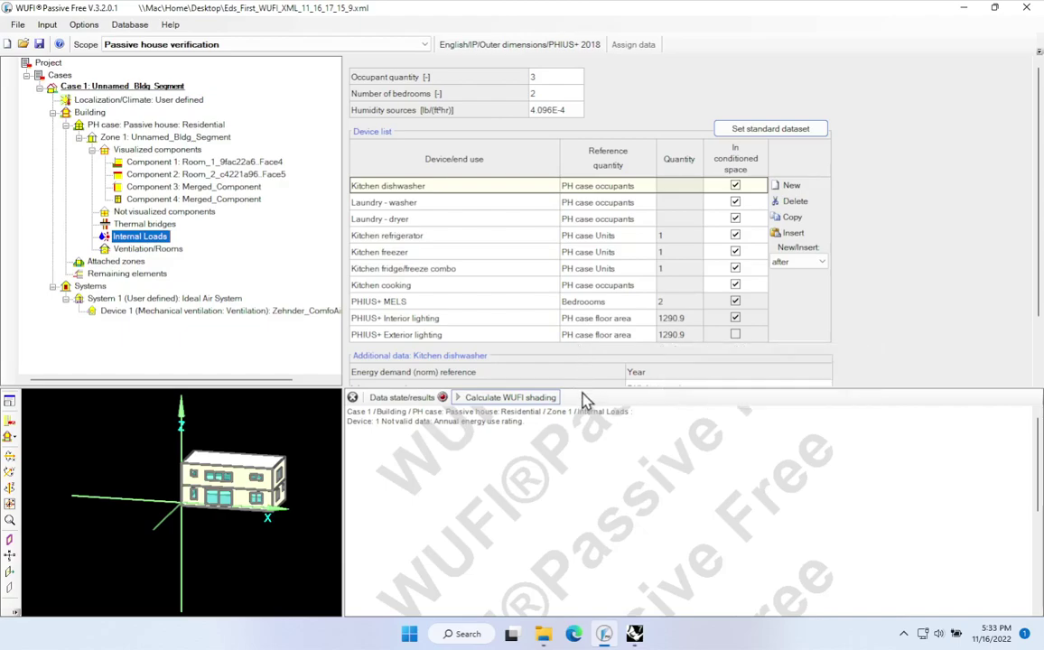
left_click_drag(575, 388, 580, 478)
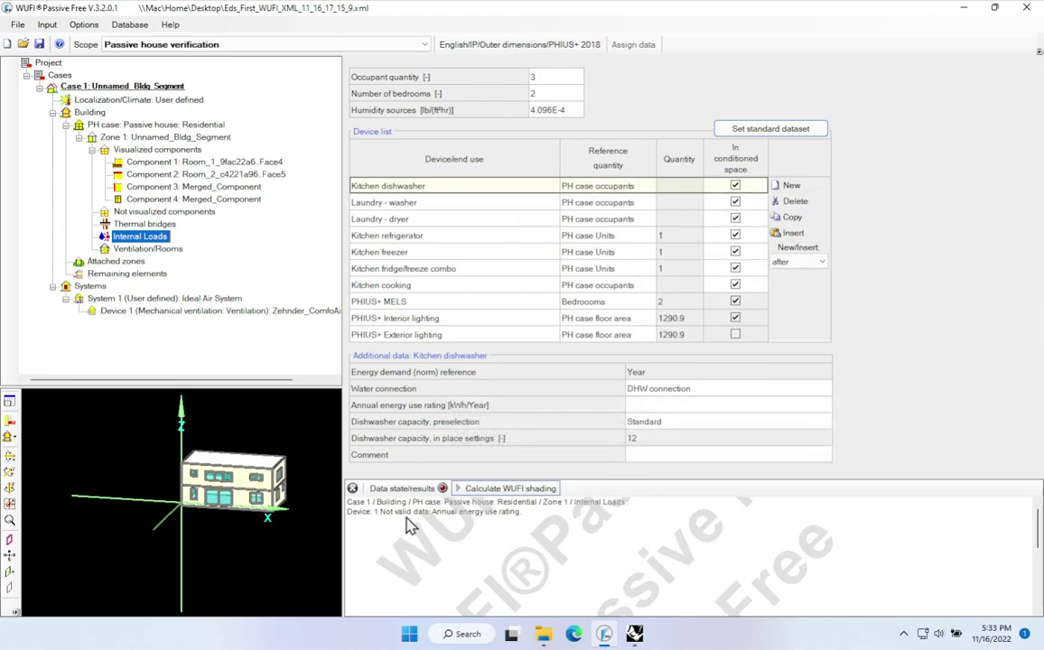
left_click(485, 522)
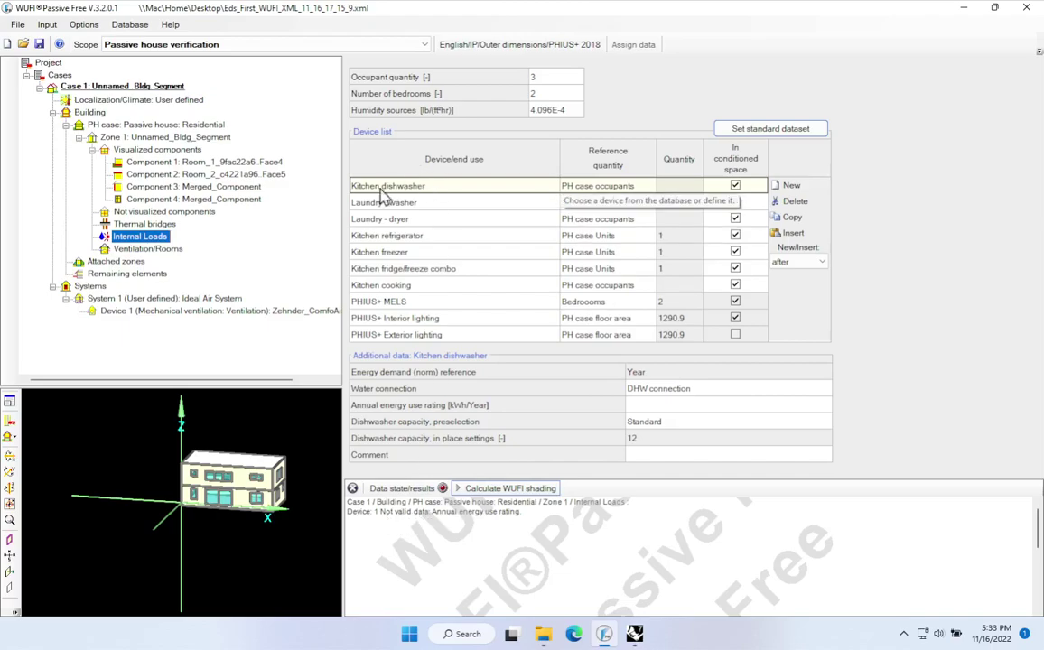
left_click(656, 413)
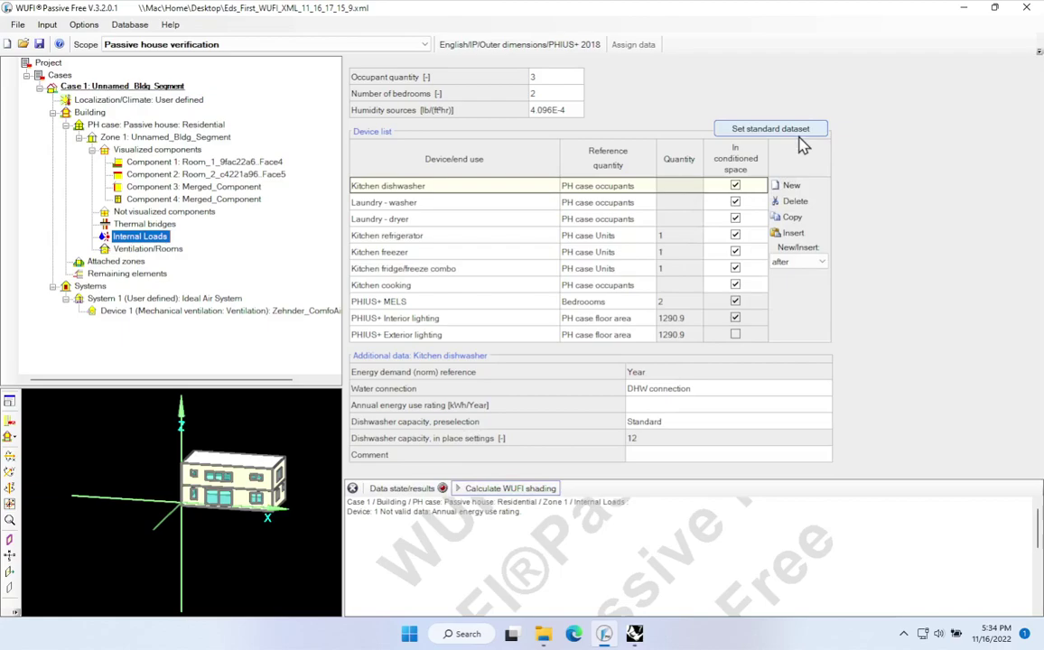
- Try 100 as the dishwasher's annual energy use rating, then compare the washer and dishwasher details
left_click(652, 405)
type("100")
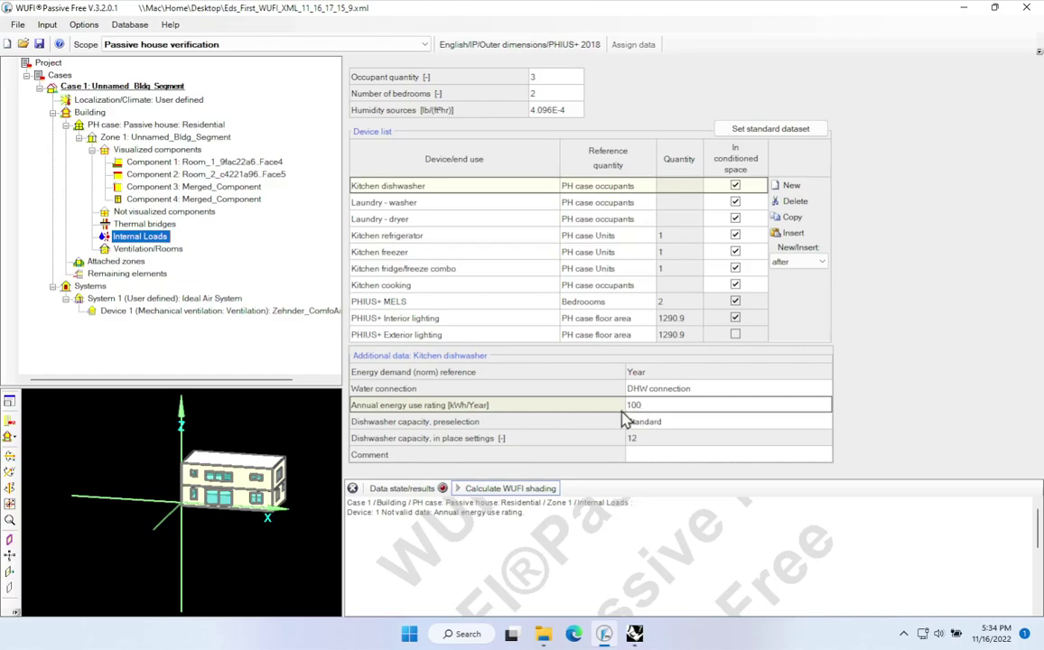
left_click(441, 205)
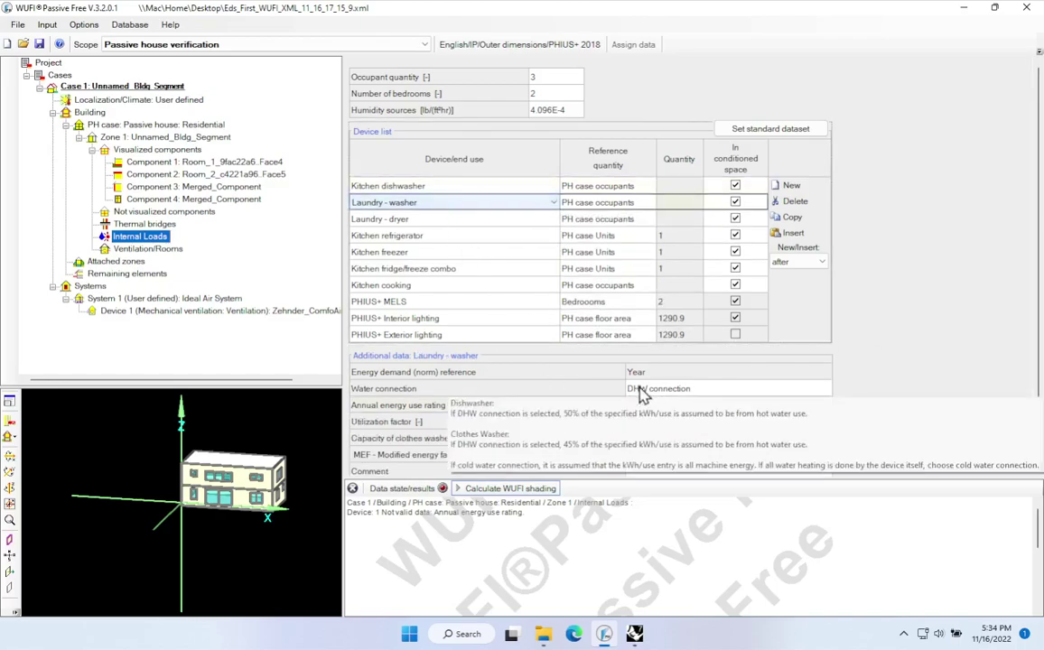
left_click(763, 132)
left_click(528, 186)
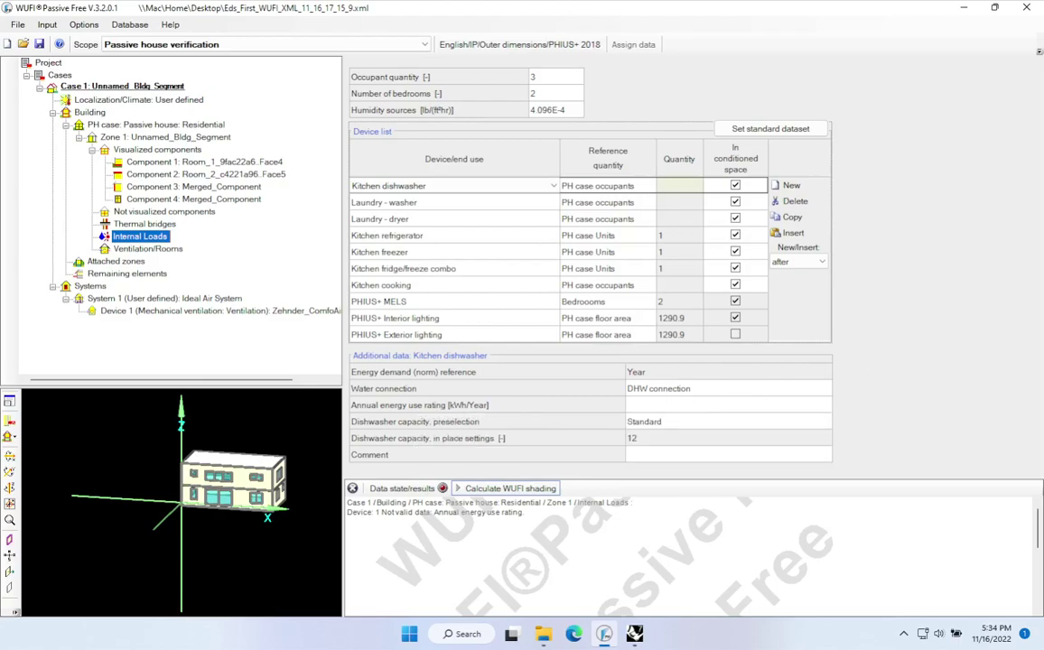
- Bring up the Phius Certification Guidebook and enlarge its window
key("alt+Tab")
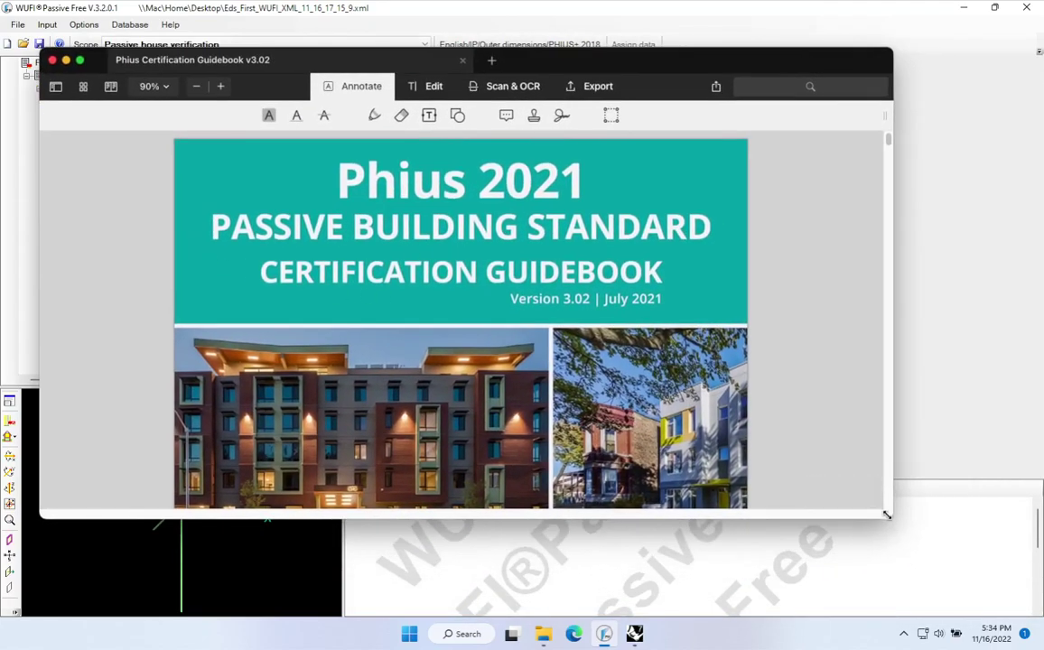
left_click_drag(890, 516, 956, 596)
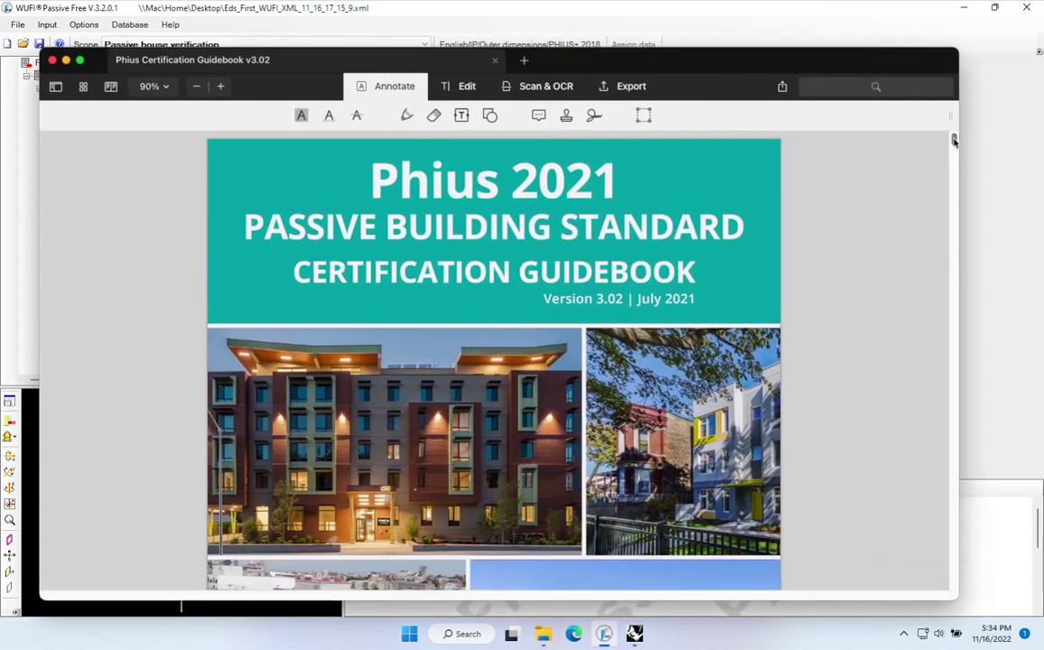
left_click_drag(954, 140, 951, 147)
scroll(532, 333, "up", 10)
scroll(533, 333, "up", 10)
scroll(591, 315, "down", 3)
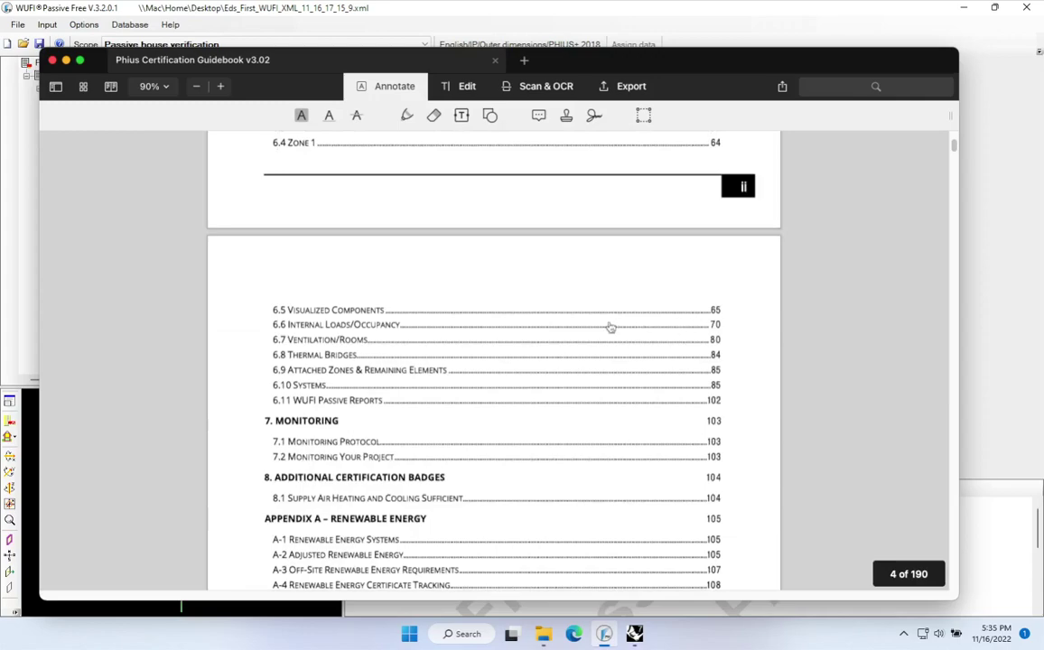
- Find the Dishwasher table under 6.6 Internal Loads/Occupancy and copy its 269 kWh/yr value
left_click(368, 330)
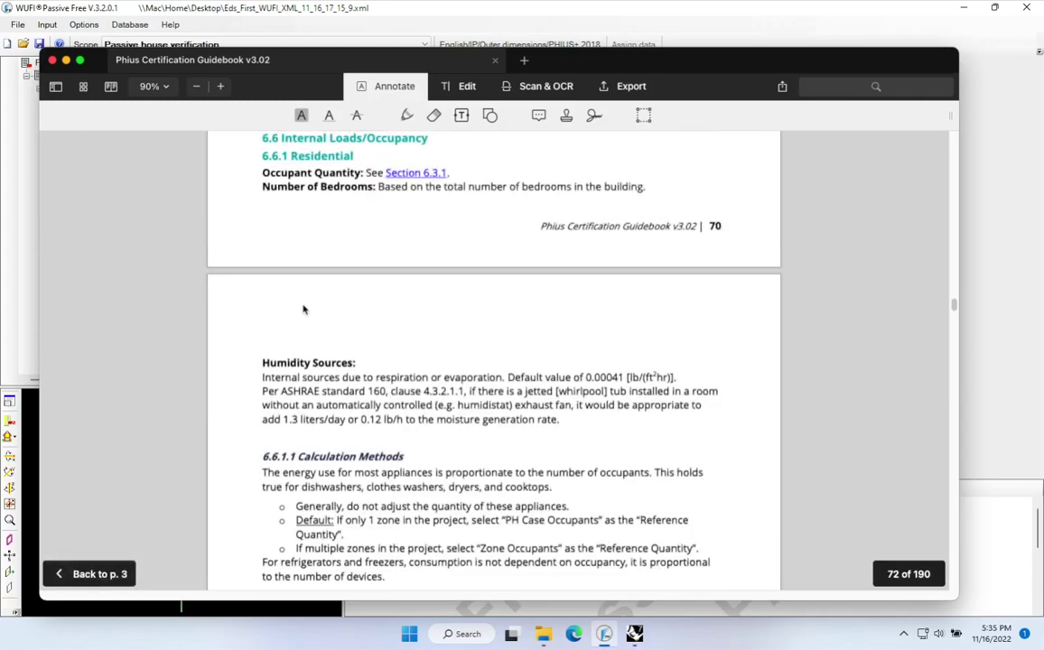
scroll(303, 307, "down", 1)
scroll(303, 307, "down", 10)
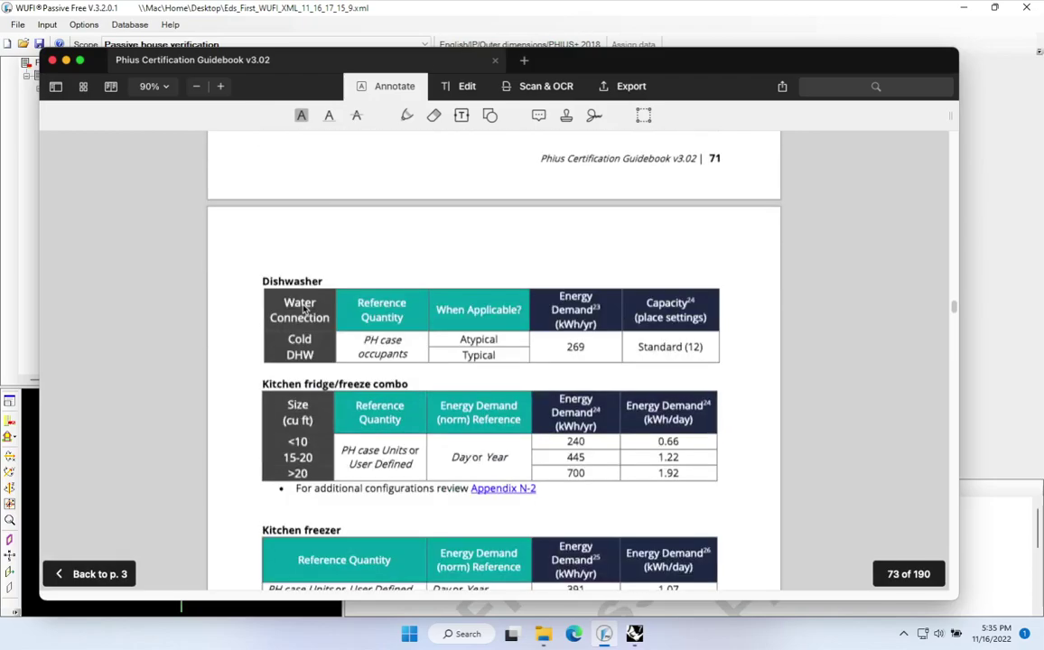
scroll(445, 332, "up", 3, "ctrl")
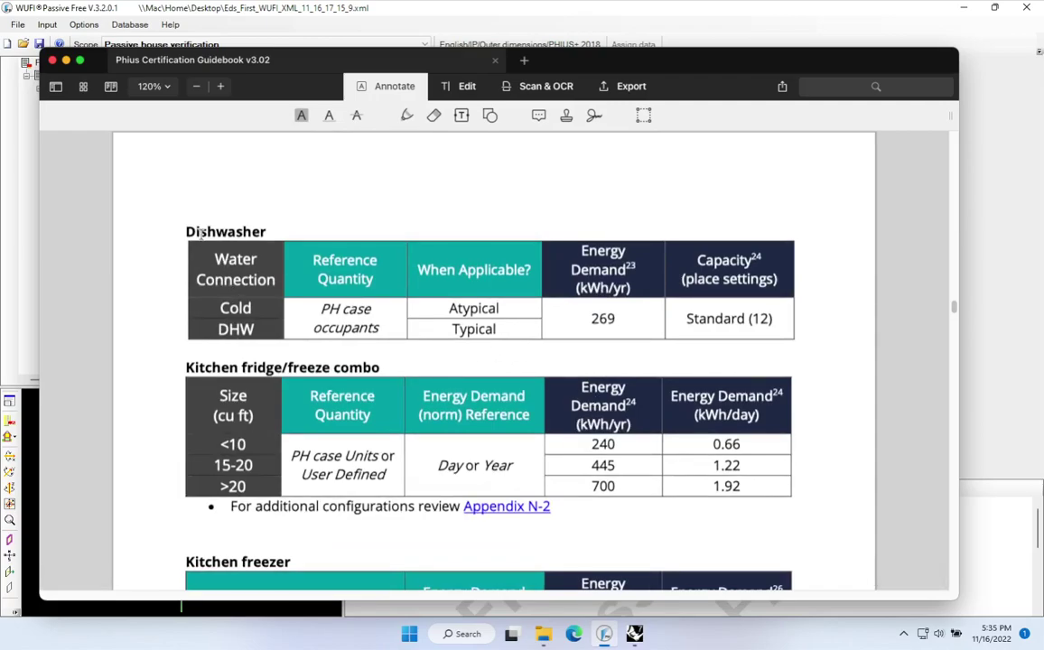
left_click_drag(620, 319, 585, 334)
key("ctrl+c")
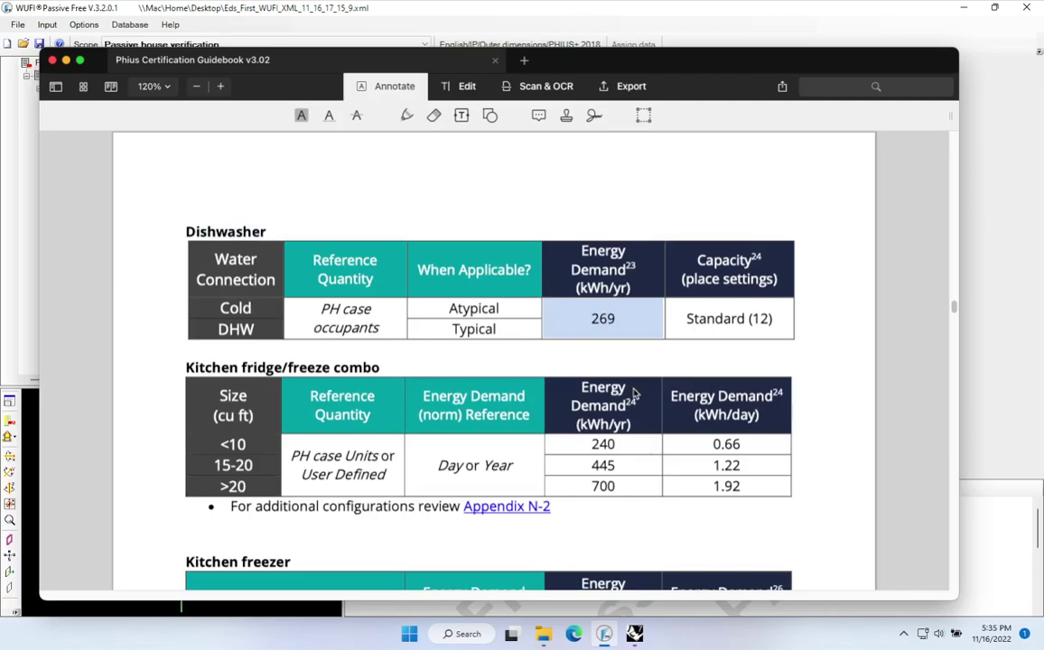
left_click(626, 4)
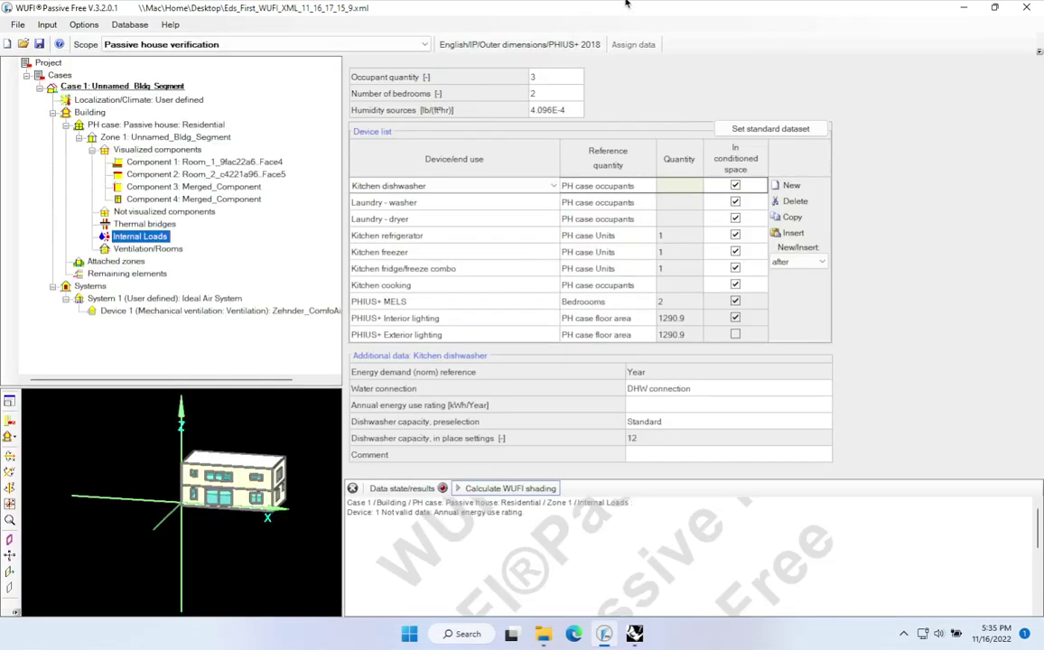
- Paste 269 kWh/Year as the Kitchen dishwasher's annual energy use rating
left_click(645, 401)
key("ctrl+v")
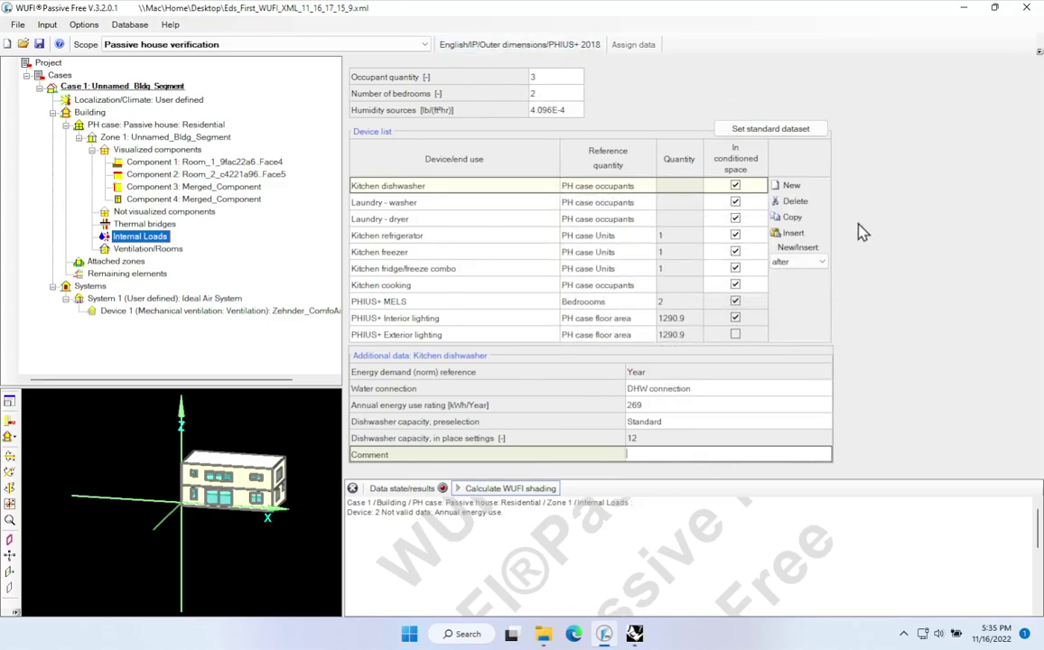
- Close WUFI without saving and orbit the Rhino house model for a look
left_click(1023, 16)
left_click(539, 362)
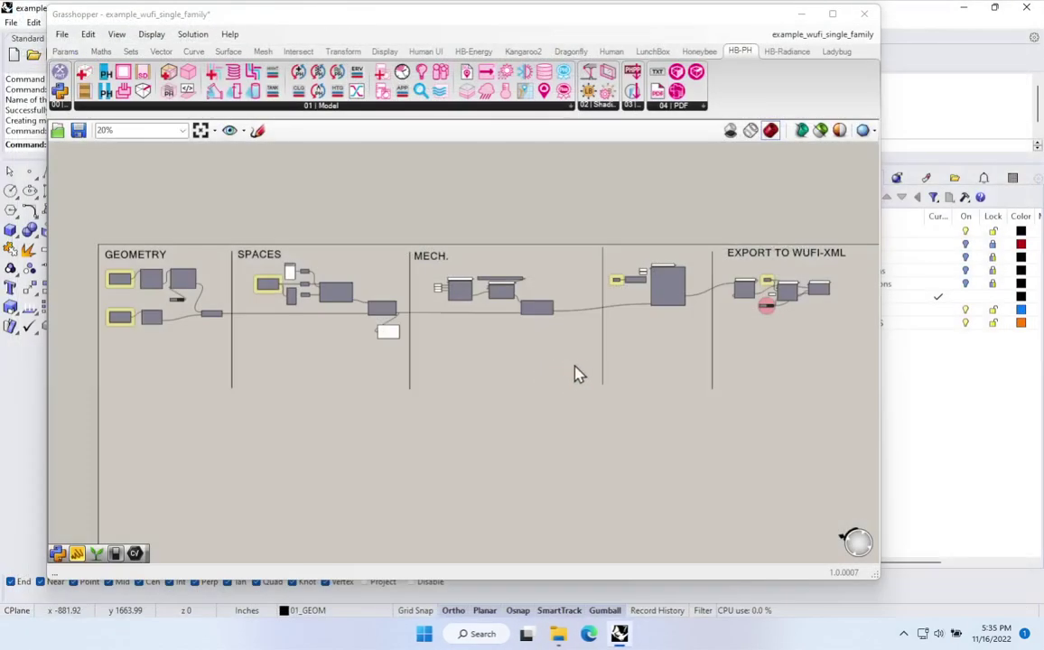
right_click_drag(707, 397, 637, 384)
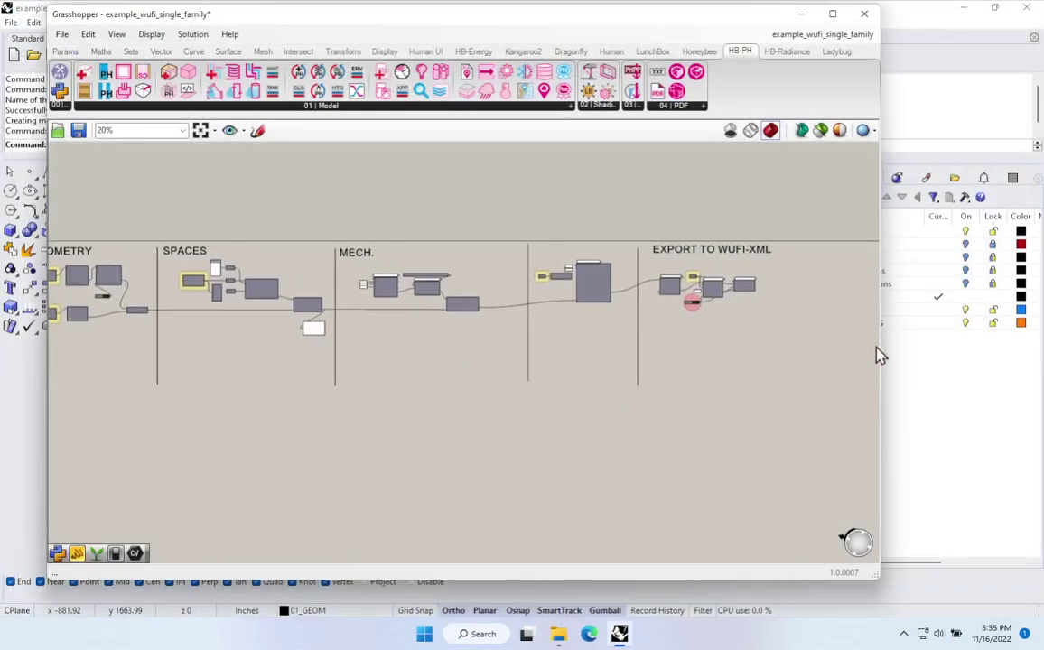
left_click_drag(874, 345, 336, 313)
right_click_drag(541, 375, 596, 320)
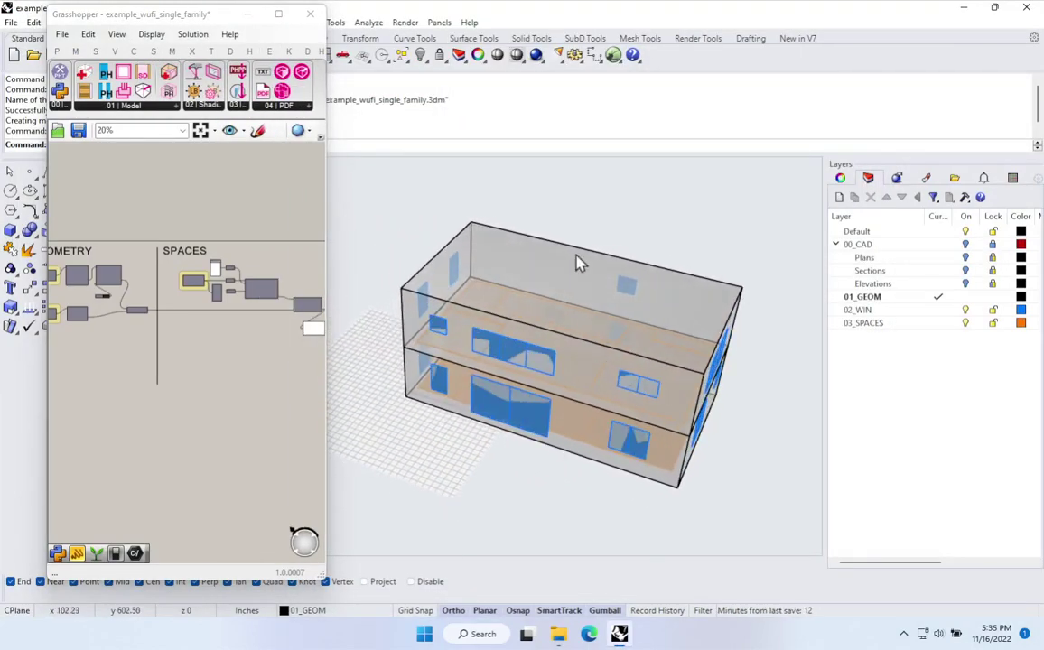
right_click_drag(499, 329, 532, 424)
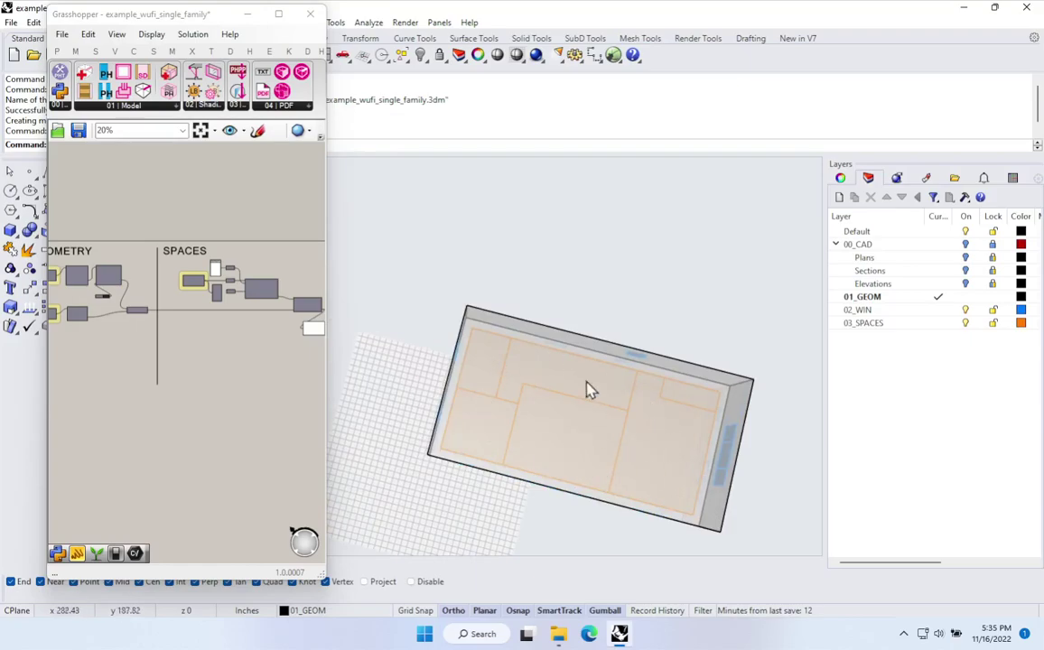
right_click_drag(578, 378, 457, 326)
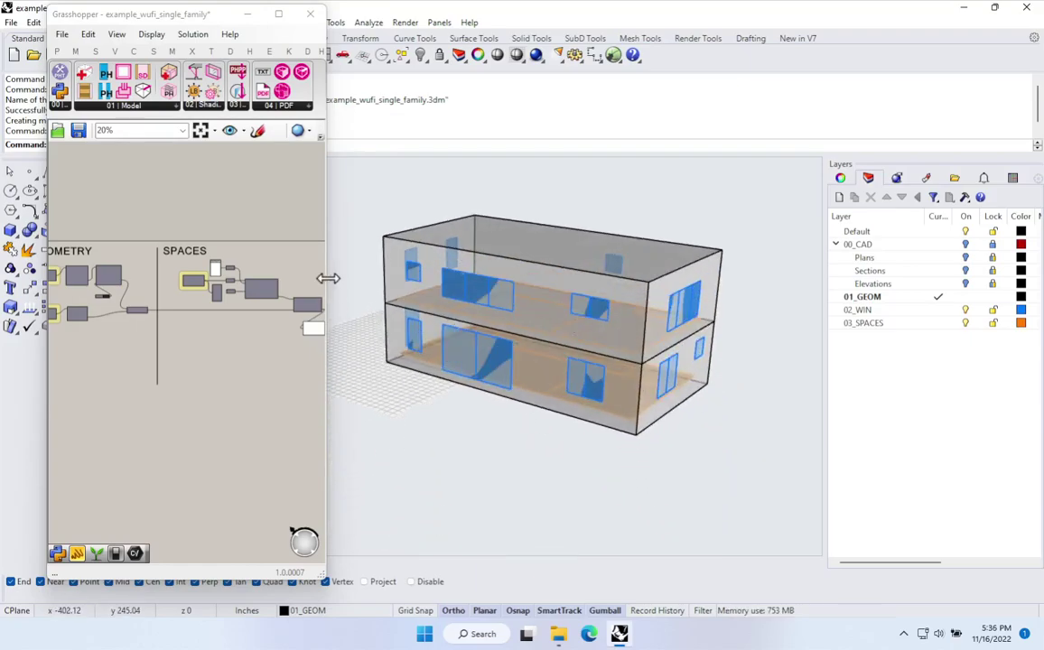
- Widen the Grasshopper window and Alt-drag a copy of the next section divider toward MECH
left_click_drag(327, 278, 886, 287)
scroll(513, 364, "up", 2)
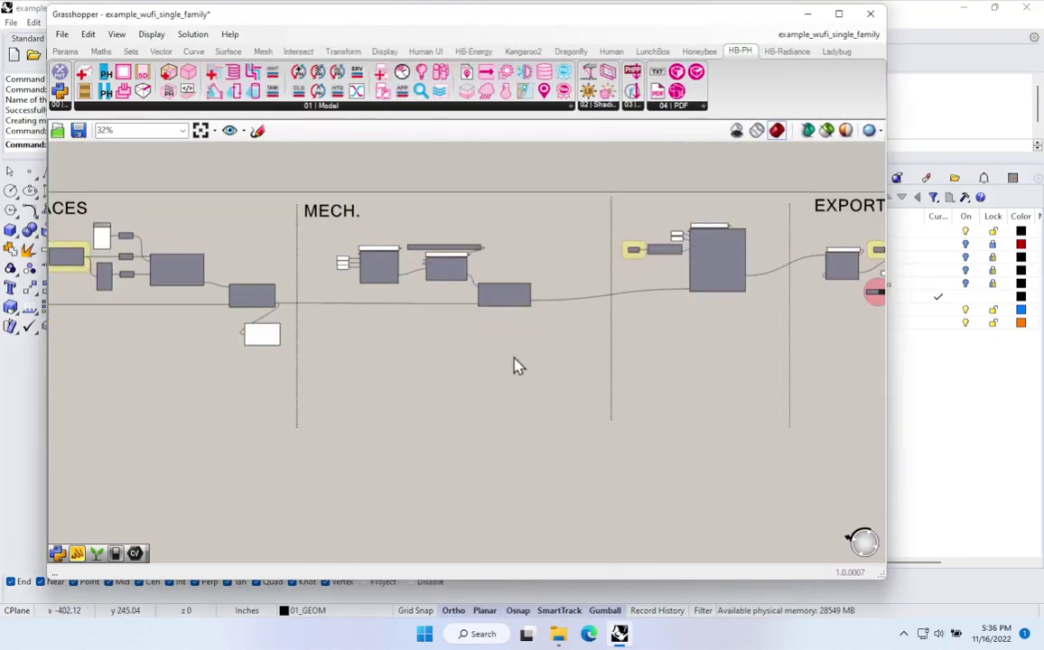
left_click_drag(513, 365, 298, 230)
scroll(392, 275, "up", 4)
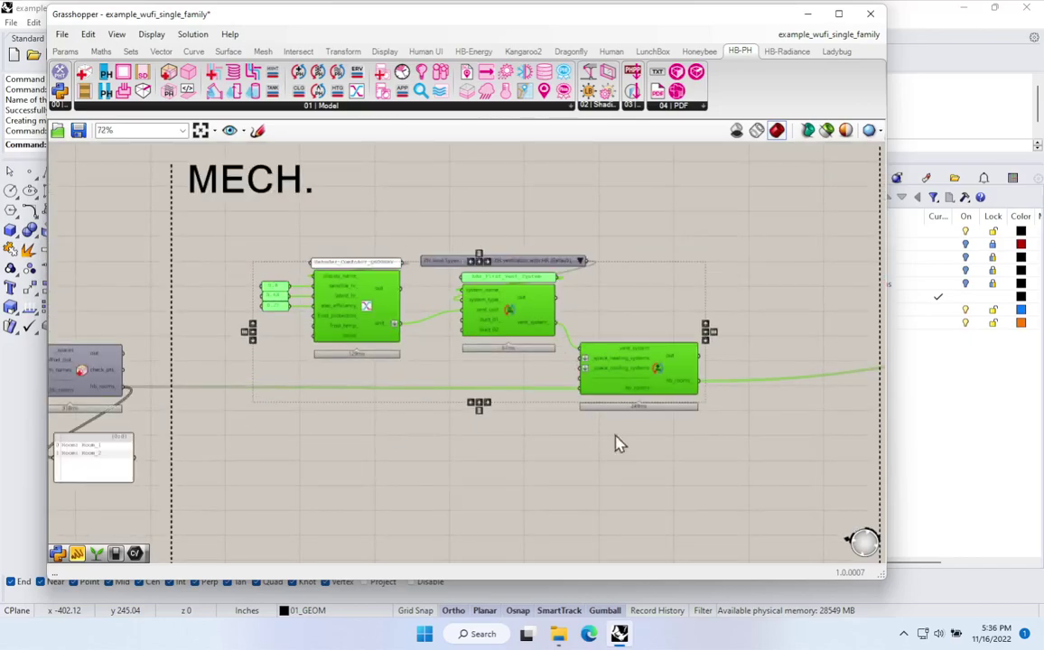
scroll(540, 416, "up", 1)
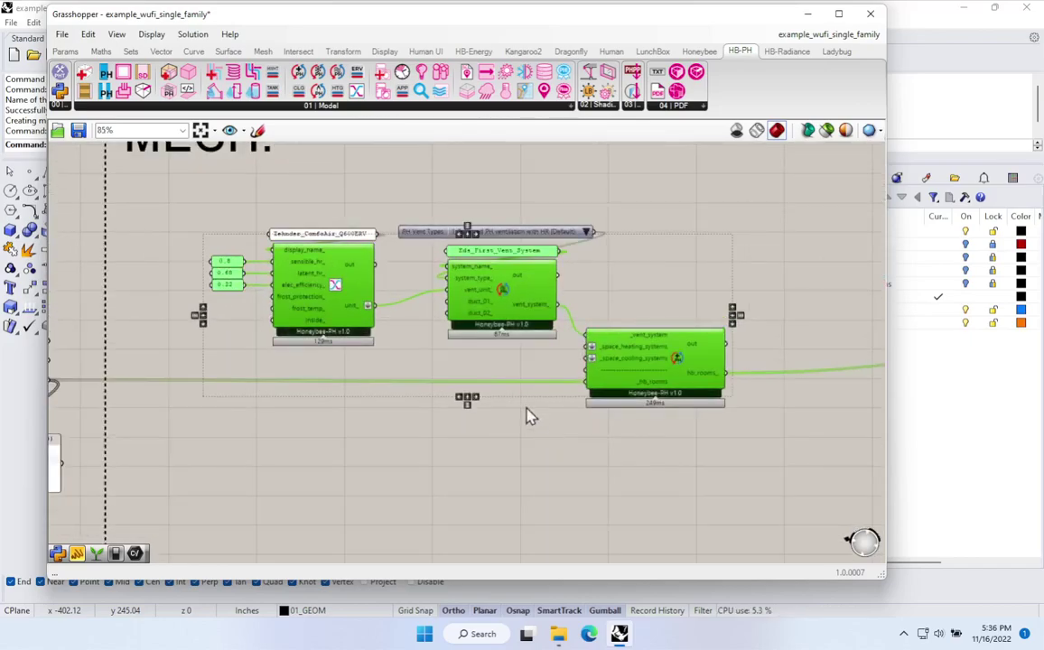
right_click_drag(714, 431, 476, 428)
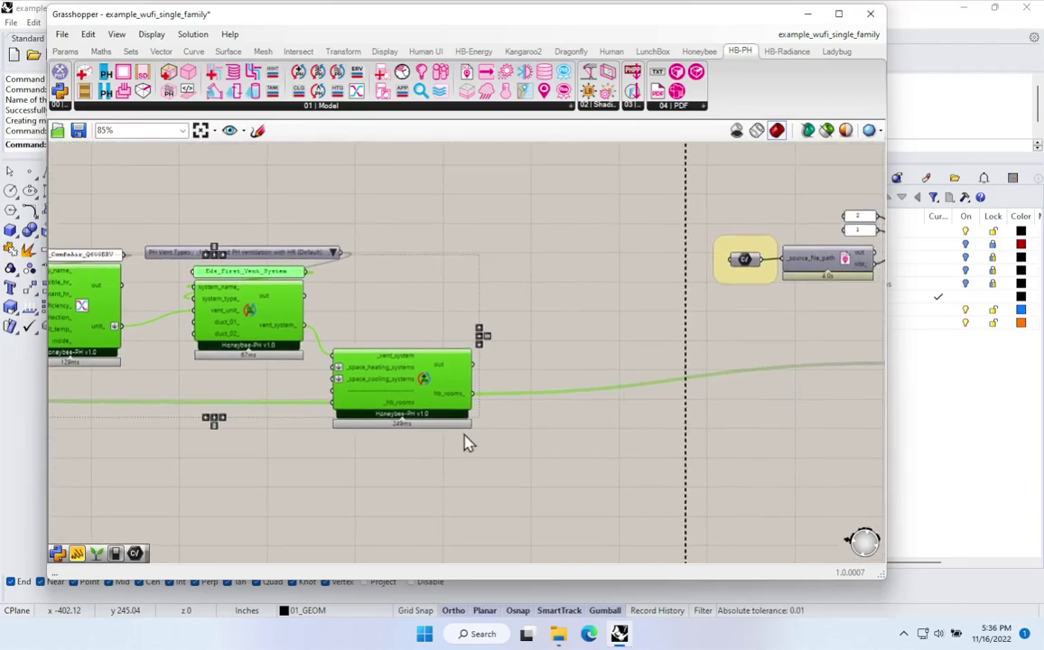
left_click(536, 303)
scroll(538, 304, "down", 2)
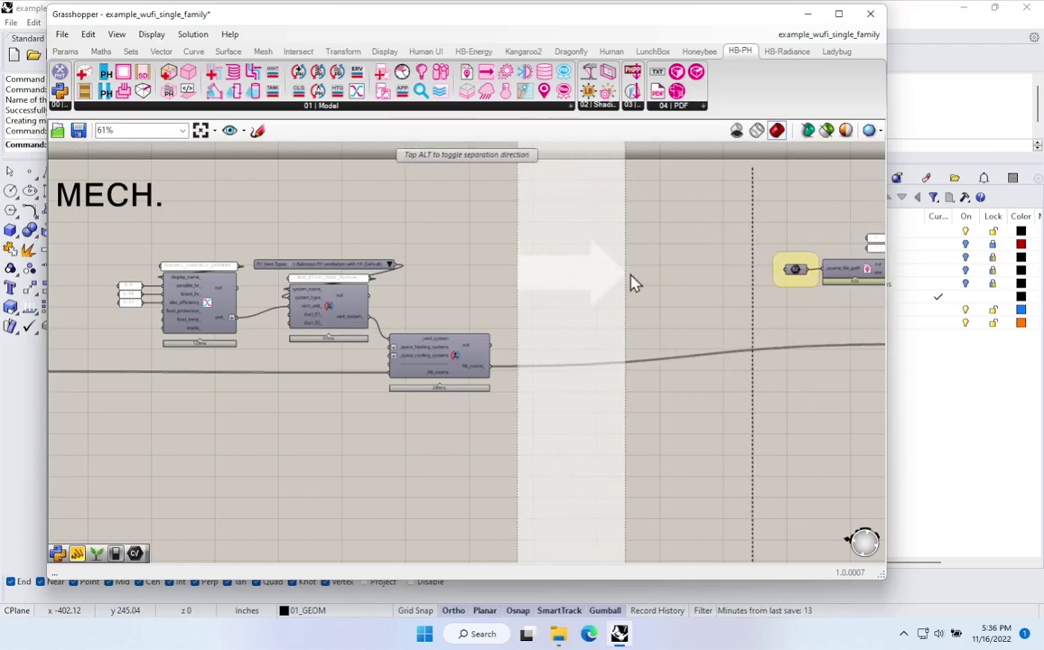
right_click_drag(627, 280, 486, 281)
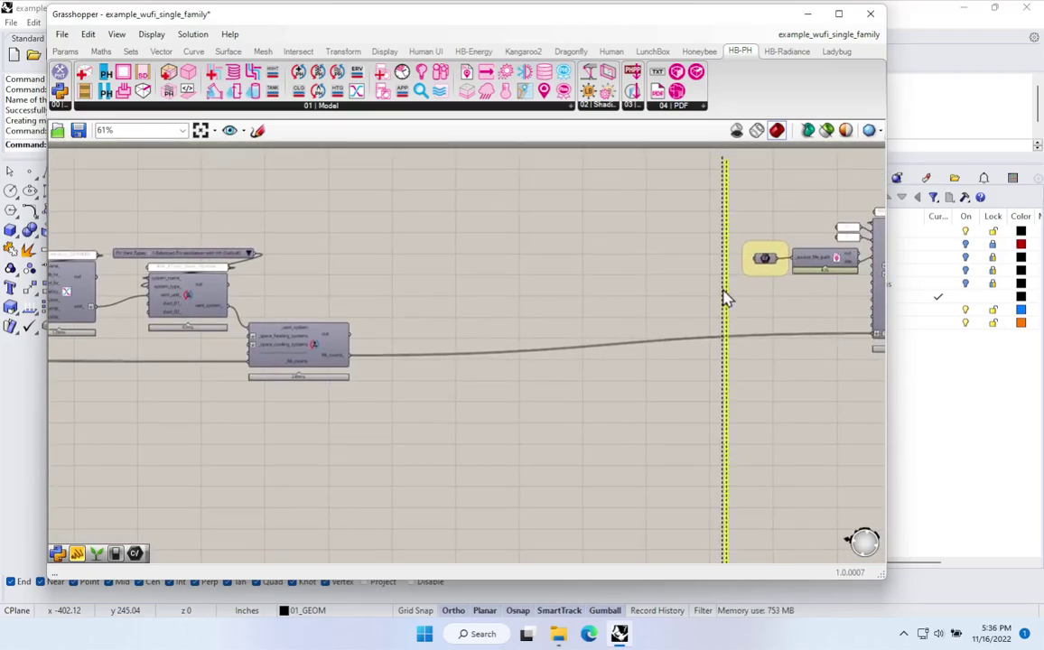
left_click_drag(723, 298, 375, 285)
- Place the new divider right of MECH and copy the MECH. heading, retitling it OCCUPANCY
right_click_drag(268, 276, 403, 301)
mouse_move(107, 221)
left_mouse_down("alt")
mouse_move(680, 228)
mouse_move(603, 220)
left_mouse_up("alt")
double_click(596, 212)
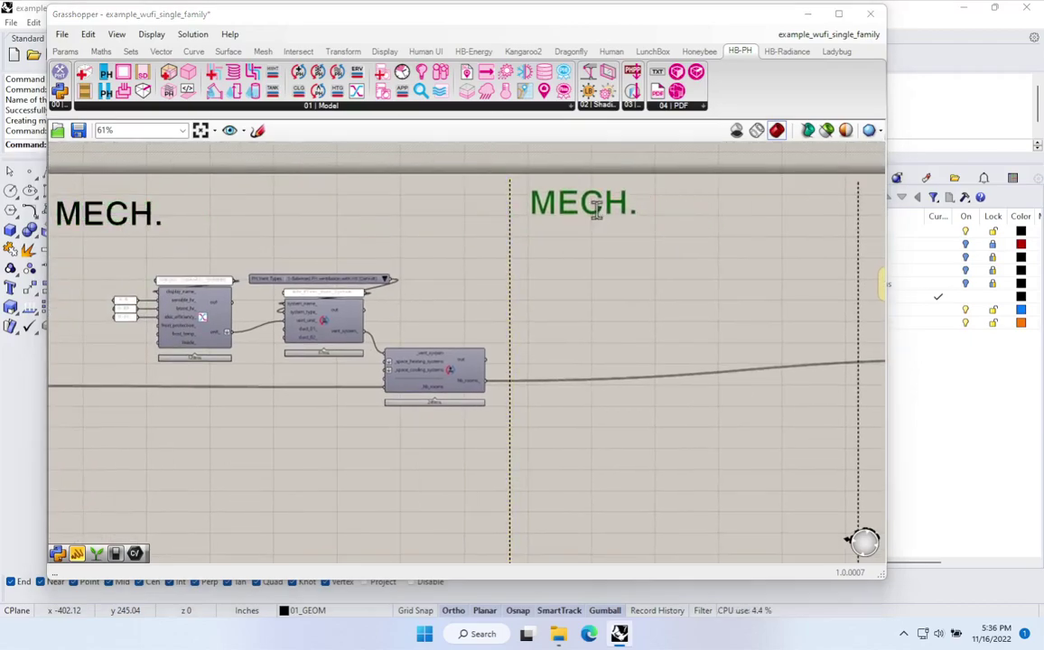
type("OCCUP")
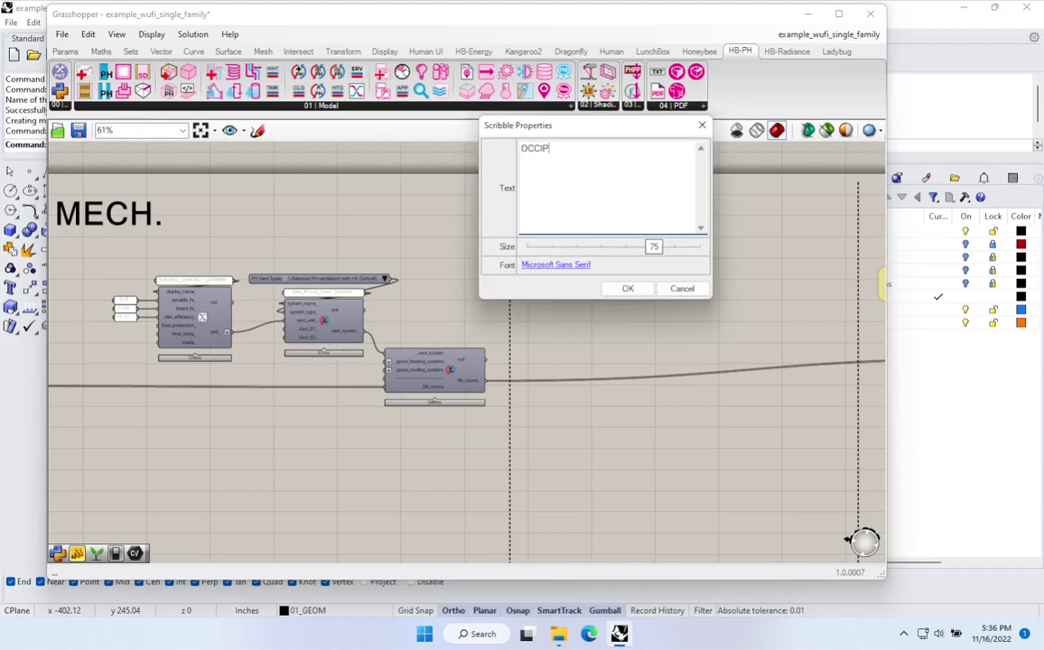
key("BackSpace")
type("UPANCY")
left_click(628, 288)
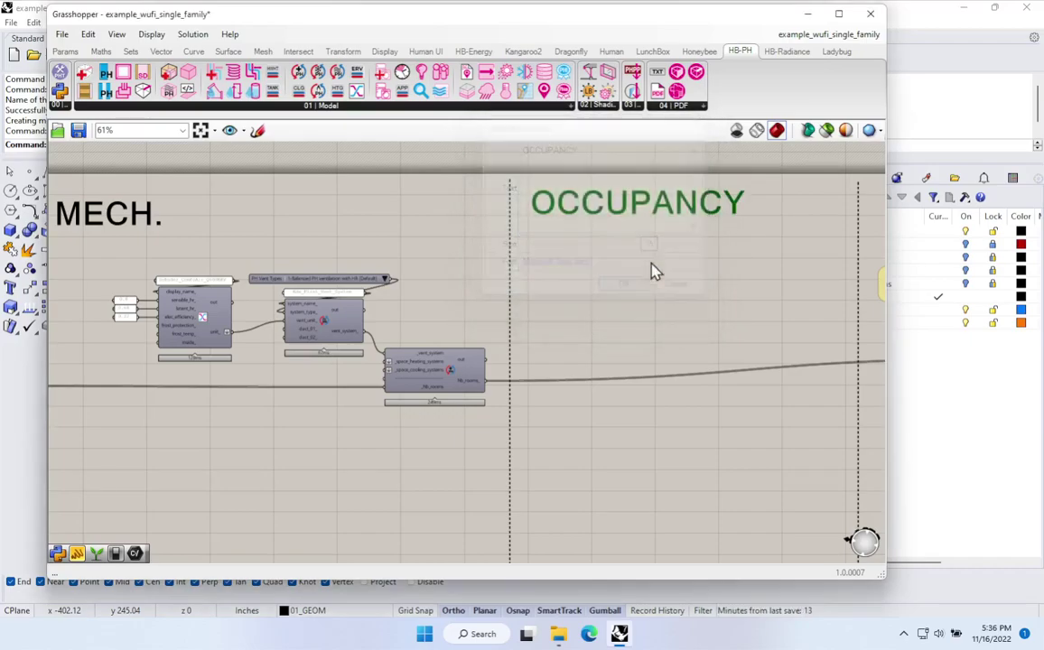
- Nudge the OCCUPANCY heading into place and enlarge the Grasshopper window
left_click_drag(658, 216, 650, 226)
mouse_move(718, 360)
right_mouse_down()
mouse_move(671, 344)
mouse_move(535, 365)
right_mouse_up()
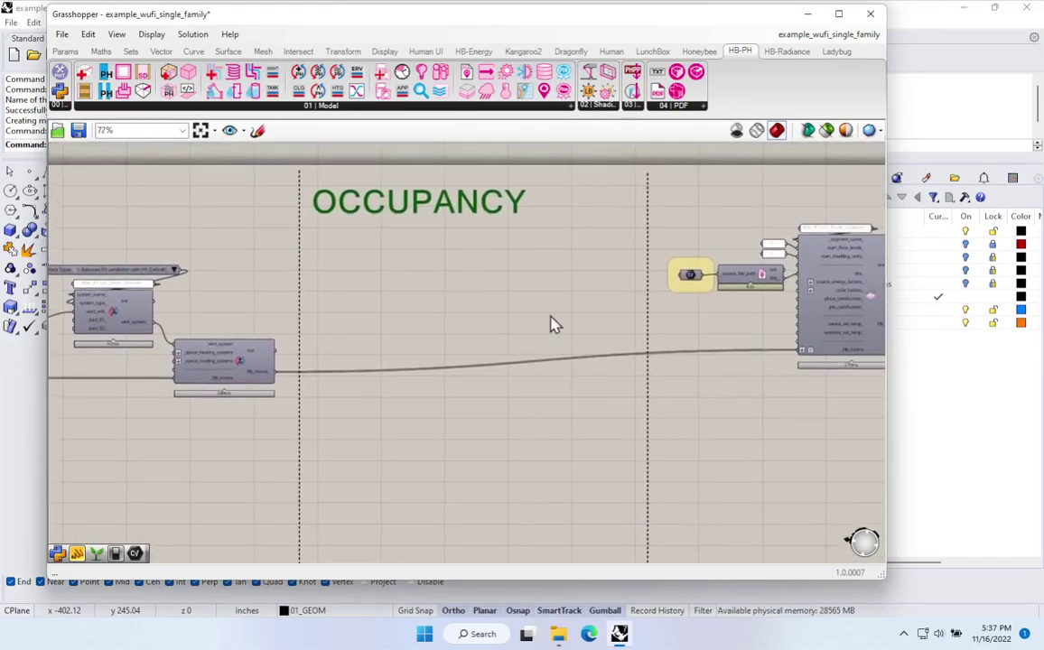
scroll(553, 324, "up", 3)
left_click(547, 351)
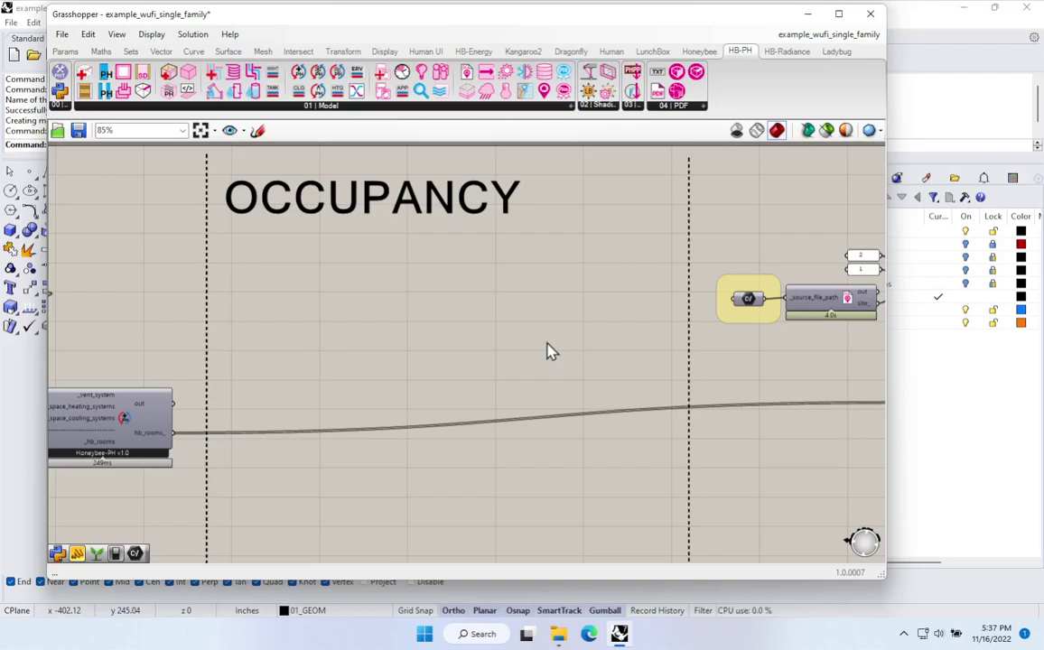
left_click_drag(884, 577, 908, 613)
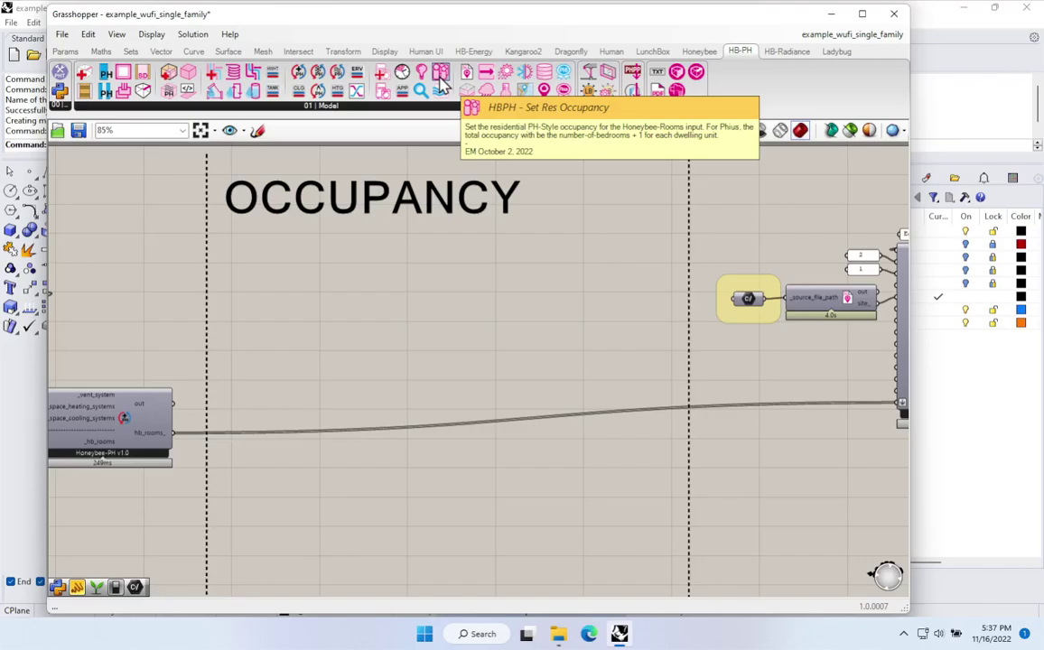
- Place a Set Res Occupancy component in the OCCUPANCY section and feed the rooms into _hb_rooms
left_click_drag(440, 81, 420, 374)
scroll(398, 390, "up", 3)
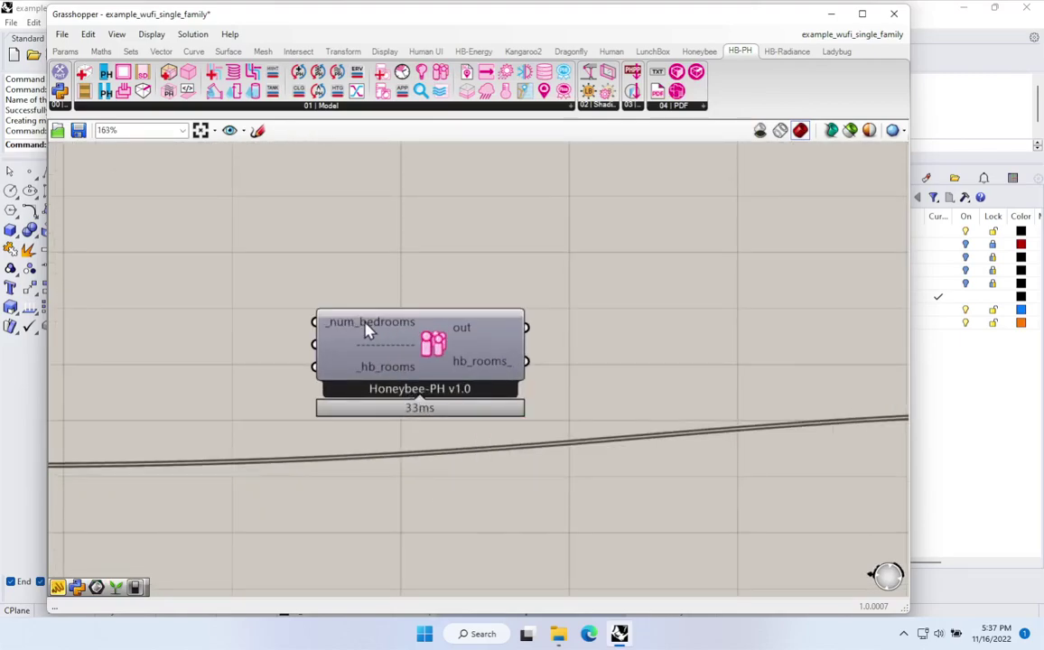
mouse_move(386, 370)
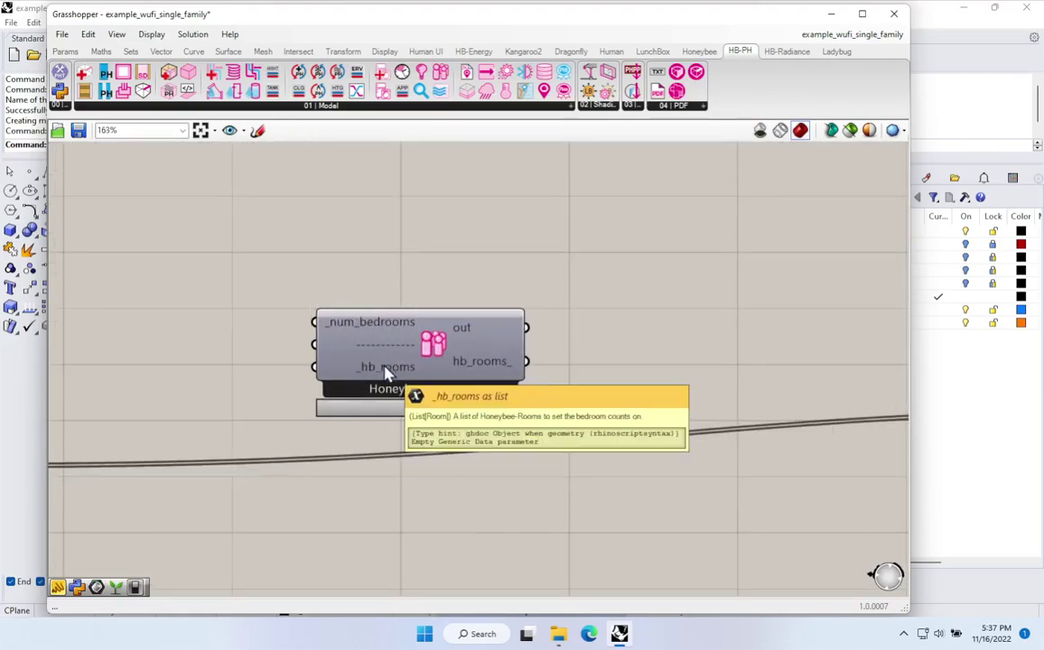
scroll(385, 372, "down", 4)
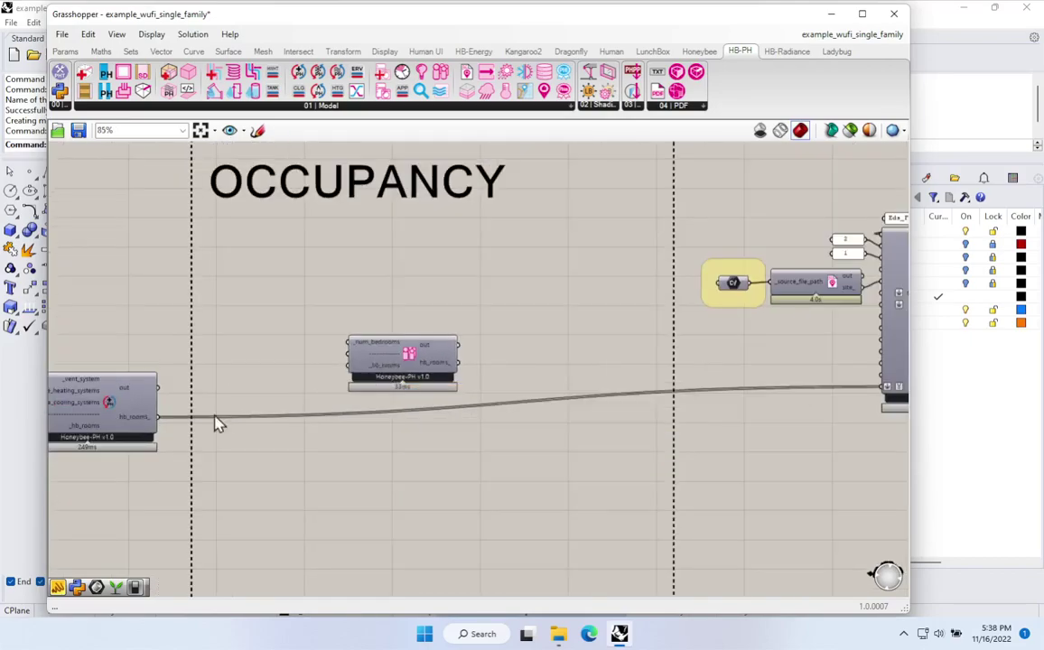
scroll(172, 425, "up", 2)
left_click_drag(158, 408, 413, 341)
left_click_drag(491, 354, 542, 361)
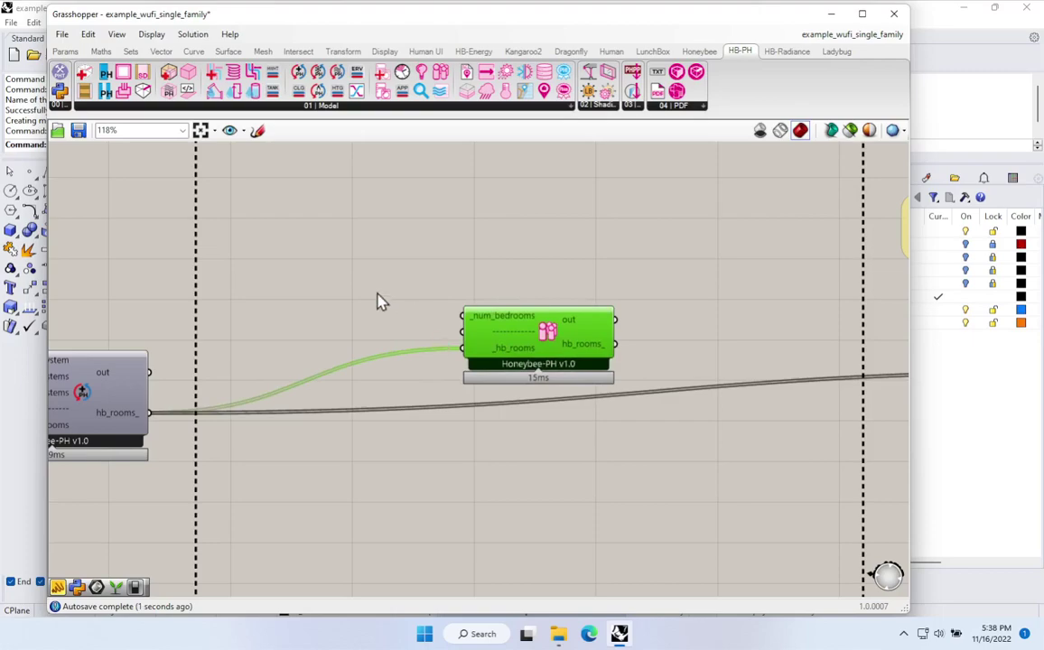
- Feed a value of 2 into the component's _num_bedrooms input
double_click(375, 287)
type("2")
key("Return")
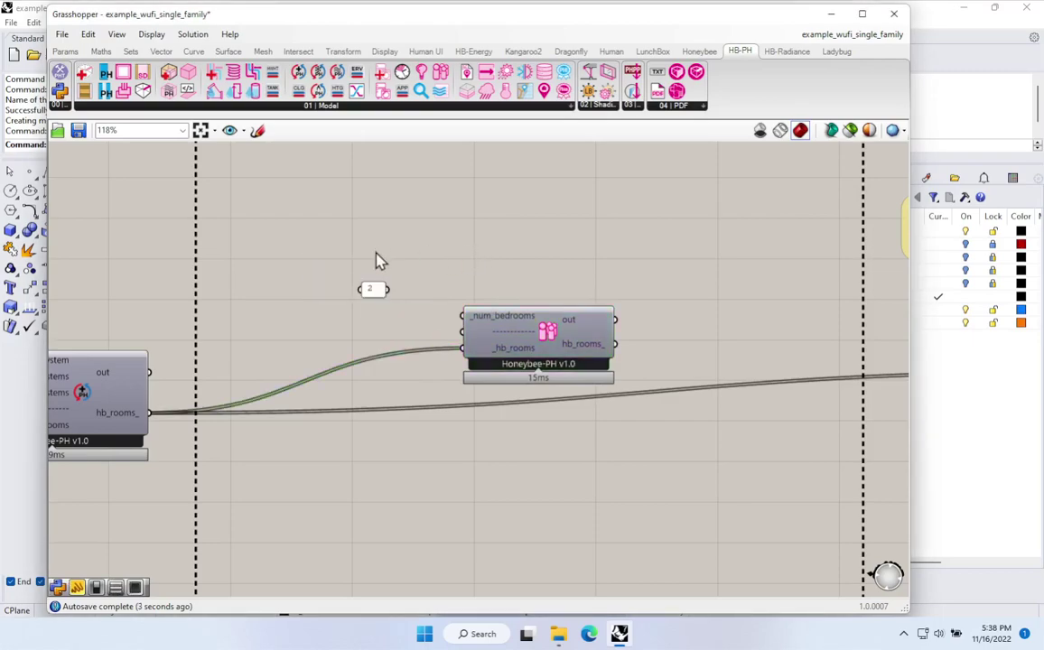
left_click_drag(395, 289, 415, 315)
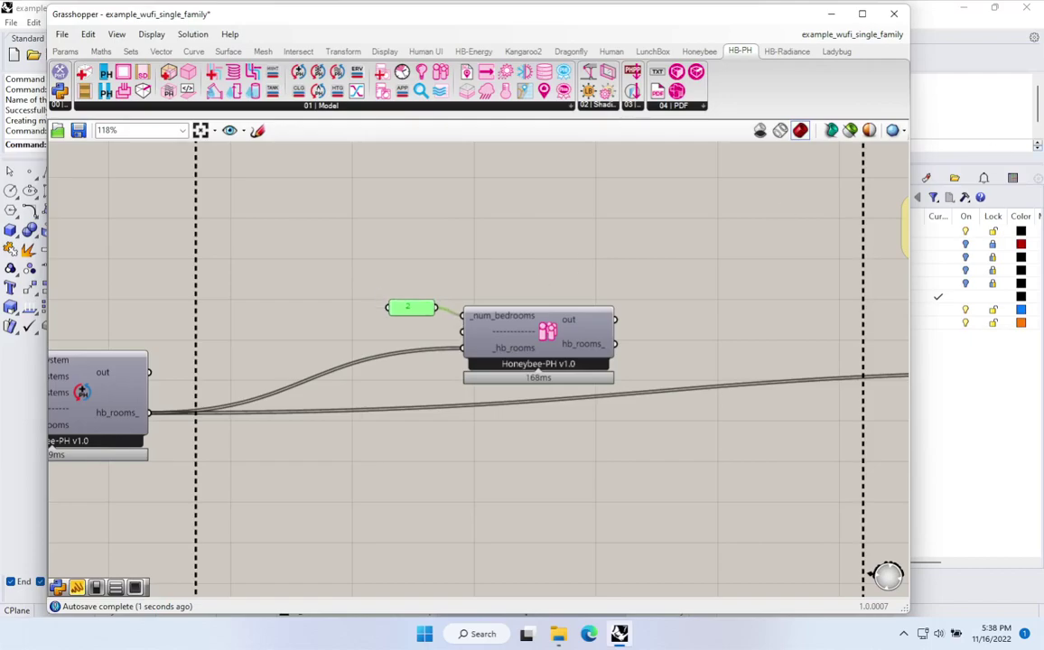
- Check the Second Floor Plan A102 PDF to count the bedrooms
key("alt+Tab")
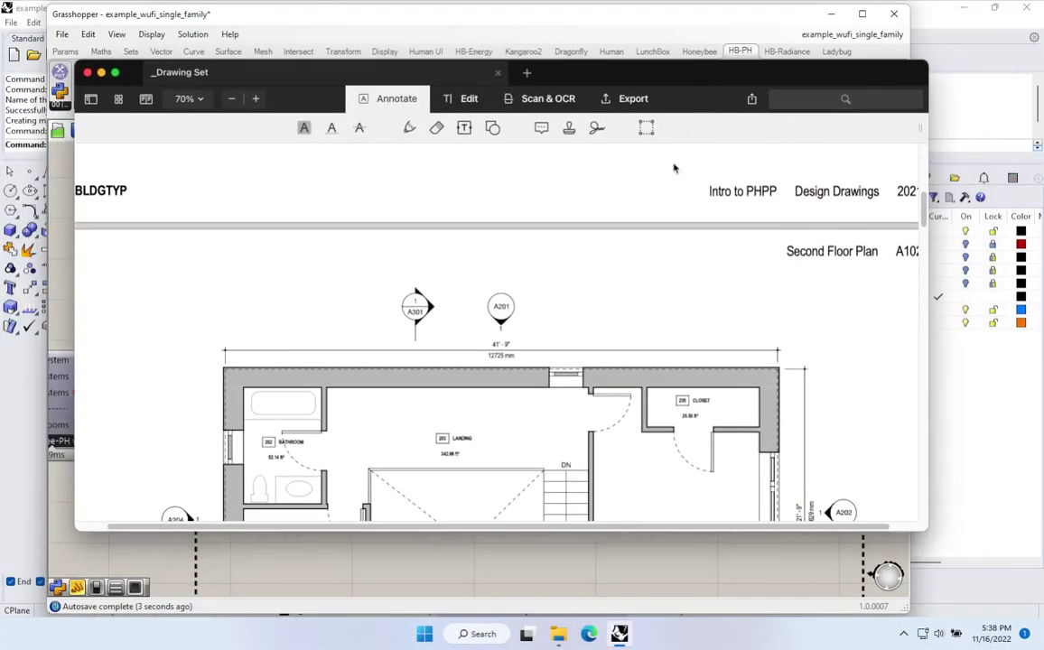
scroll(620, 379, "down", 2)
scroll(619, 379, "down", 3)
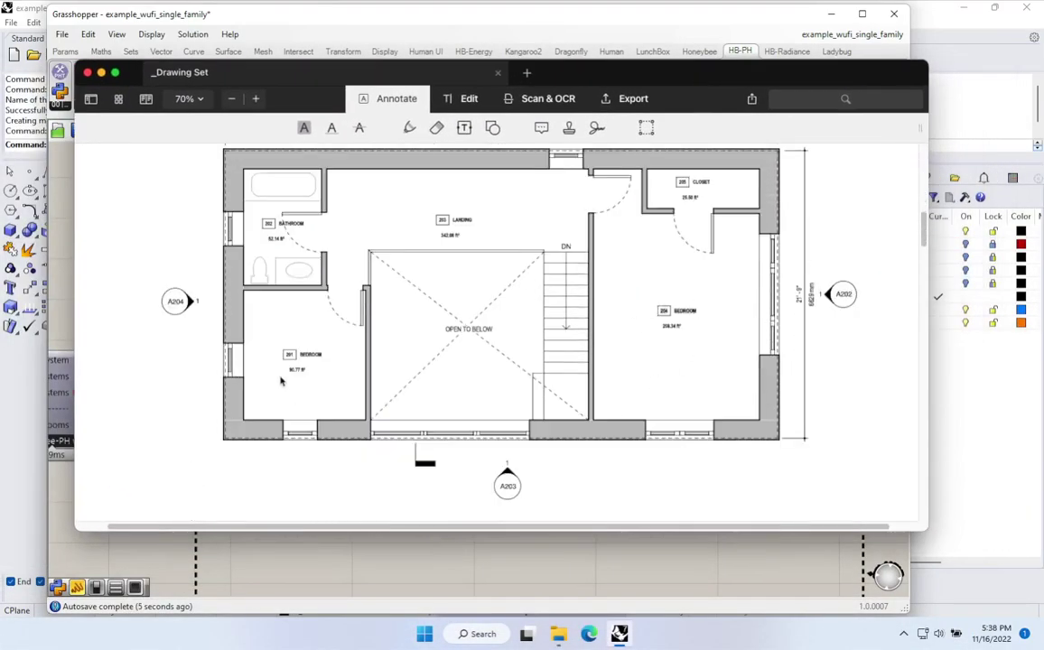
key("alt+Tab")
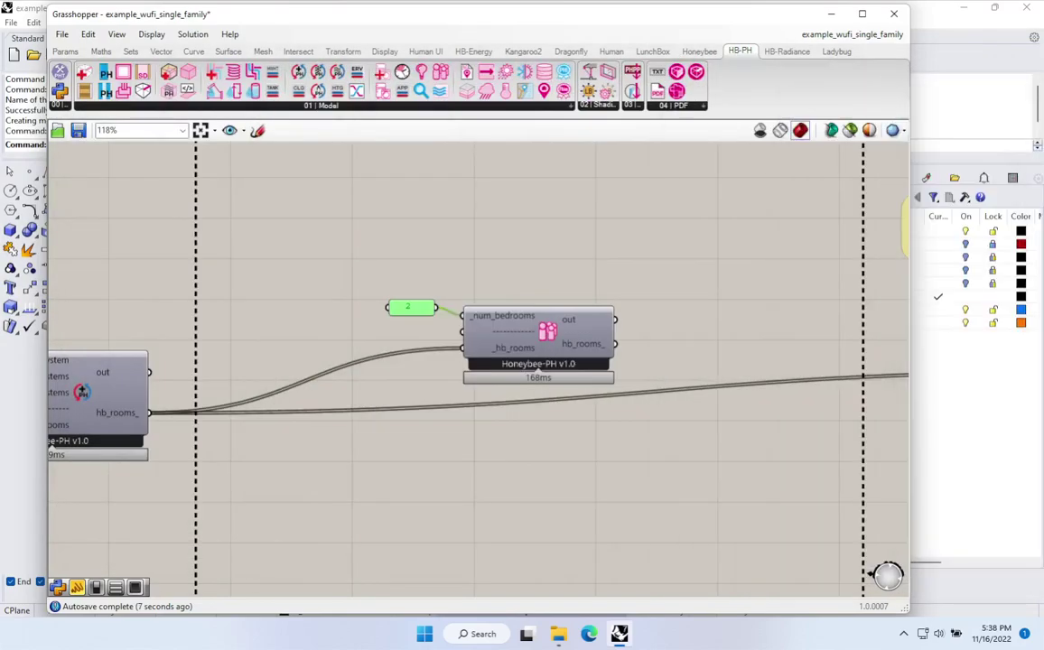
left_click_drag(575, 337, 567, 333)
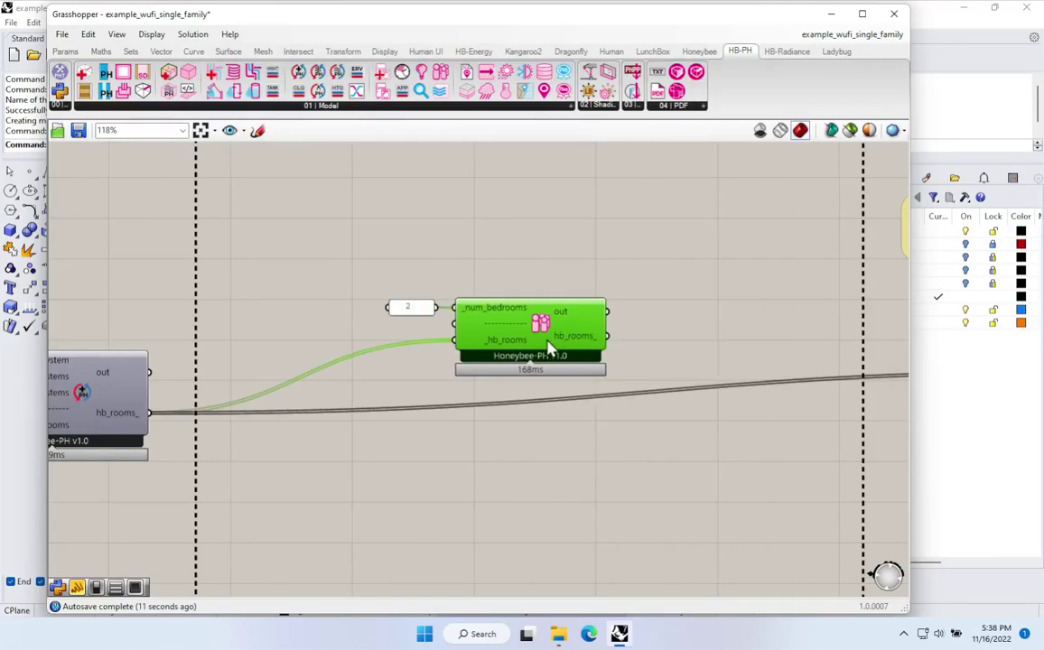
mouse_move(410, 307)
left_mouse_down()
mouse_move(418, 297)
mouse_move(407, 304)
left_mouse_up()
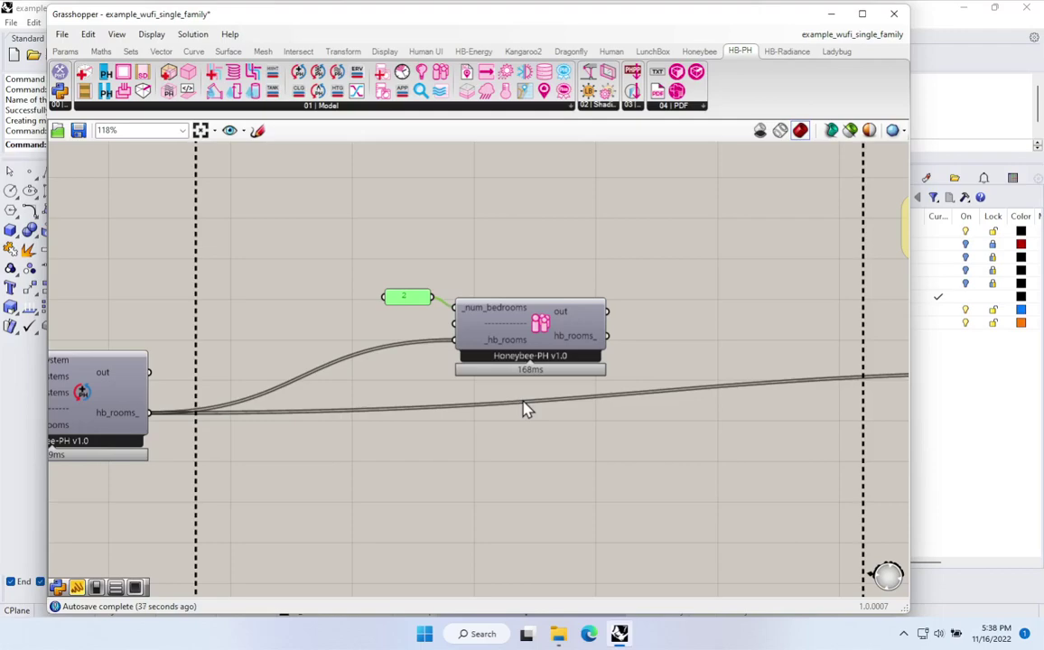
- Add an Explode Tree component fed by the rooms, with its D input grafted
double_click(342, 442)
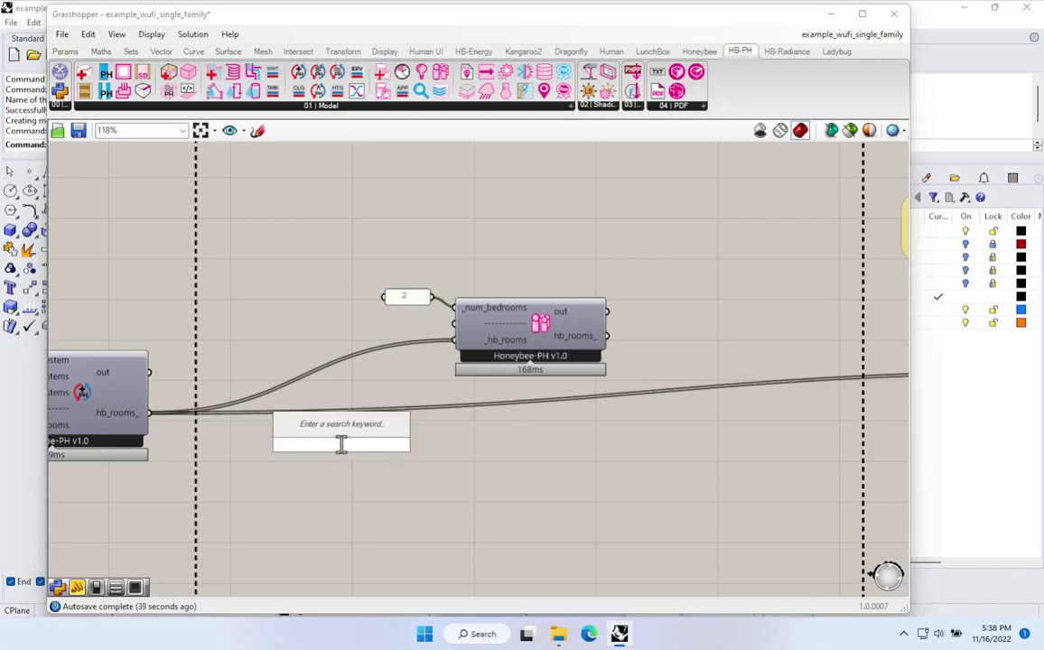
type("exp")
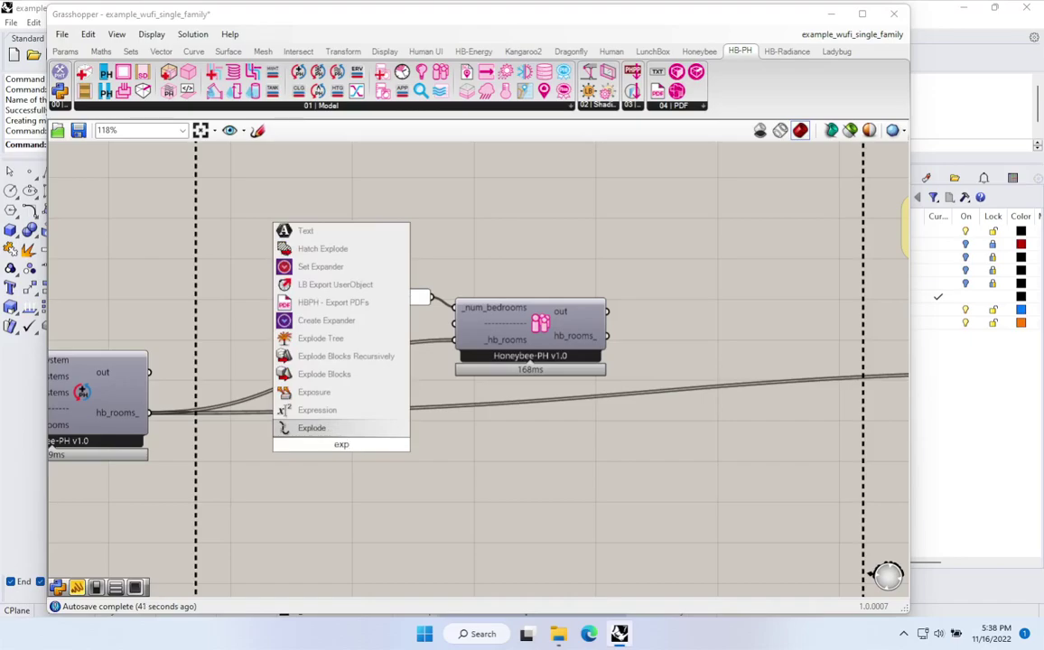
key("Up")
key("Up")
key("Up")
key("Up")
key("Up")
key("Return")
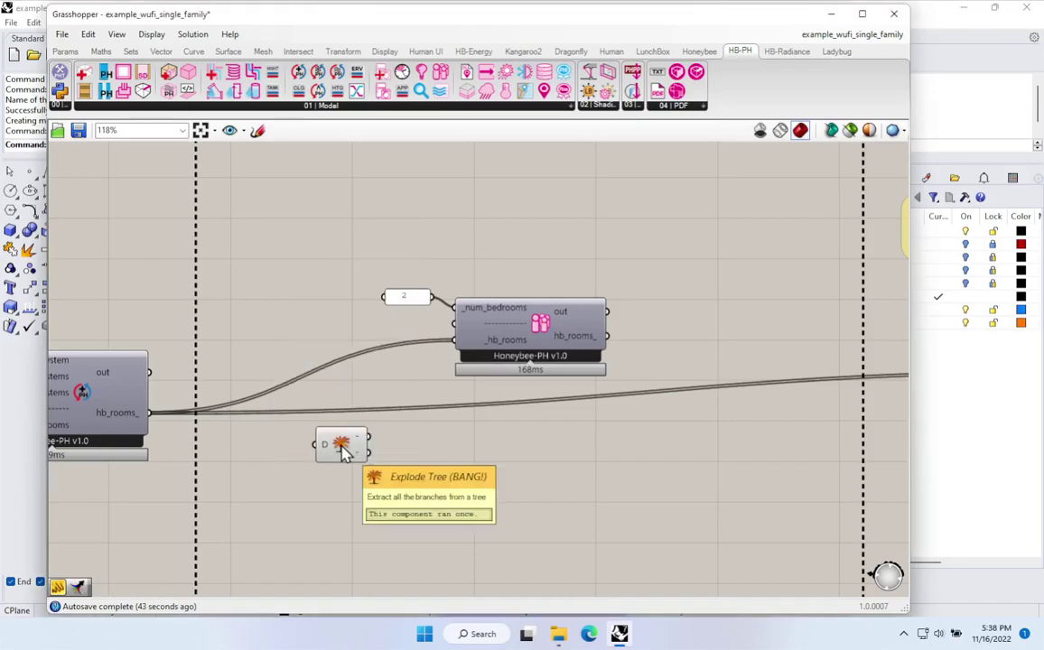
left_click_drag(152, 413, 325, 448)
right_click(325, 448)
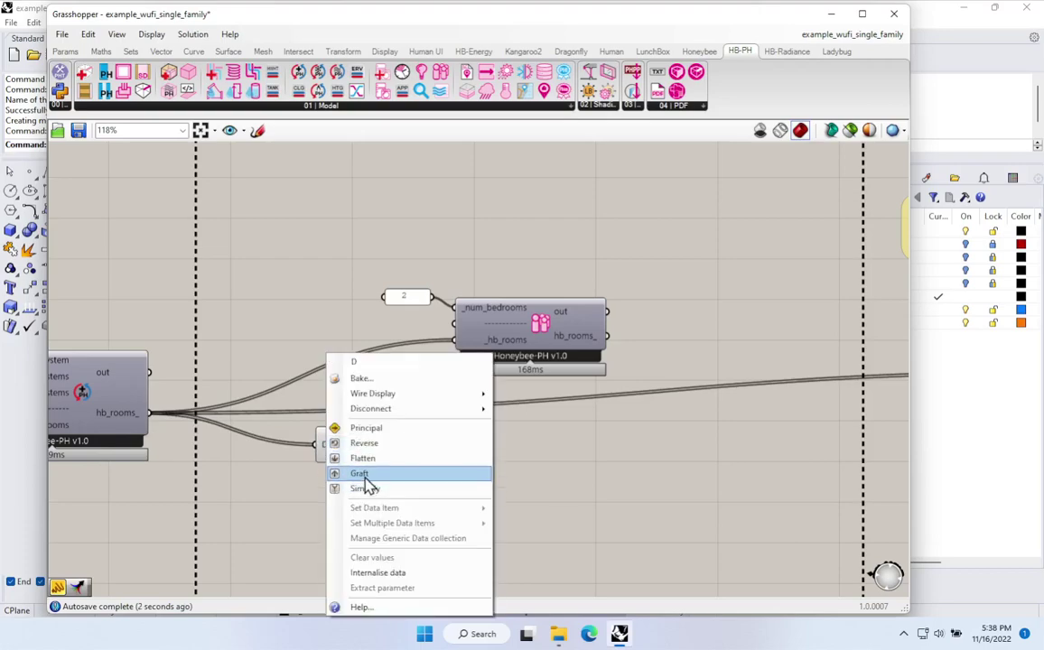
left_click(365, 473)
left_click_drag(363, 442, 344, 456)
- Preview the two simplified room branches in Room_1 and Room_2 panels
double_click(466, 466)
type("panel")
key("Return")
left_click_drag(461, 476, 377, 448)
right_click(352, 449)
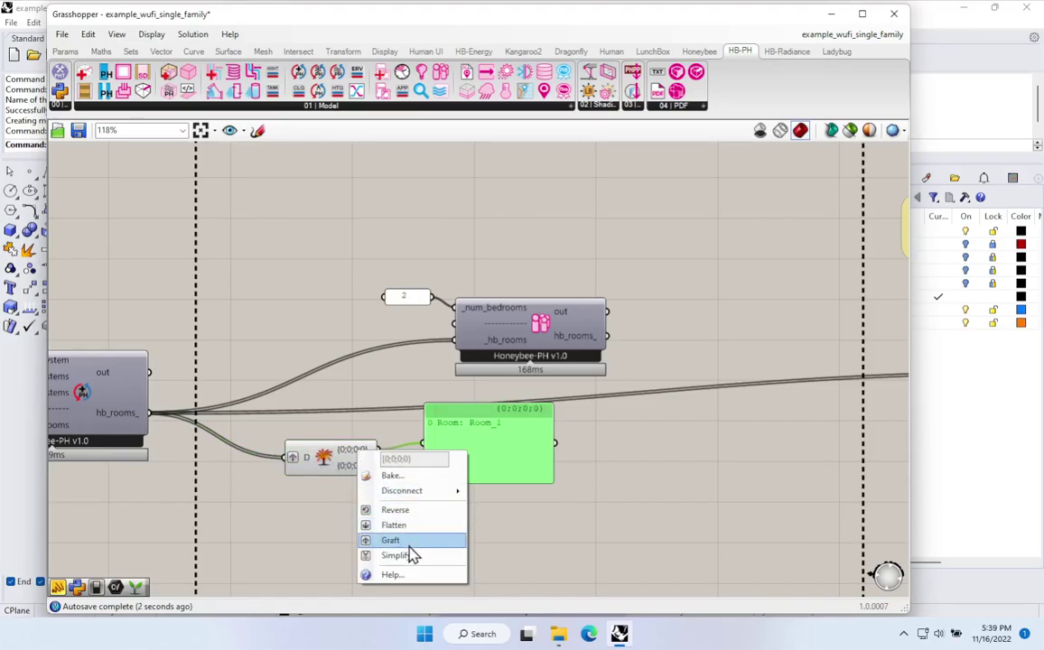
left_click(410, 552)
right_click(356, 464)
left_click(408, 567)
left_click_drag(494, 468, 499, 449)
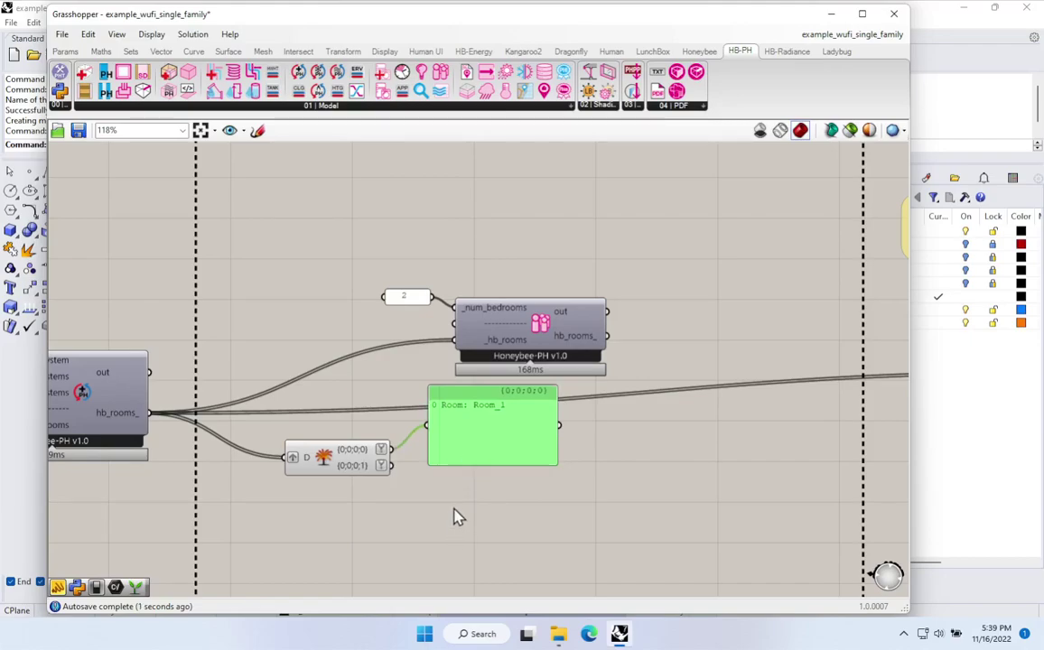
key("ctrl+c")
key("ctrl+v")
left_click_drag(390, 465, 452, 526)
left_click_drag(463, 437, 446, 440)
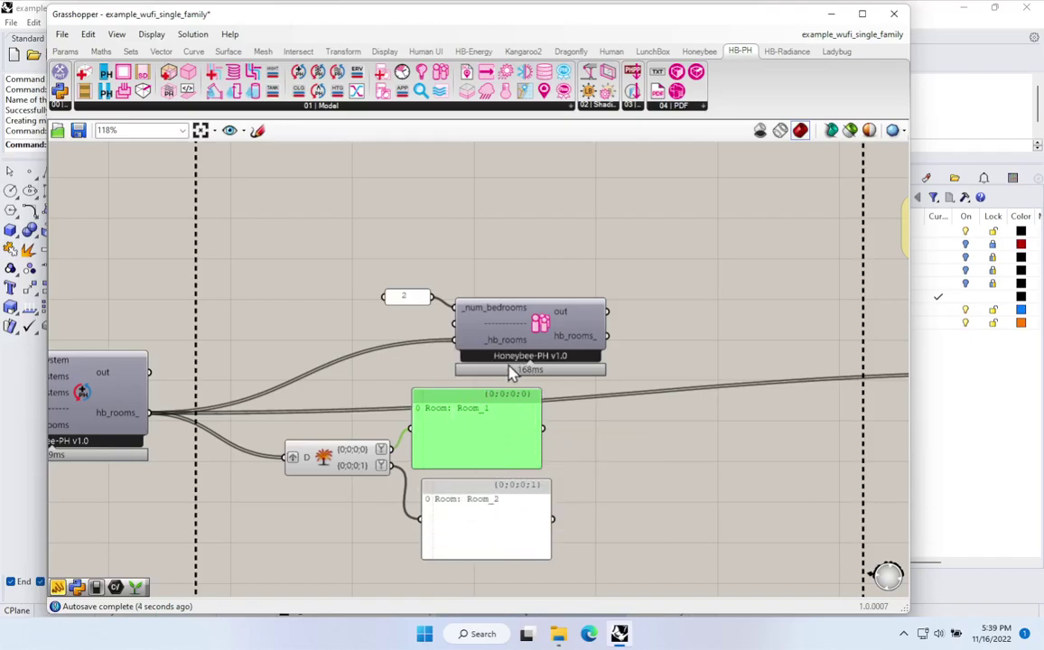
- Delete the Room_1 and Room_2 preview panels and reposition the D component
left_click_drag(613, 518, 527, 456)
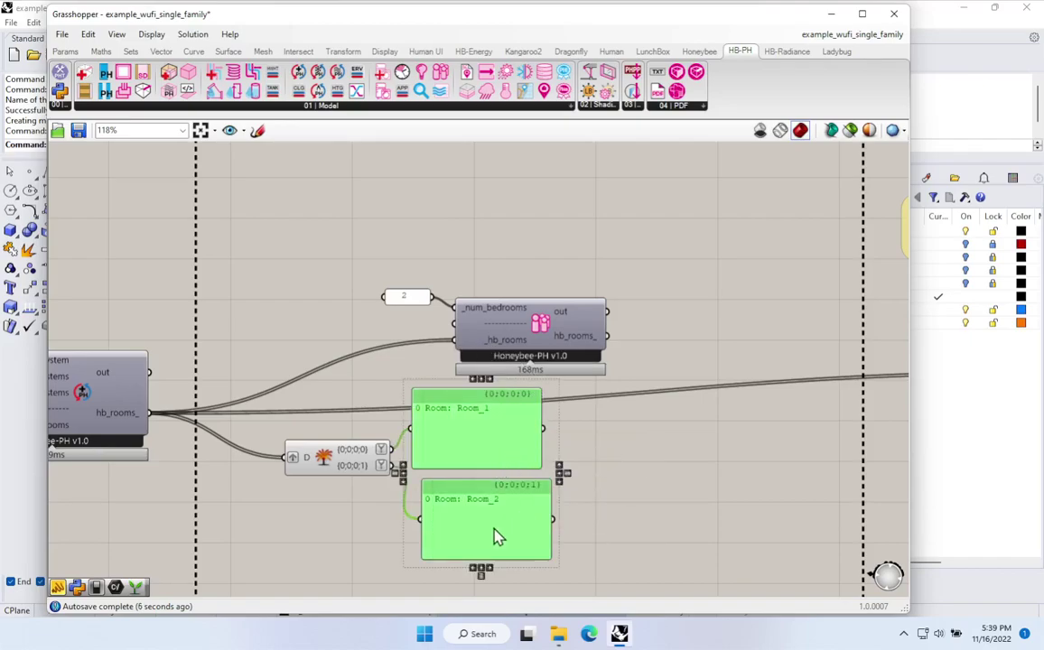
key("Delete")
left_click_drag(348, 458, 454, 341)
left_click_drag(358, 448, 357, 442)
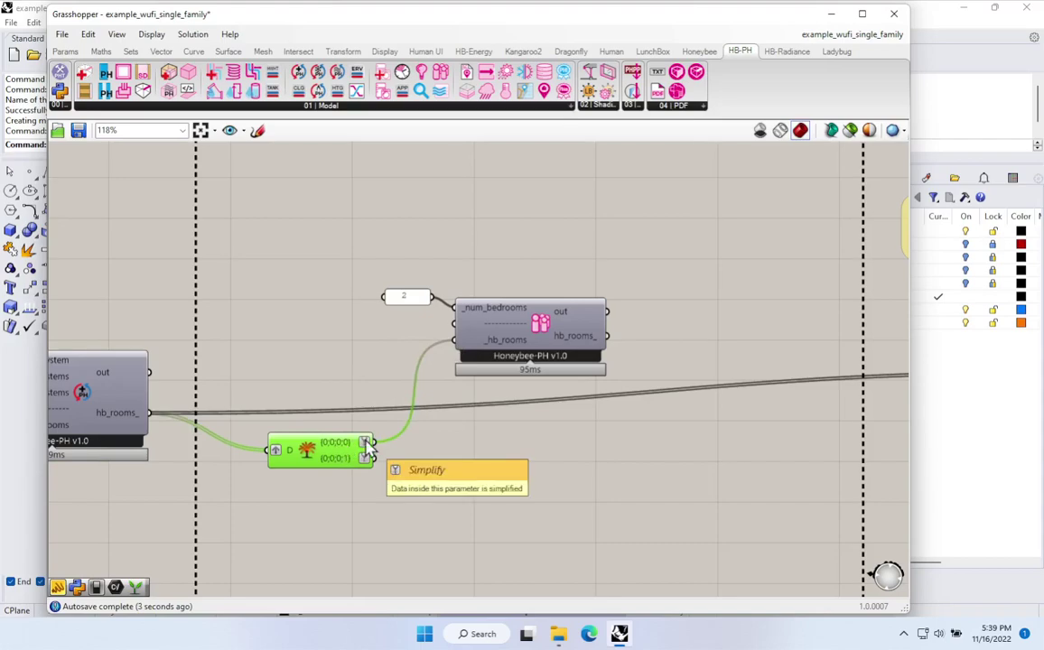
mouse_move(344, 456)
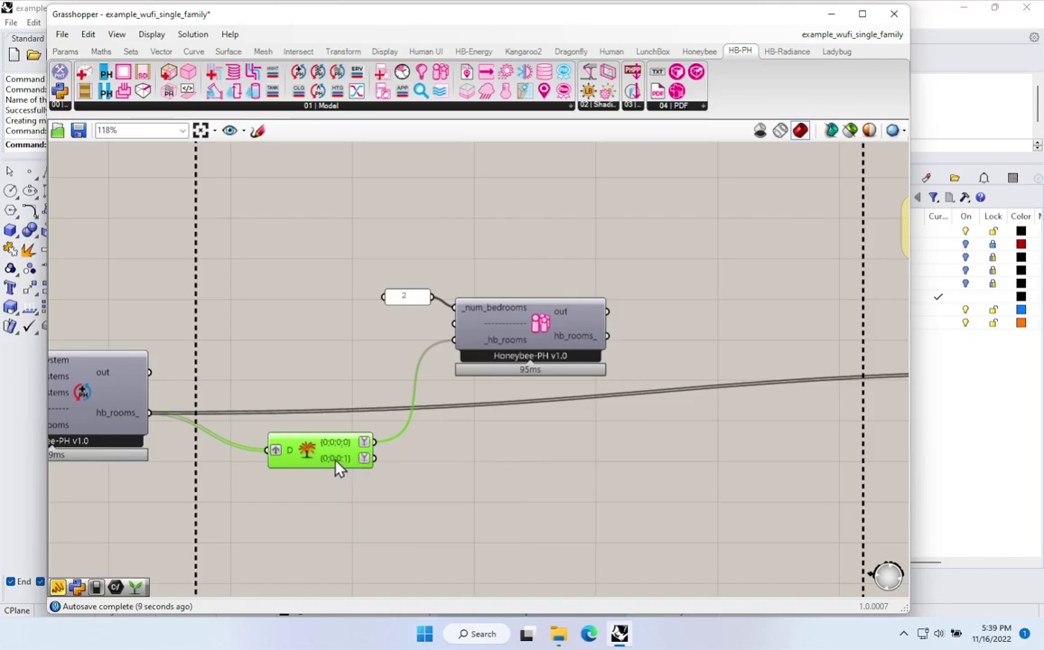
left_click_drag(334, 464, 359, 446)
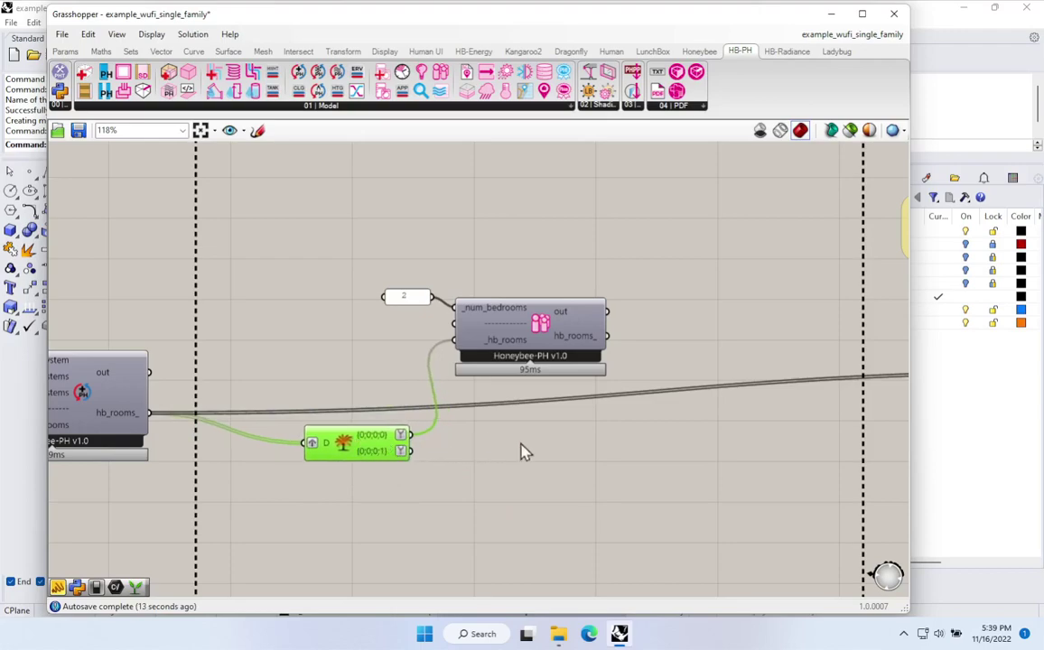
- Insert a Merge joining the occupancy hb_rooms_ (D1) with the Room_2 branch (D2)
mouse_move(521, 341)
left_mouse_down()
mouse_move(555, 352)
mouse_move(508, 361)
mouse_move(515, 335)
left_mouse_up()
left_click_drag(408, 299, 426, 321)
left_click(664, 450)
double_click(664, 450)
type("merg")
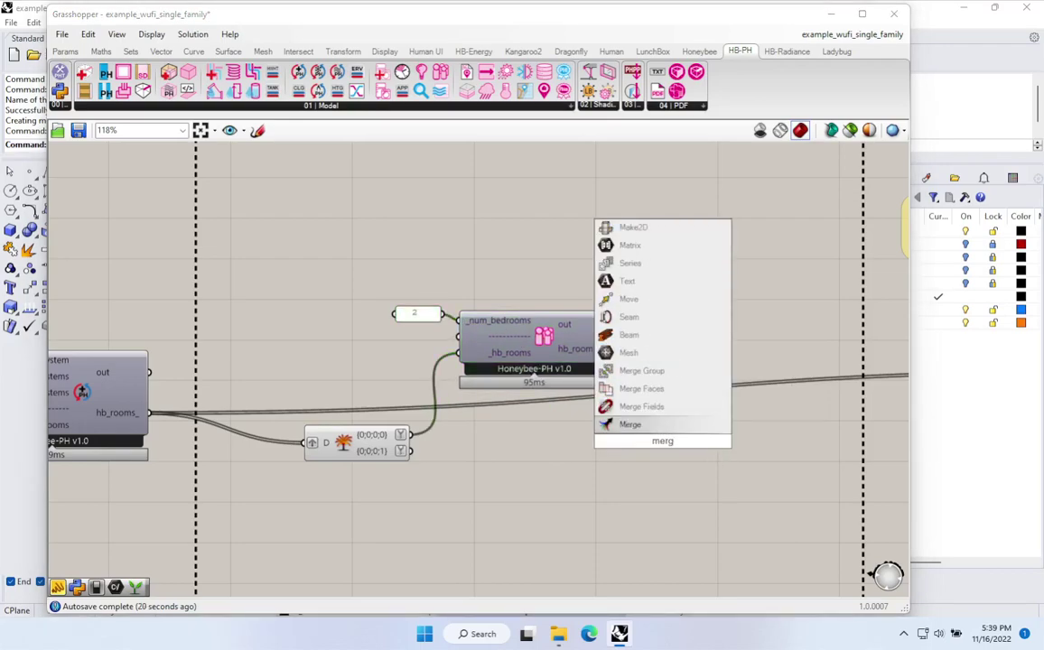
key("Return")
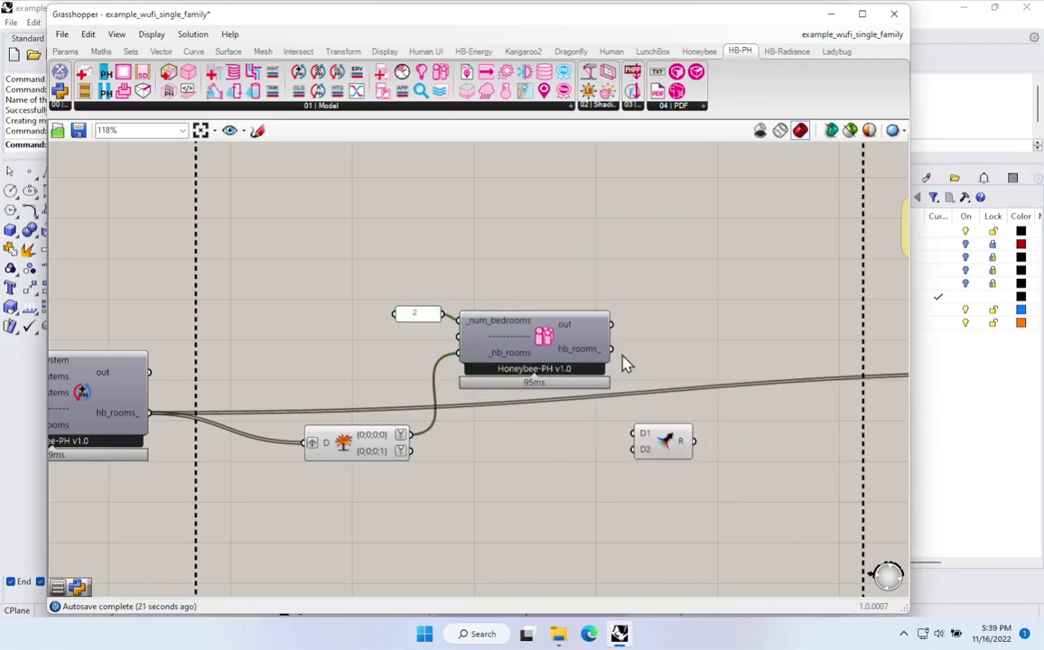
left_click_drag(611, 349, 411, 452)
left_click(681, 461)
left_click_drag(681, 461, 690, 467)
- Graft Merge's R output and wire it into the downstream _hb_rooms input
right_click(707, 458)
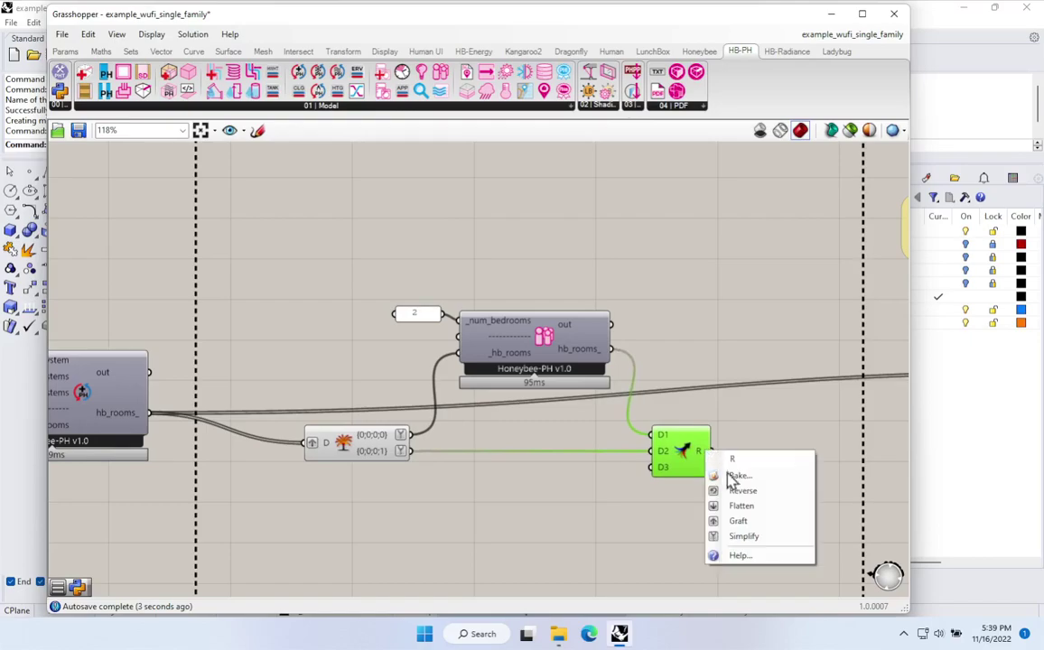
left_click(750, 519)
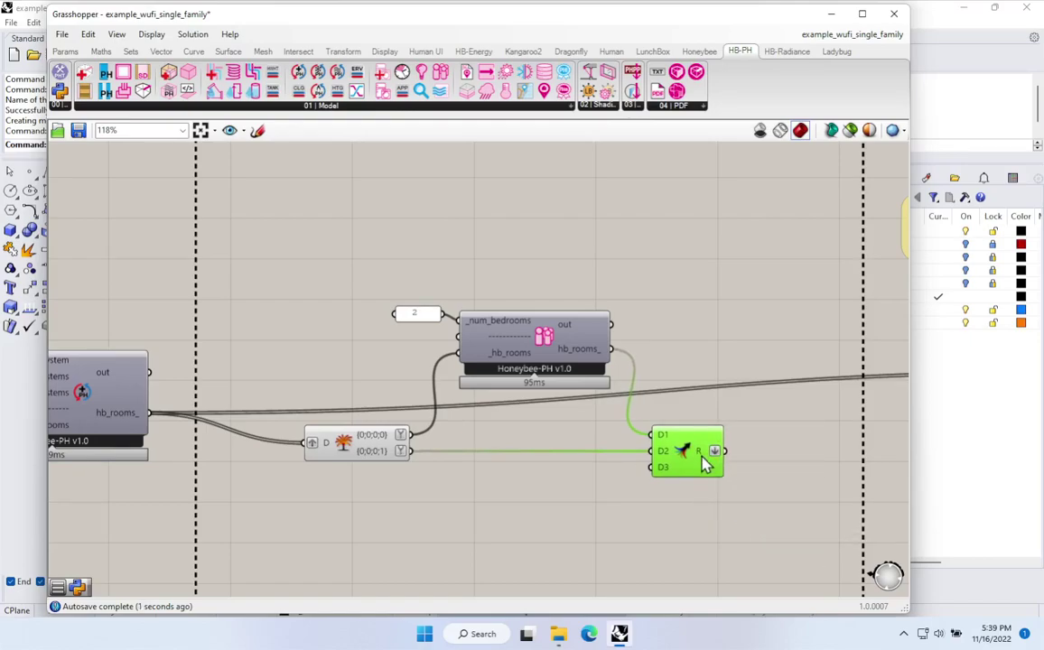
right_click_drag(705, 459, 313, 489)
left_click_drag(297, 469, 725, 390)
right_click_drag(177, 496, 486, 471)
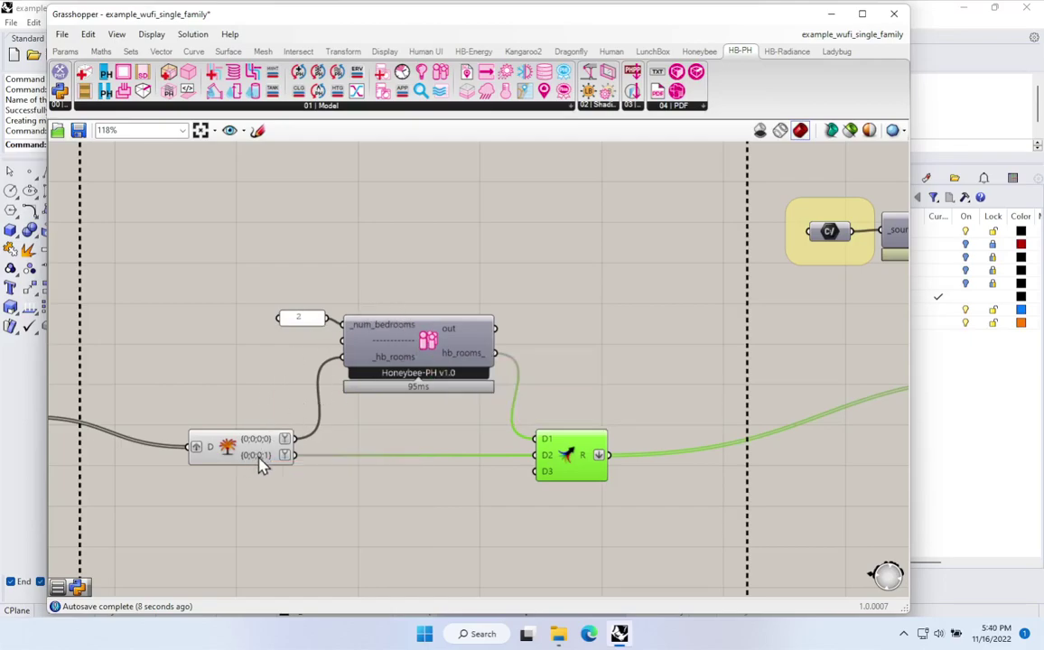
mouse_move(553, 462)
- Navigate the canvas to the model, HBJSON and WUFI XML export components
right_click_drag(613, 473, 202, 460)
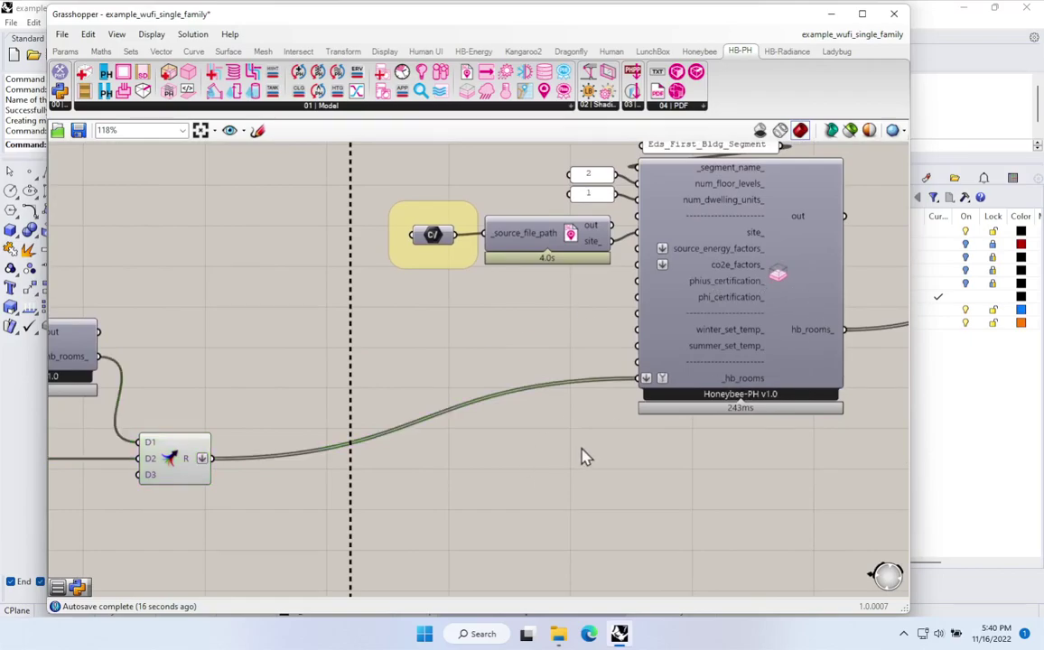
scroll(582, 454, "down", 4)
right_click_drag(768, 494, 352, 427)
scroll(623, 372, "up", 3)
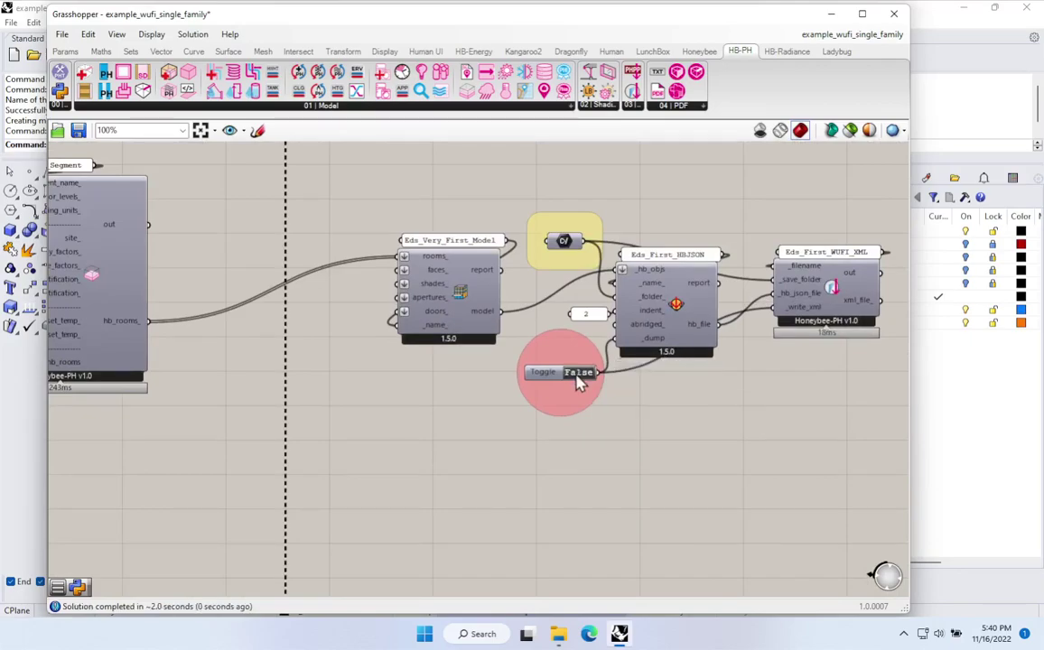
- Launch WUFI Passive Free from the Start menu and dismiss the Rhino startup screen
left_click(424, 637)
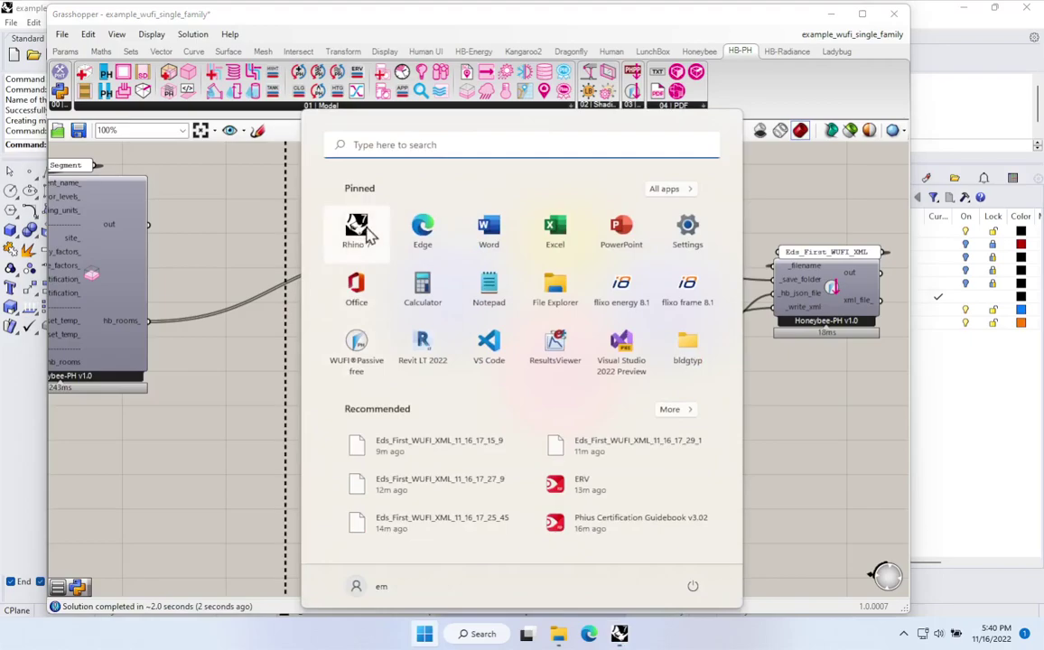
key("Escape")
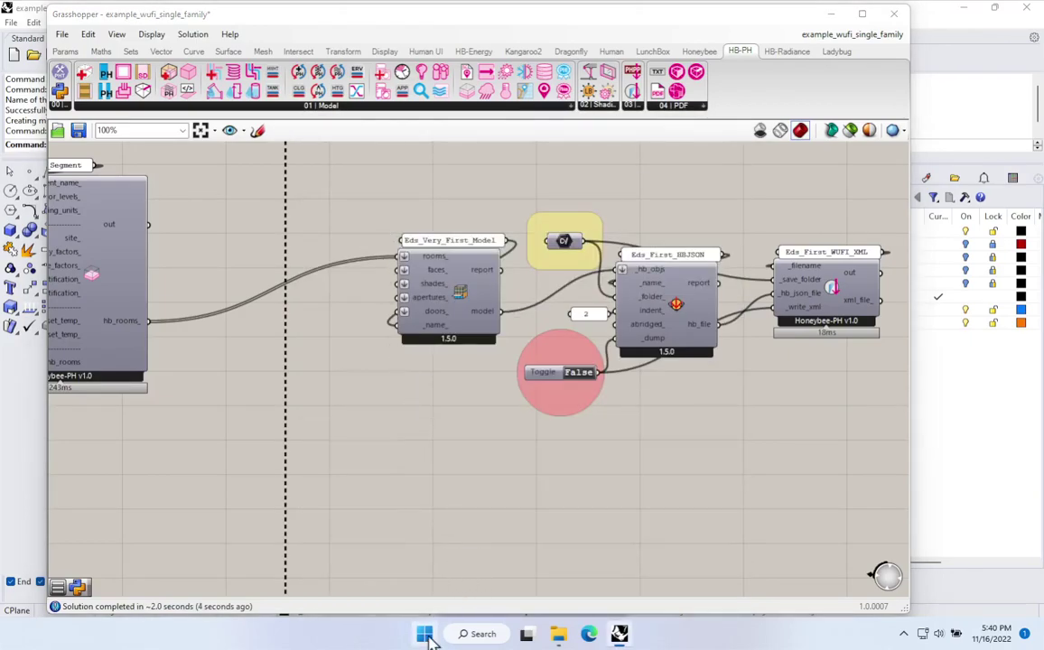
left_click(424, 633)
left_click(356, 230)
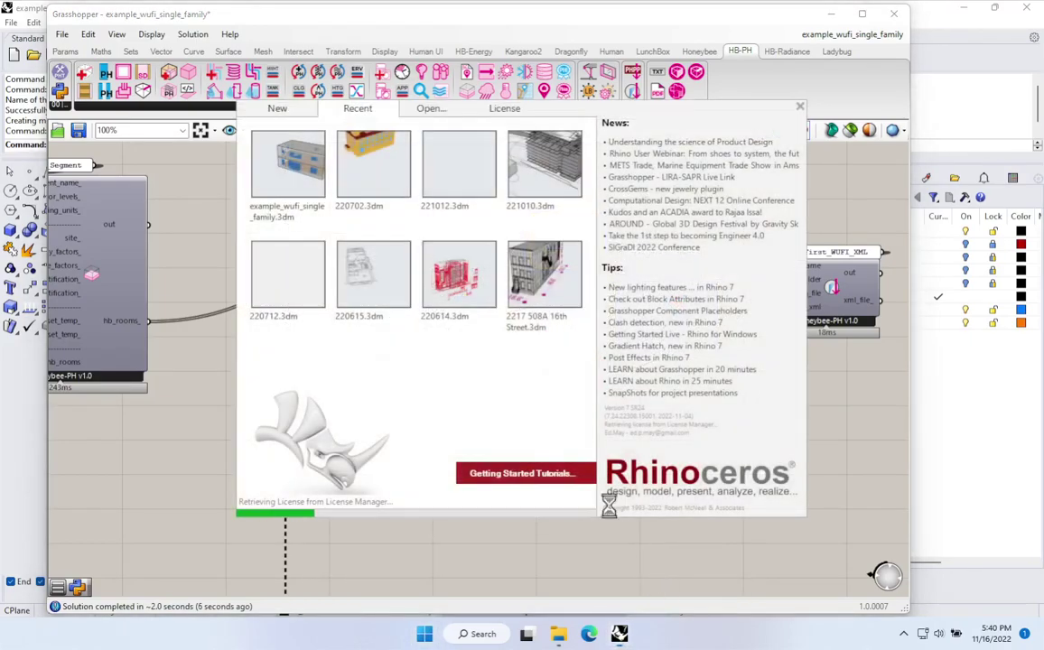
left_click(799, 107)
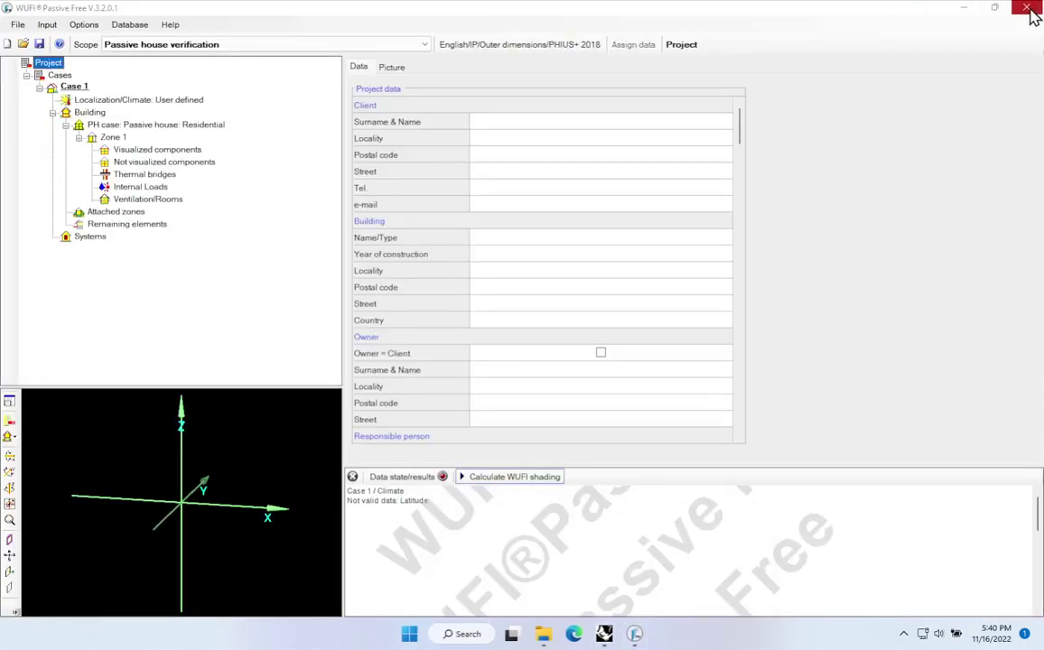
- Close the extra empty Rhino 7 window
left_click(604, 635)
mouse_move(604, 635)
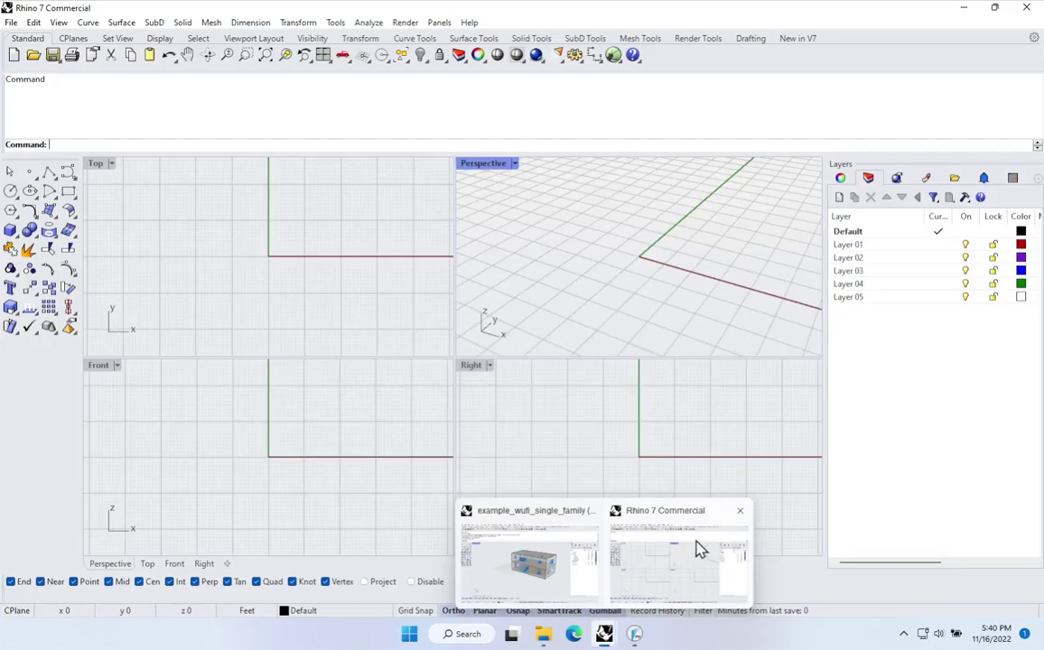
left_click(736, 517)
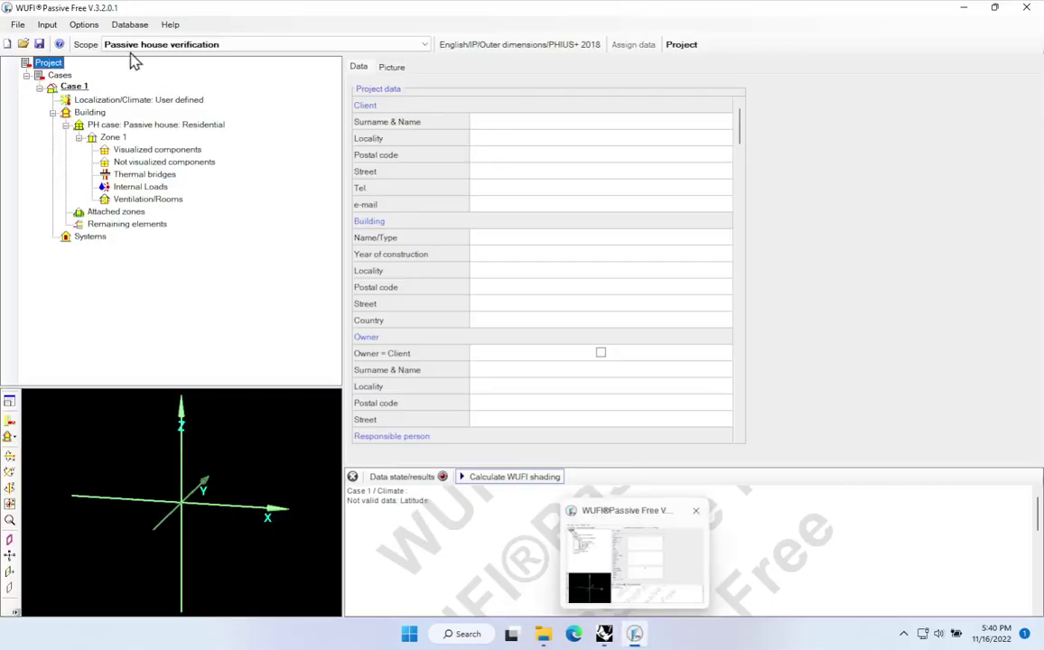
- Open Eds_First_WUFI_XML_11_16_17_40_14 from the Desktop as an XML project, answering the units prompt
left_click(17, 25)
left_click(35, 61)
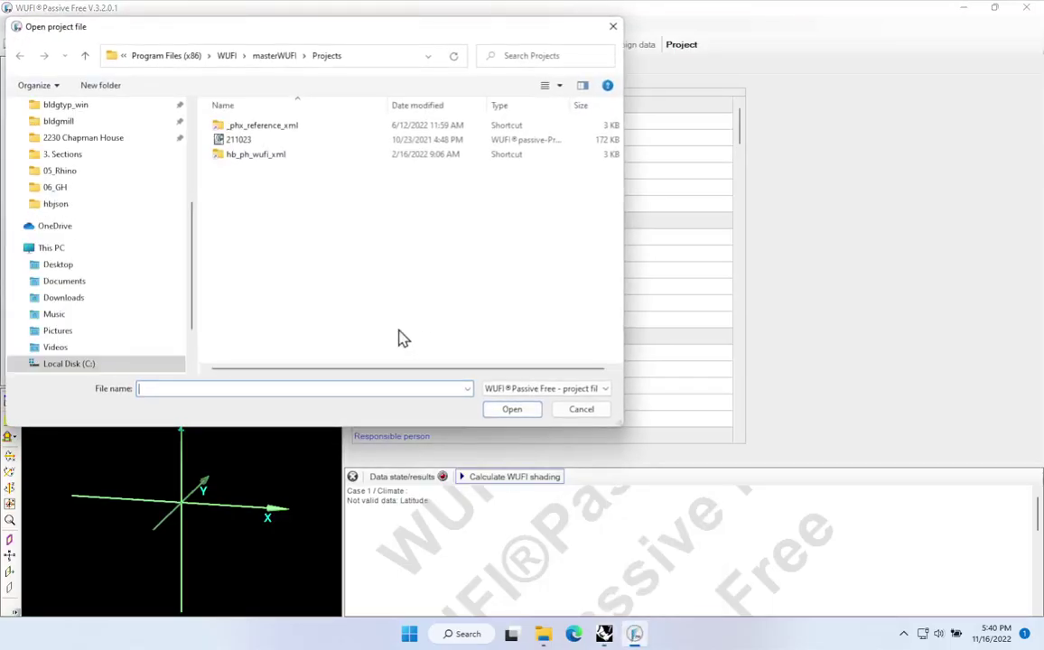
scroll(90, 199, "up", 5)
left_click(56, 127)
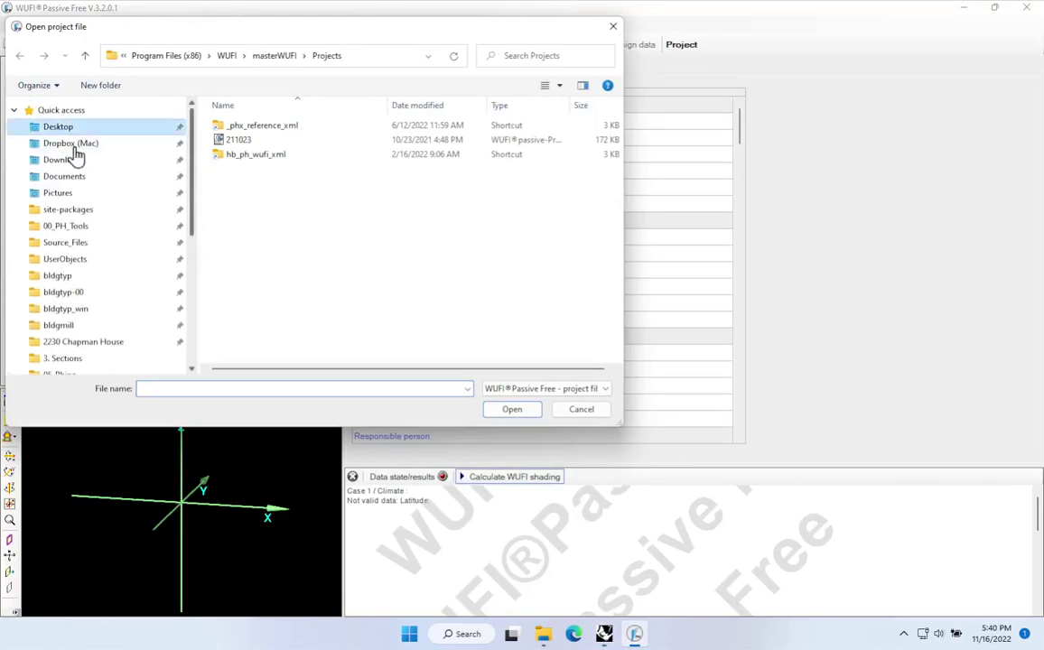
left_click(545, 388)
left_click(558, 413)
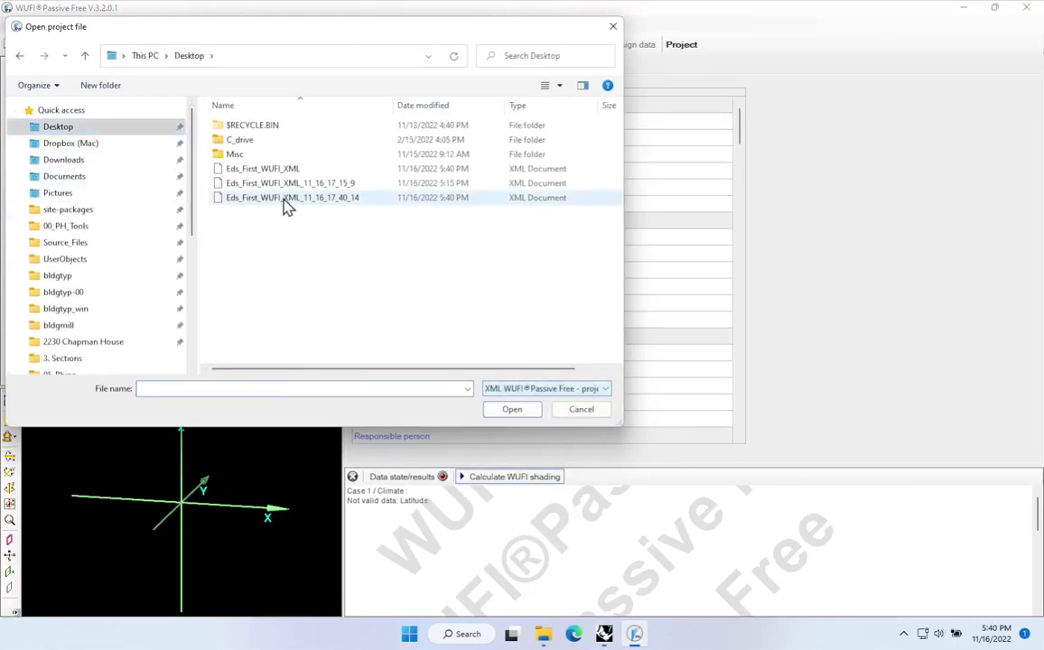
left_click(287, 198)
left_click(519, 411)
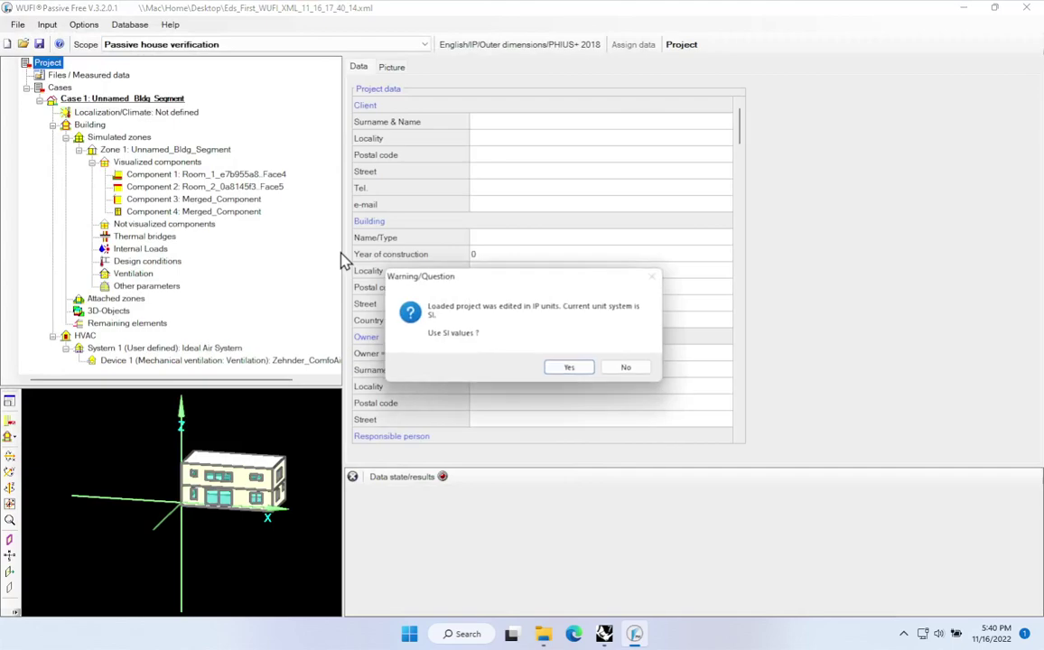
left_click(549, 364)
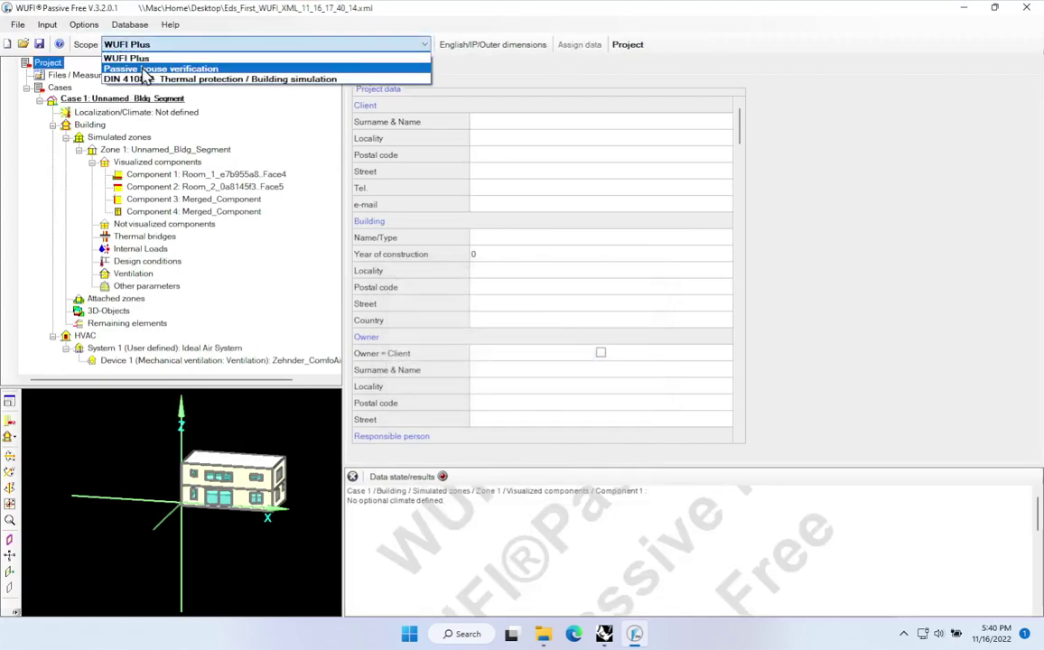
- Set scope to Passive house verification and review 30.17 kBtu/ft²yr heating, 248 kWh/Person yr source energy
left_click(144, 71)
left_click(495, 478)
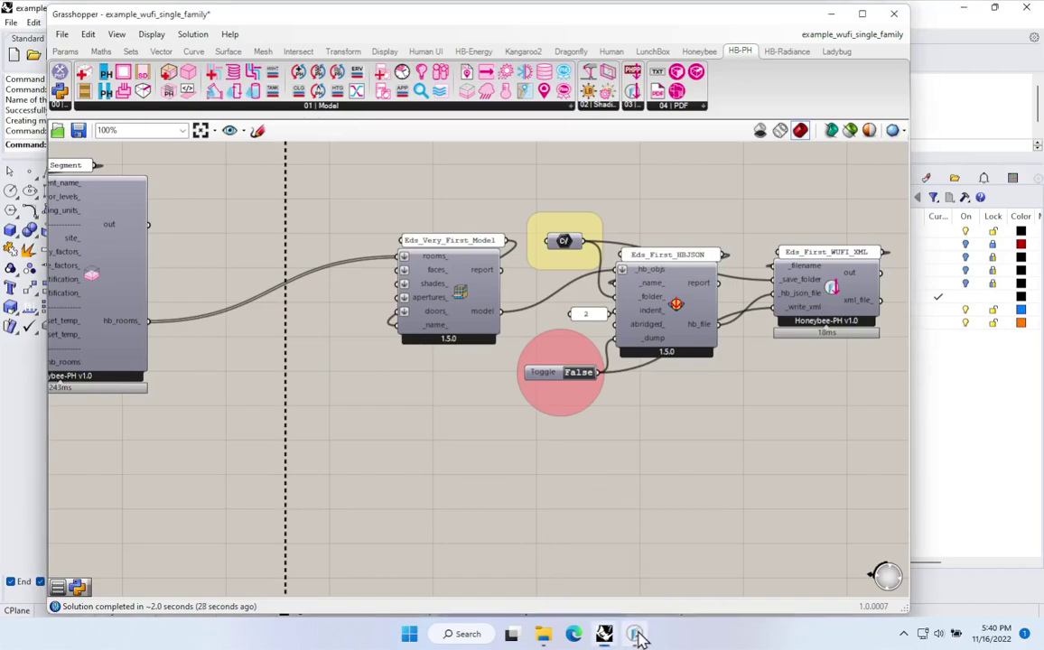
mouse_move(636, 634)
left_click(578, 571)
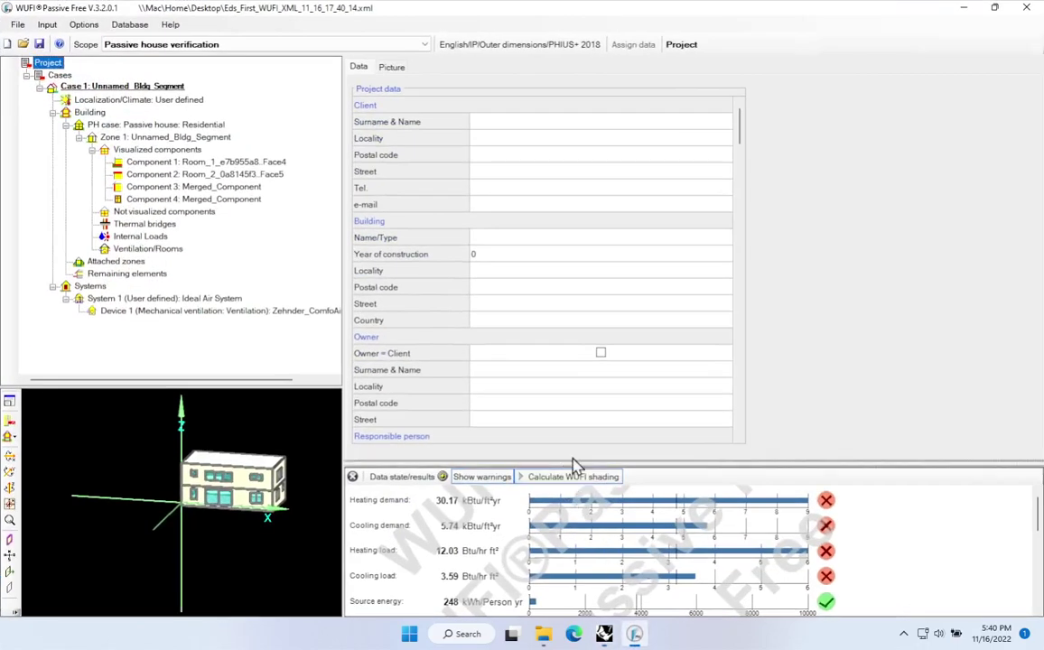
left_click_drag(575, 458, 575, 380)
left_click(450, 526)
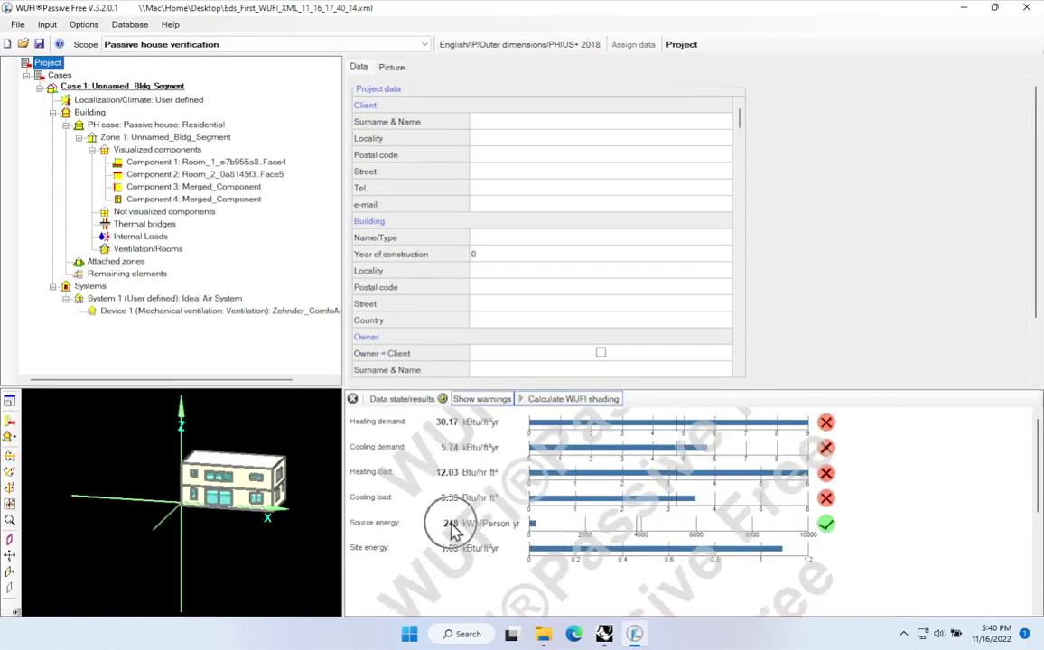
- In Internal Loads, check the 3 occupants and enter 2 bedrooms
left_click(142, 235)
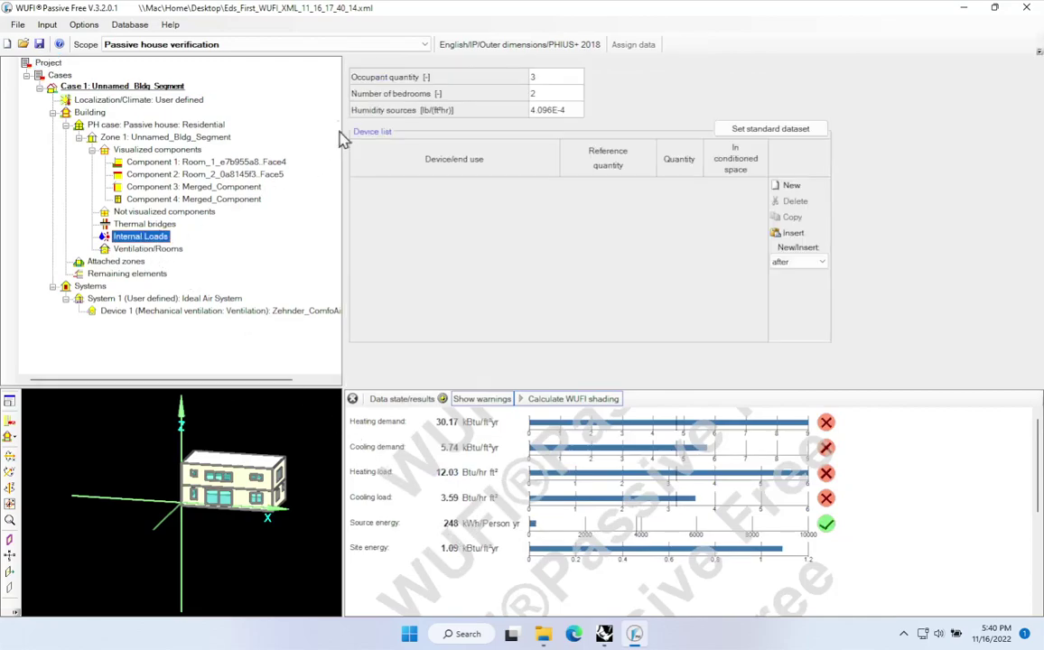
left_click(531, 80)
left_click(542, 94)
type("2")
- Rotate the 3-D building view and restore the WUFI window to a smaller size
scroll(250, 481, "up", 2)
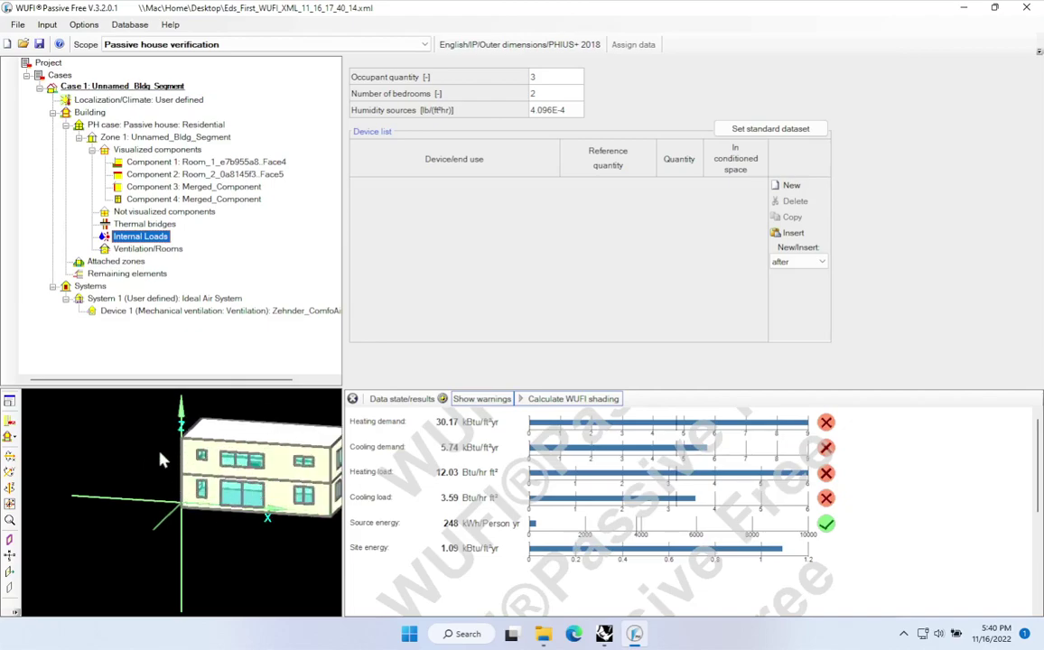
left_click_drag(161, 459, 180, 451)
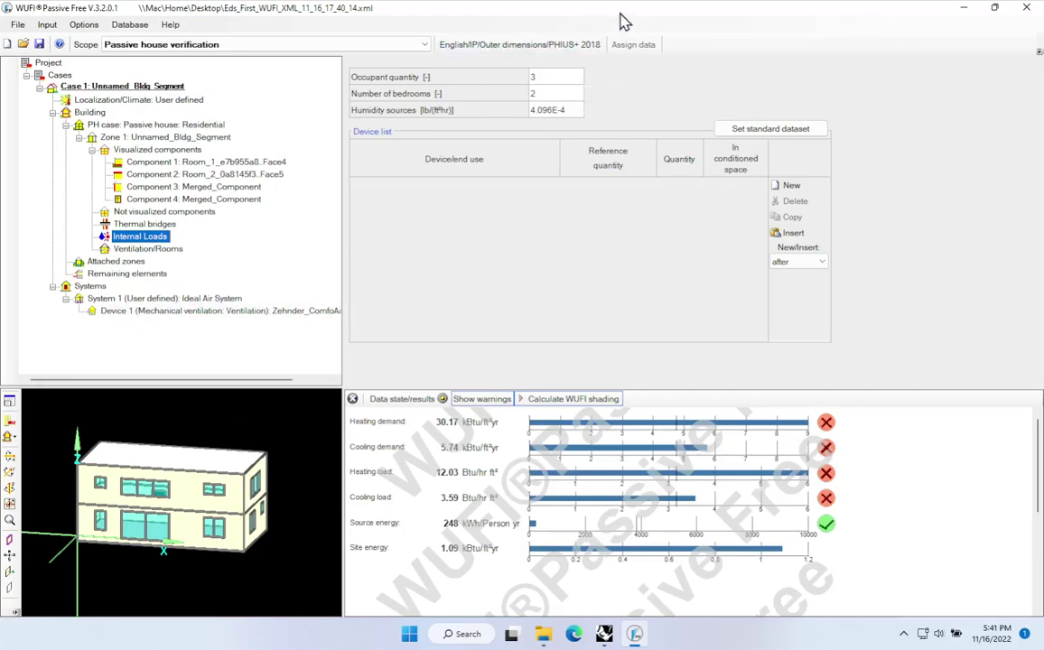
left_click_drag(623, 20, 703, 42)
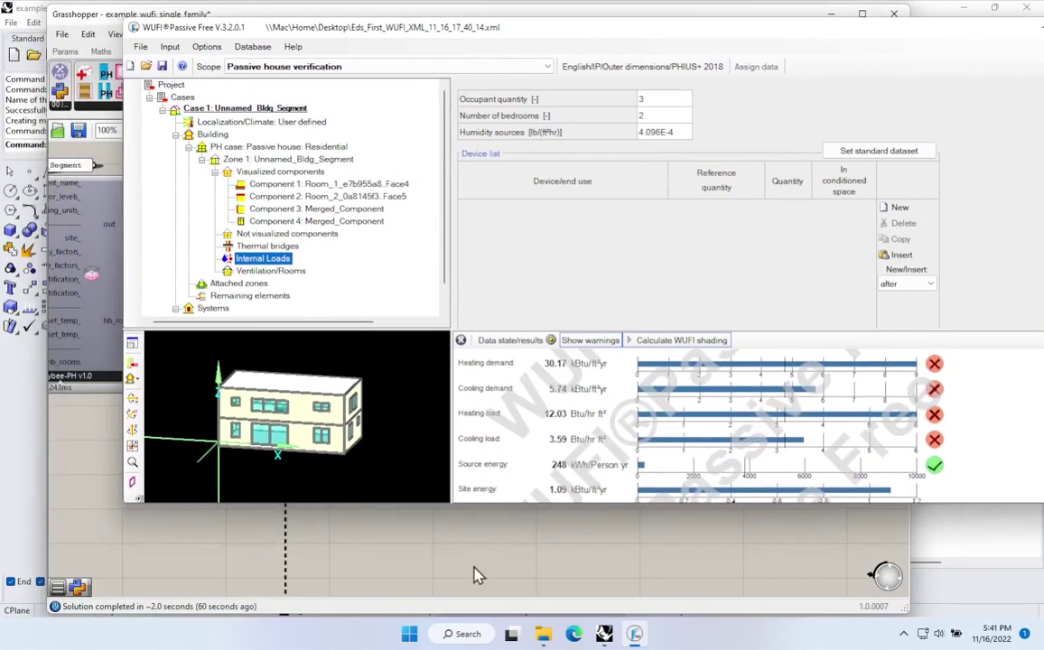
- Back in Grasshopper, move the 2 slider and occupancy component down together
left_click(436, 519)
right_click_drag(205, 522, 714, 429)
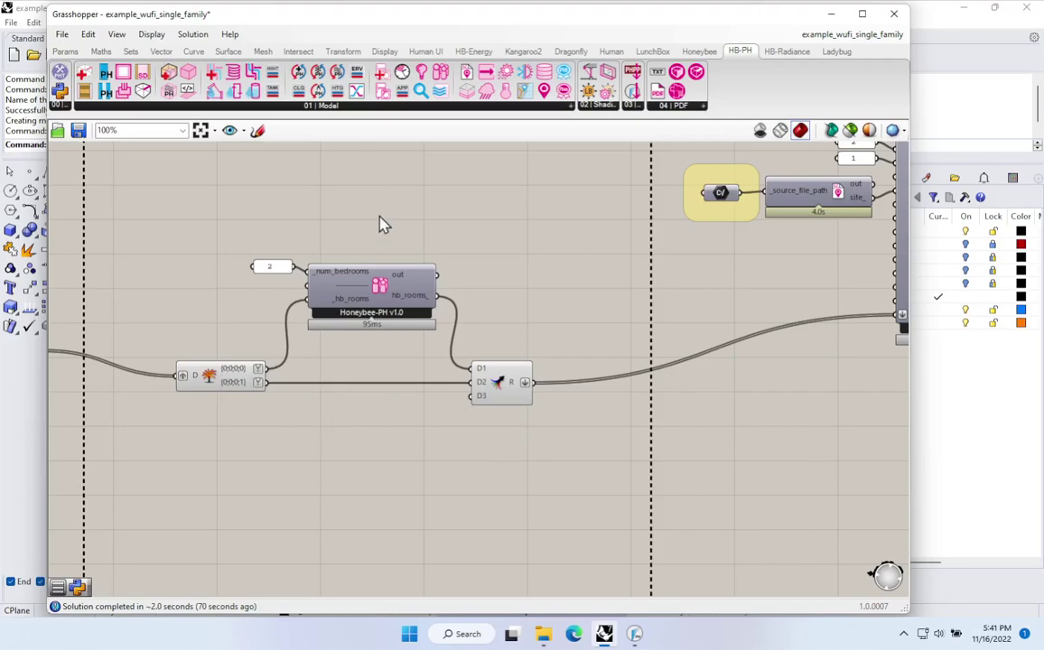
left_click_drag(384, 221, 239, 275)
left_click_drag(382, 285, 380, 313)
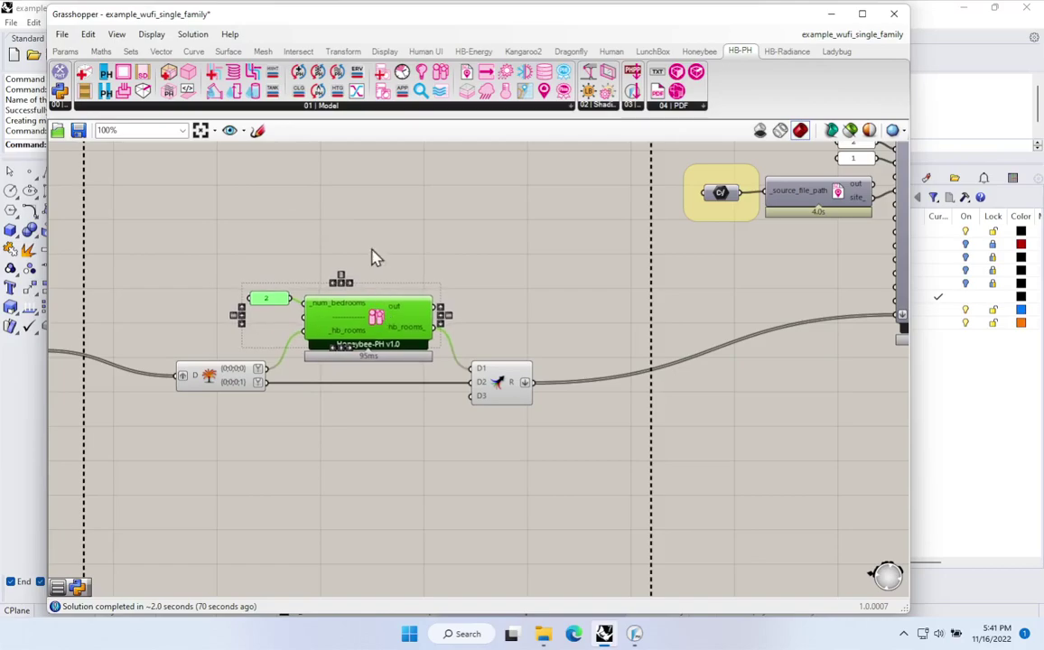
left_click(401, 403)
scroll(410, 396, "up", 2)
scroll(406, 384, "down", 2)
scroll(407, 380, "down", 1)
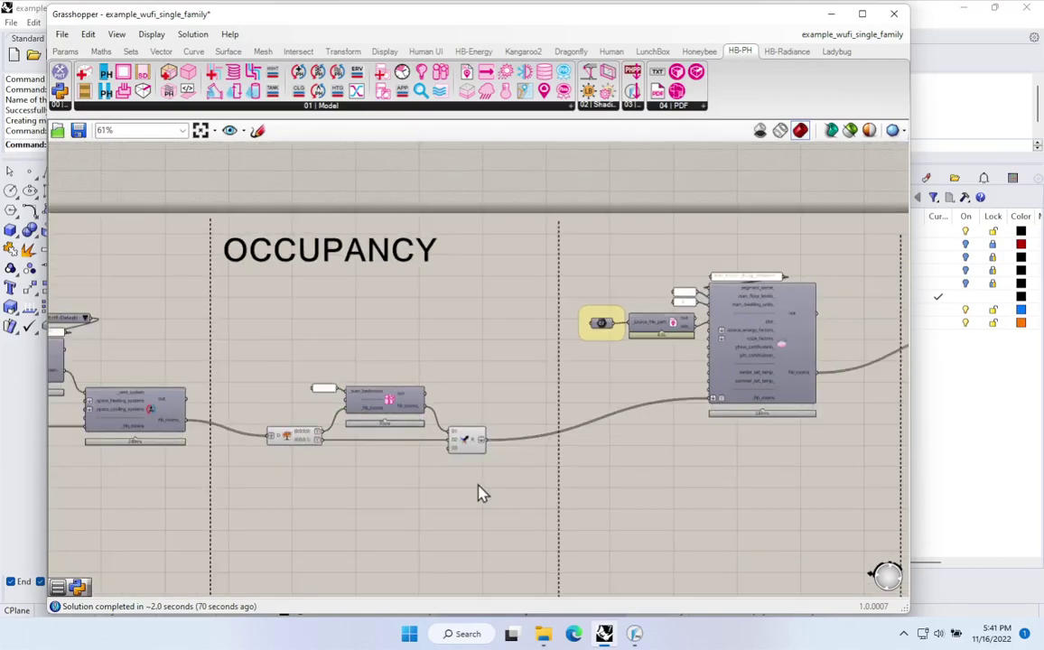
- Open an empty gap right of OCCUPANCY, pushing the export components further right
left_click_drag(478, 492, 271, 438)
right_click(336, 317)
left_click(305, 322)
right_click_drag(489, 371, 417, 313)
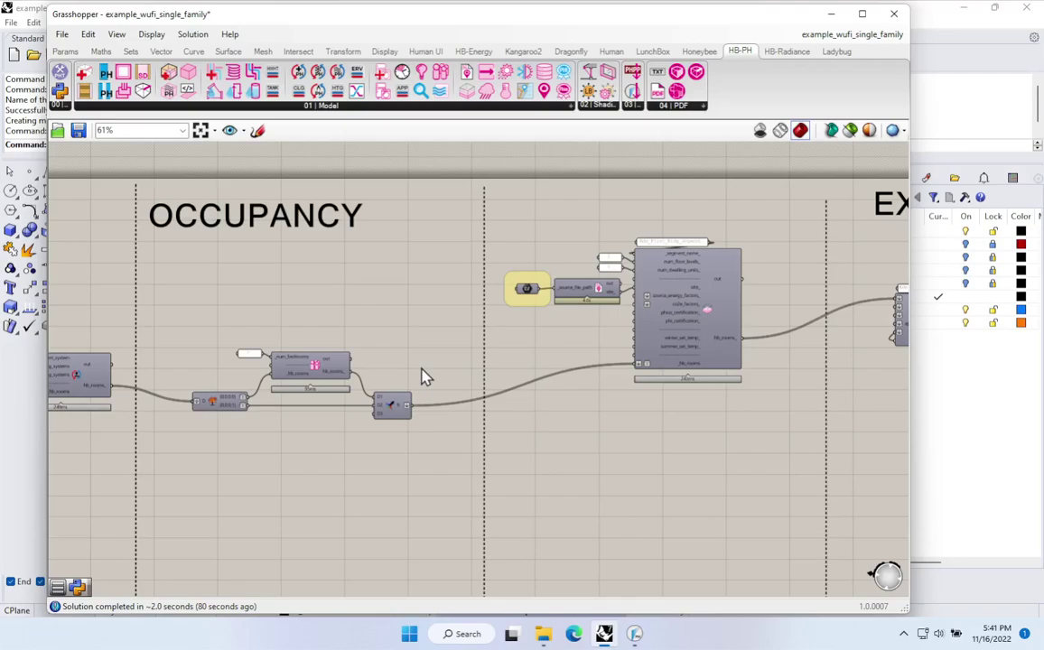
mouse_move(437, 291)
left_mouse_down("alt")
mouse_move(783, 294)
mouse_move(459, 293)
left_mouse_up("alt")
- Copy the OCCUPANCY heading into the empty band and retitle it APPLIANCES
left_click(279, 226)
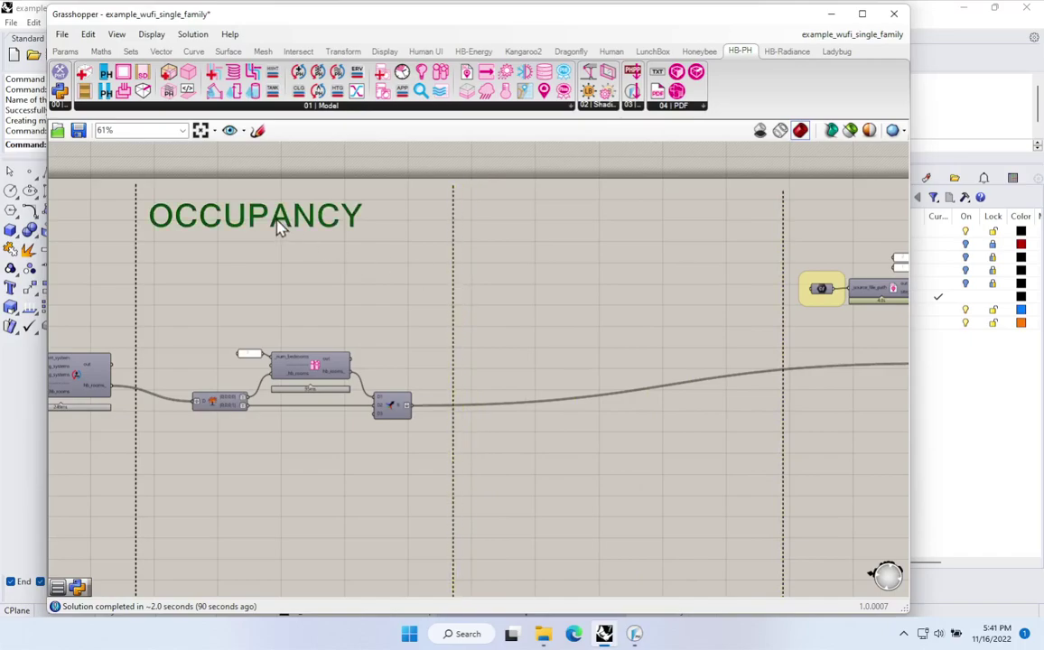
mouse_move(277, 226)
left_mouse_down("alt")
mouse_move(421, 247)
mouse_move(624, 225)
mouse_move(607, 228)
left_mouse_up("alt")
double_click(605, 225)
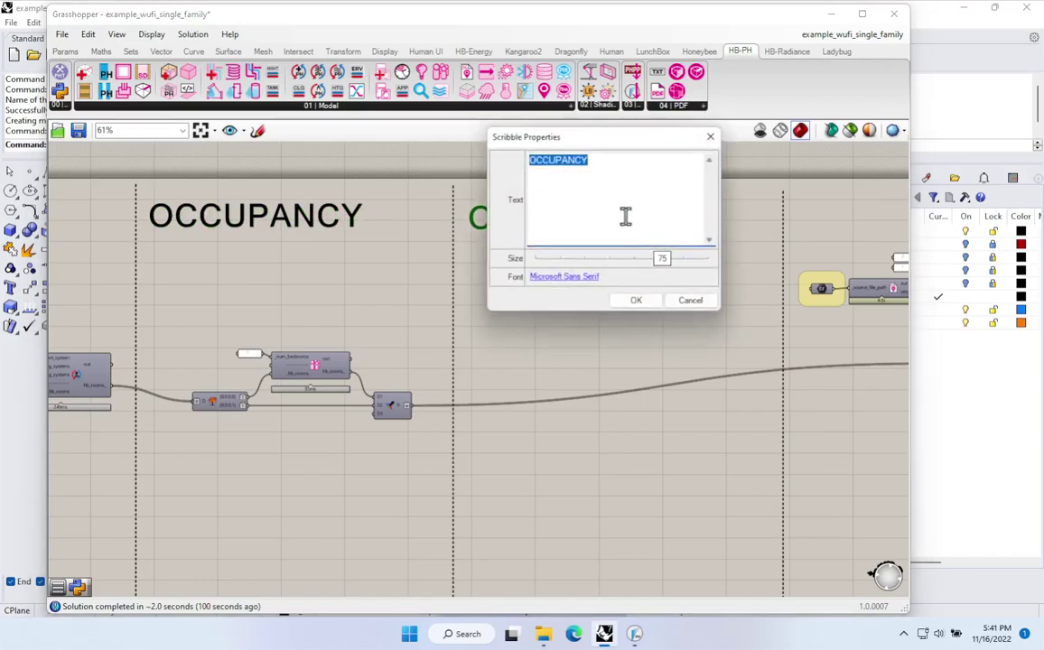
type("APPLIANCES")
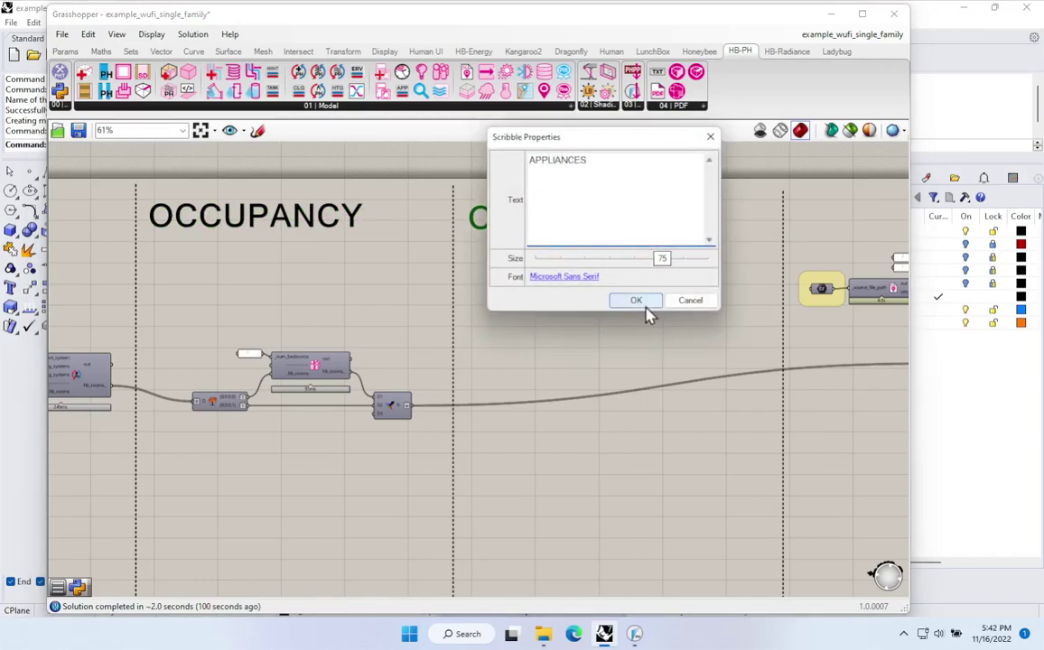
left_click(635, 301)
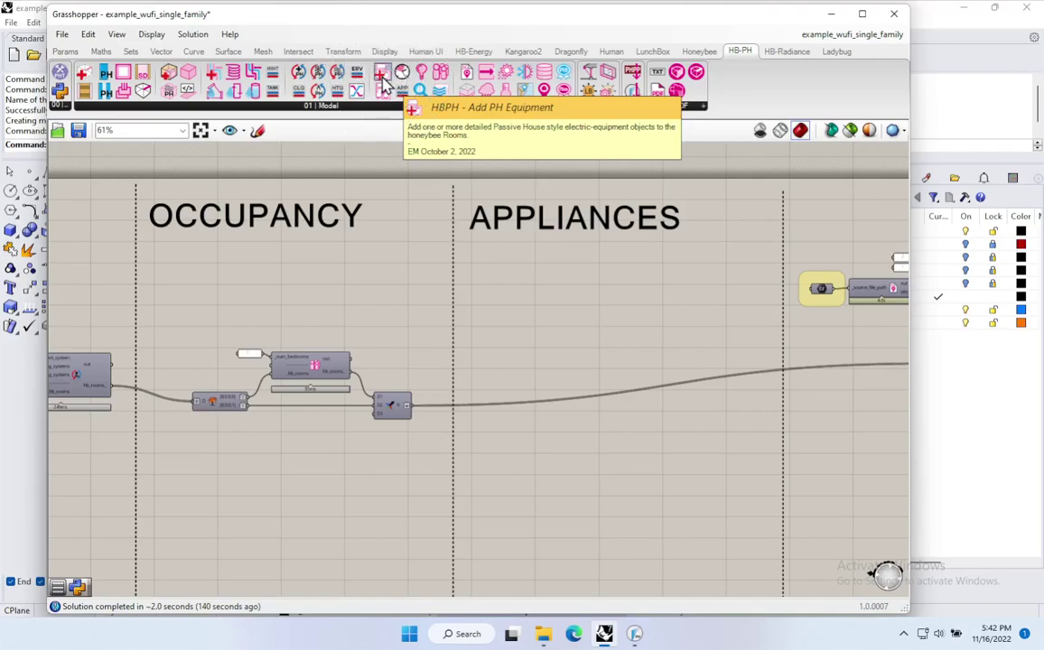
- Insert an Add PH Equipment component under APPLIANCES, passing the rooms through it to the next _hb_rooms
left_click_drag(384, 76, 591, 402)
scroll(610, 437, "up", 3)
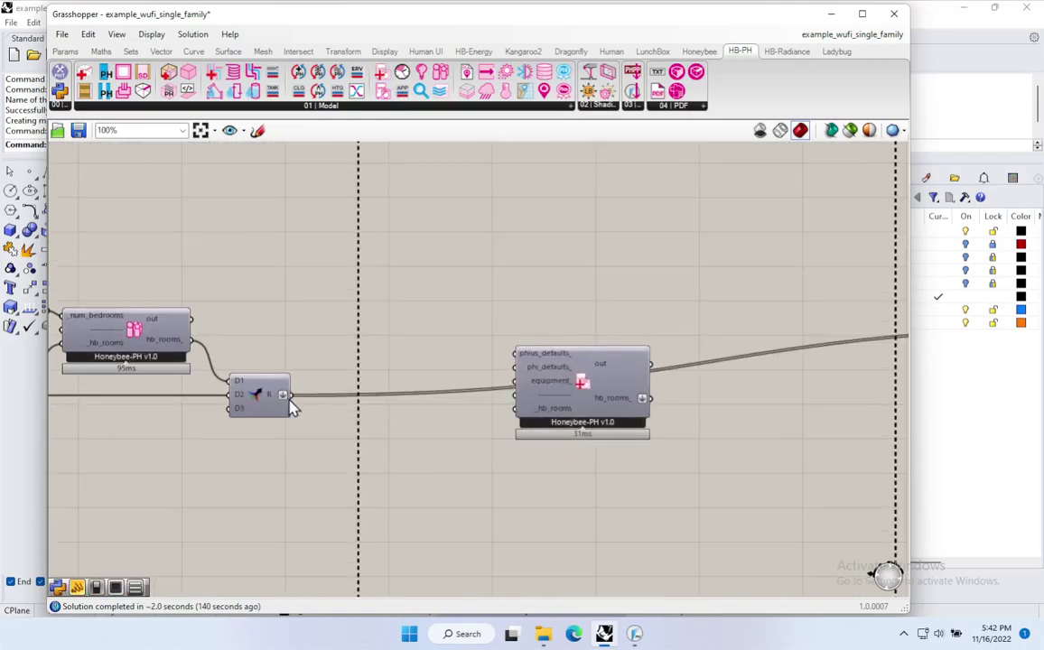
left_click_drag(284, 395, 508, 410)
left_click_drag(576, 406, 601, 401)
right_click_drag(706, 397, 336, 388)
left_click_drag(332, 380, 802, 324)
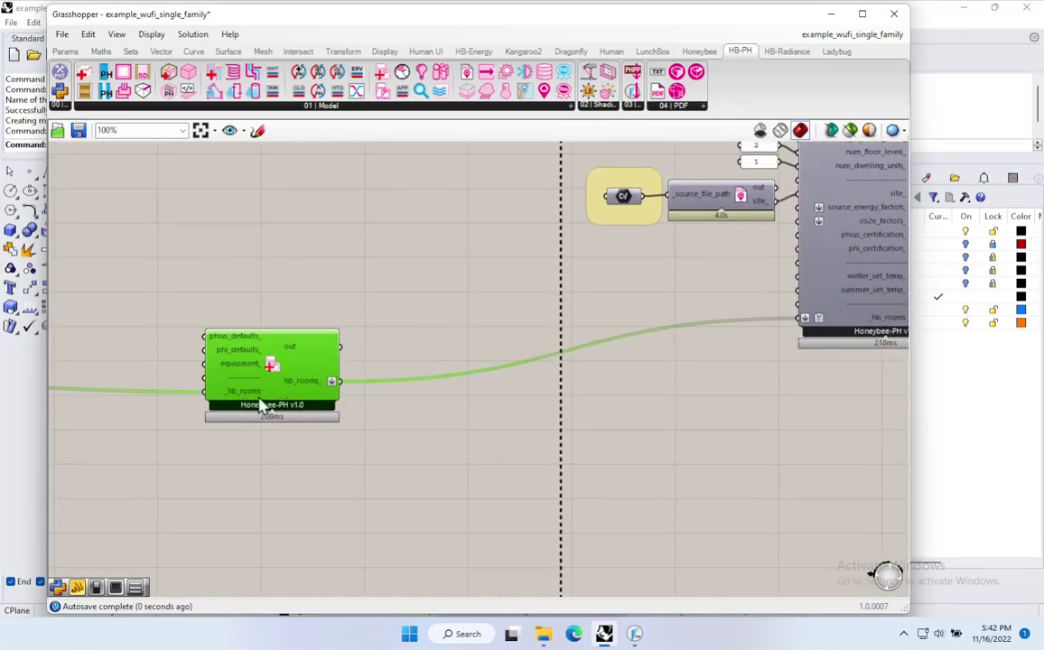
right_click_drag(278, 387, 466, 370)
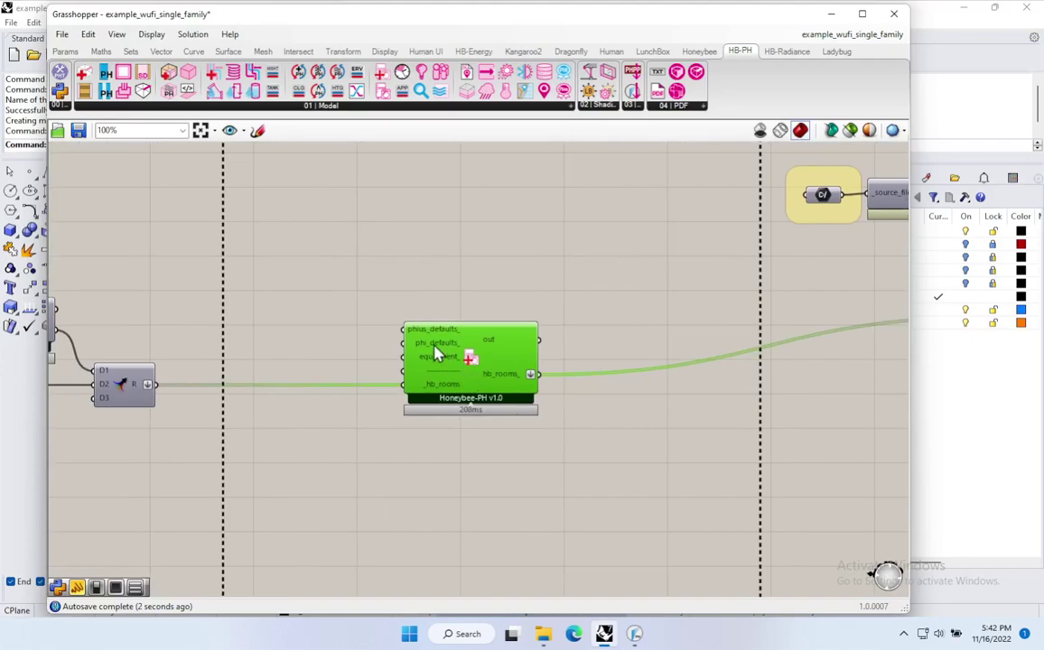
scroll(437, 347, "up", 2)
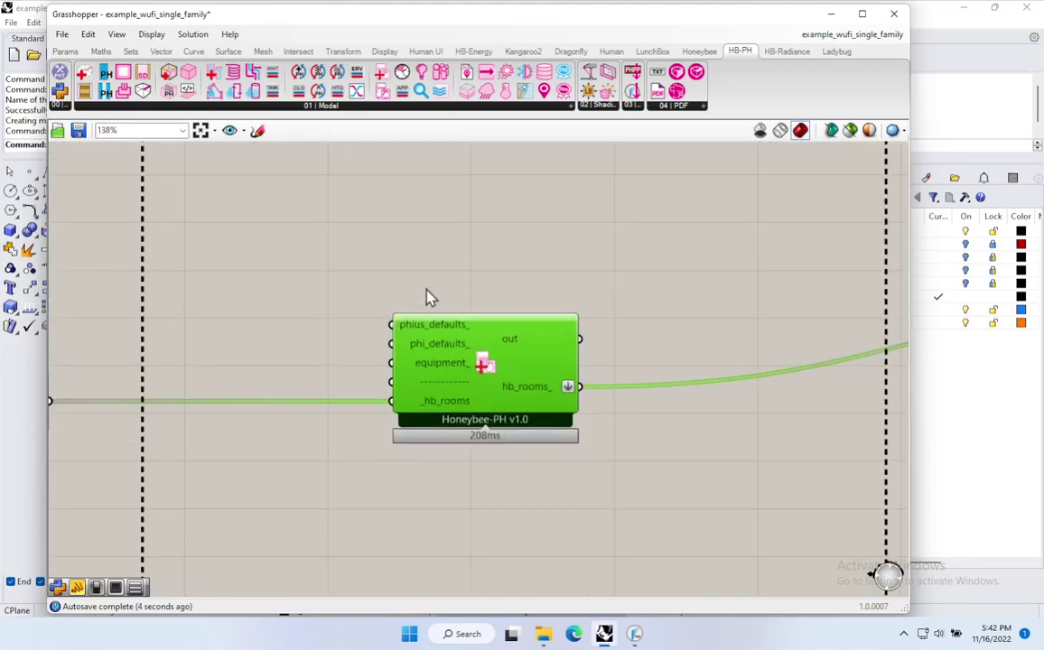
mouse_move(443, 332)
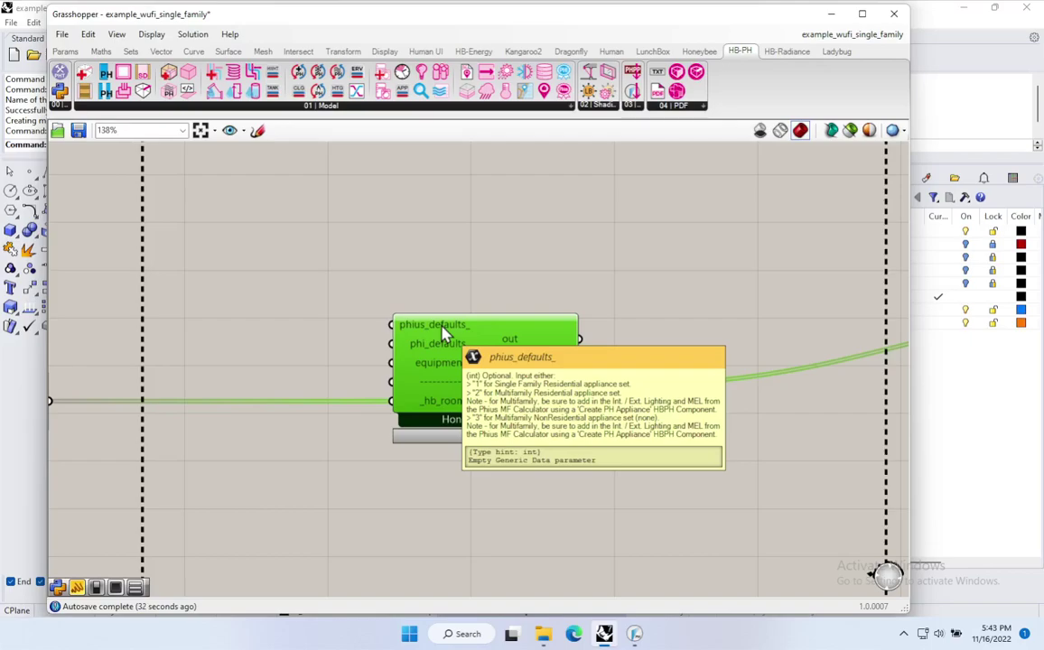
- Feed a panel holding 1 into the equipment component's phius_defaults_ input
double_click(337, 268)
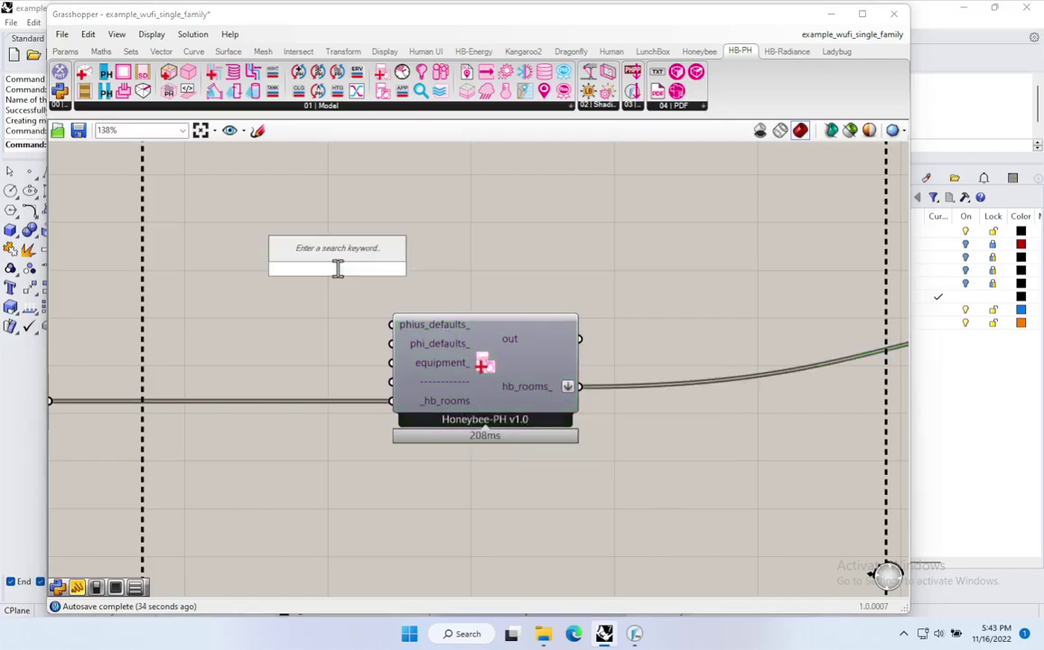
type("1")
left_click(306, 249)
left_click_drag(370, 271, 394, 325)
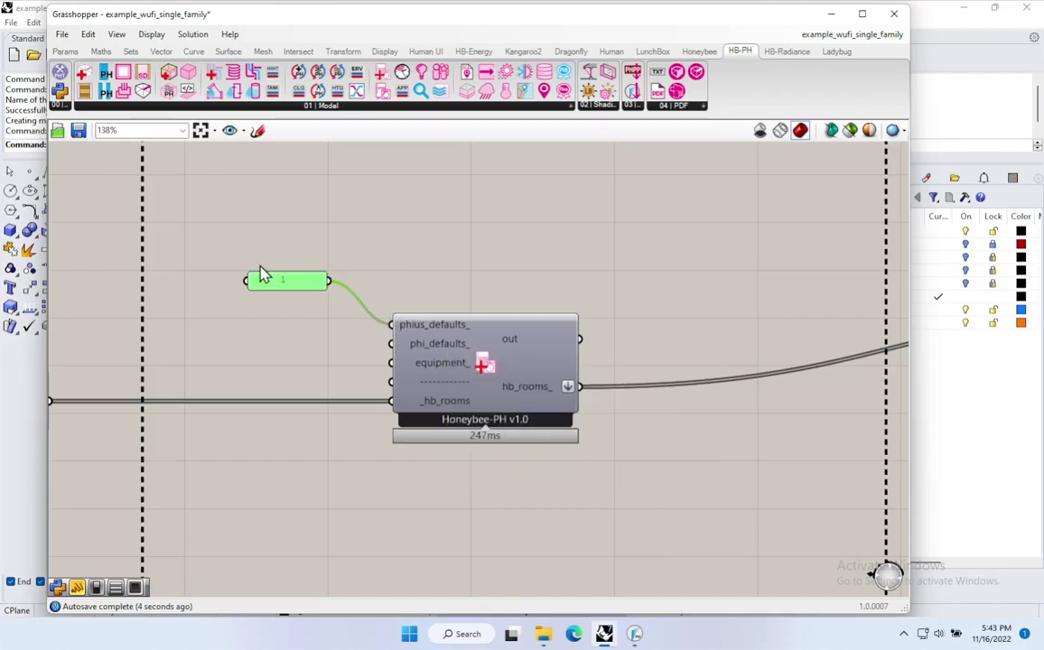
left_click_drag(281, 286, 315, 317)
scroll(315, 318, "down", 5)
left_click(430, 307)
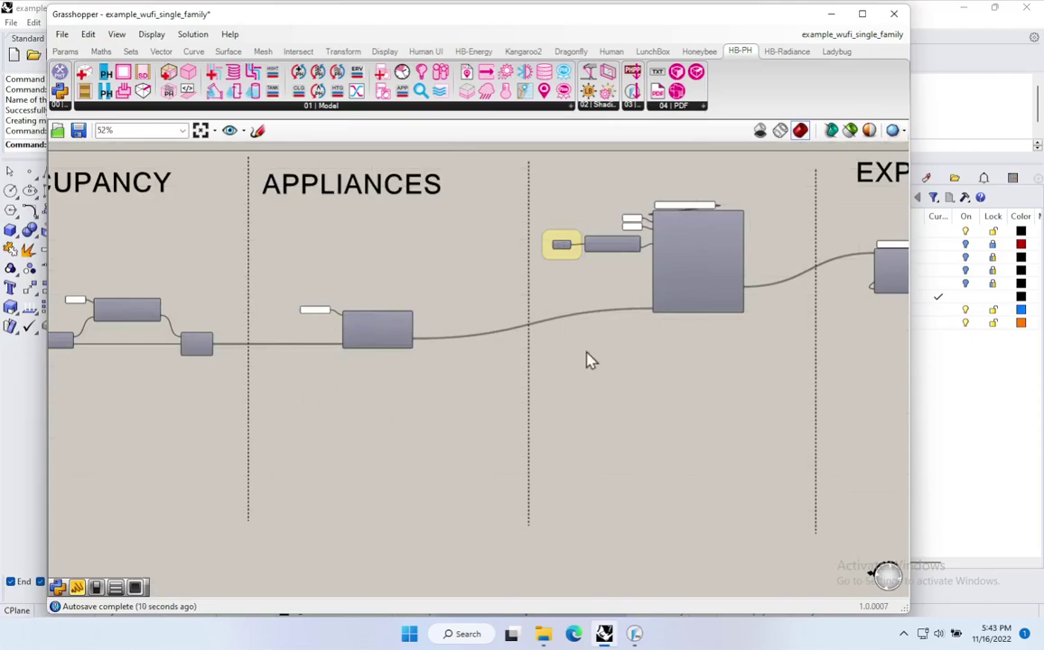
- Re-export the model to WUFI XML by switching the export Toggle on and back off
right_click_drag(595, 361, 279, 348)
scroll(623, 345, "up", 5)
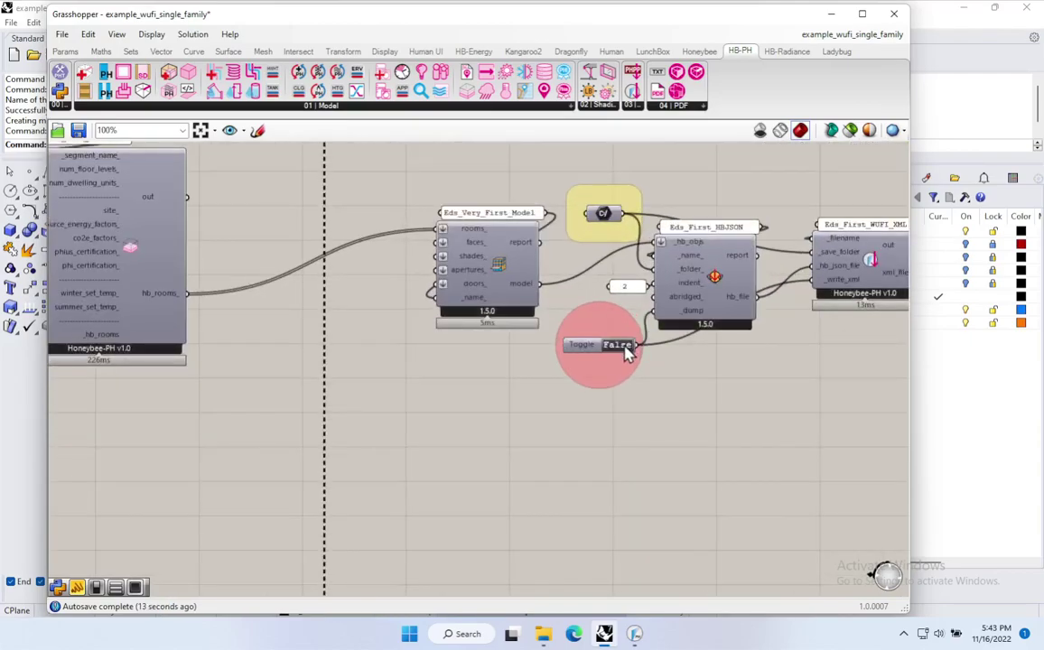
double_click(628, 351)
double_click(627, 351)
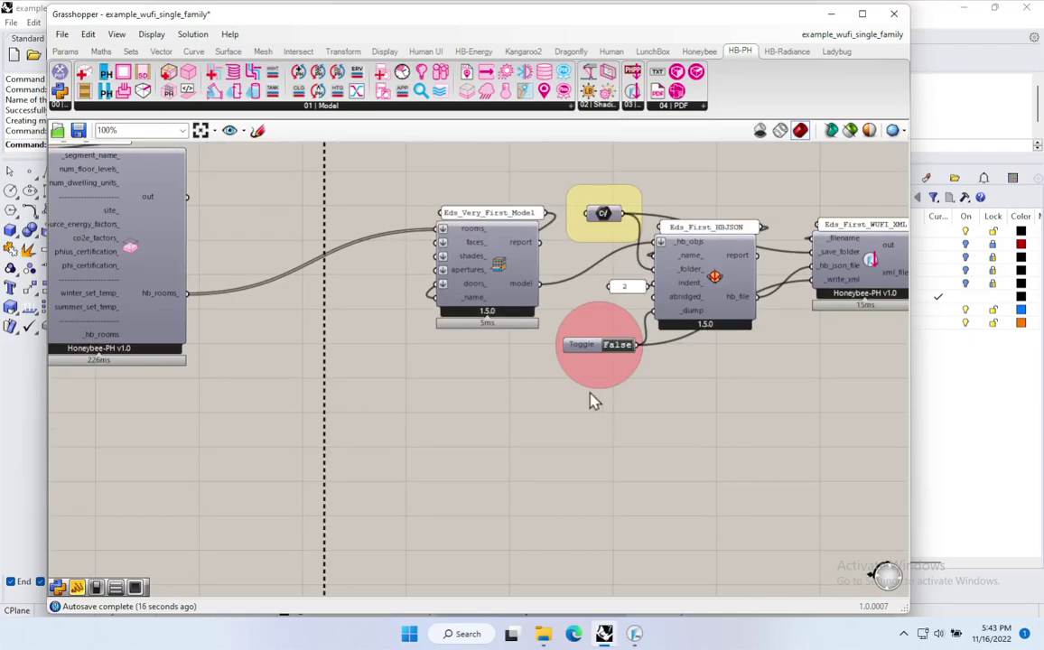
- Open Eds_First_WUFI_XML_11_16_17_43_39 from the Desktop in maximised WUFI, discarding changes and accepting units
left_click(637, 634)
double_click(298, 29)
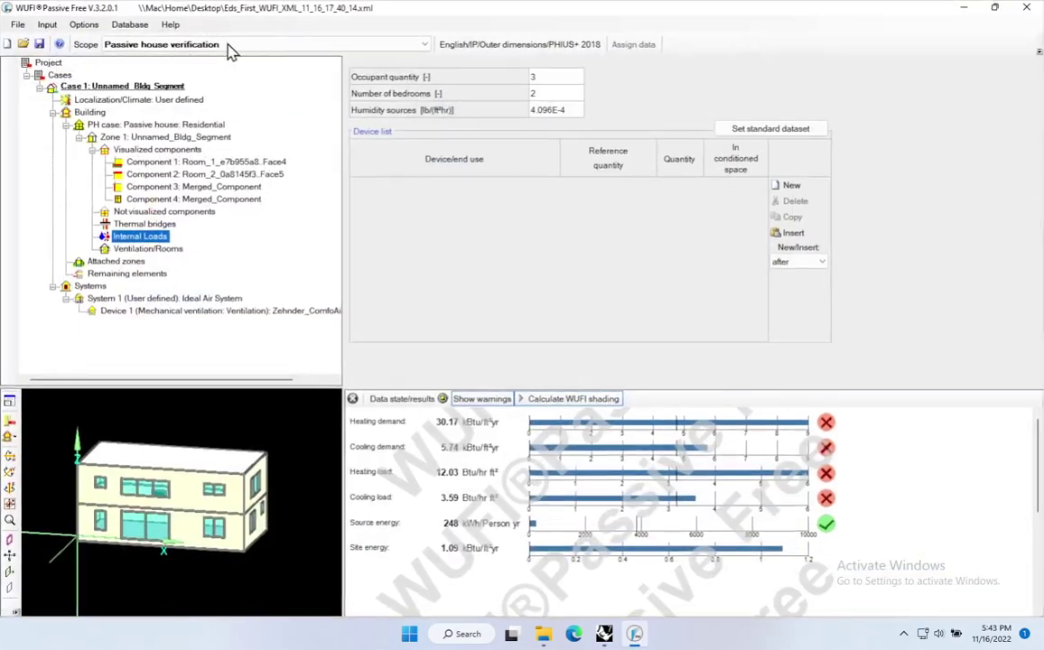
left_click(18, 25)
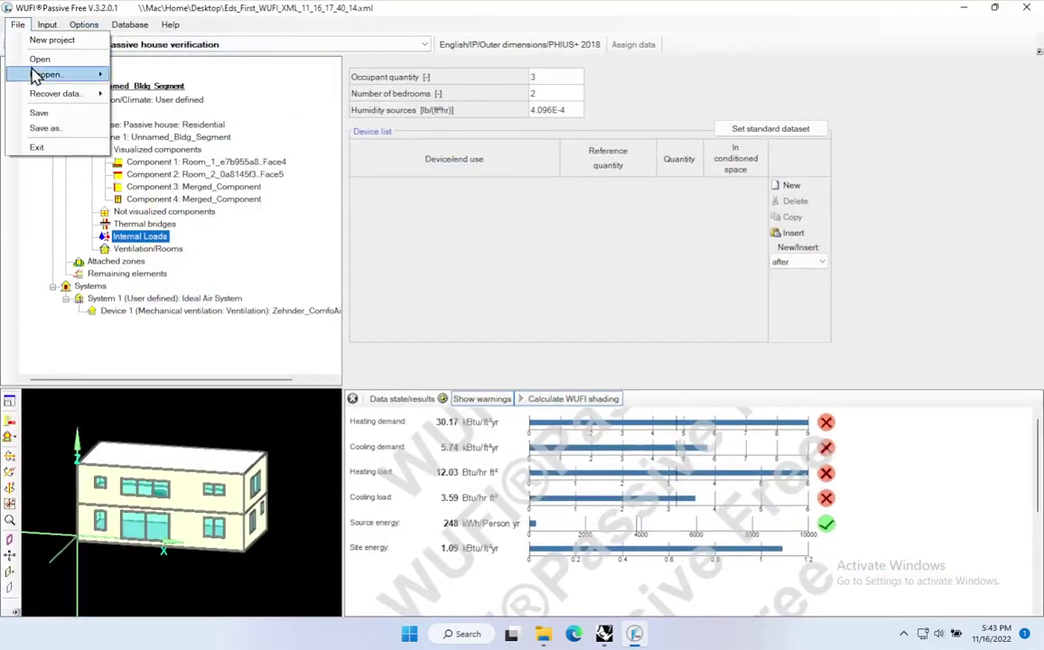
left_click(37, 58)
left_click(471, 354)
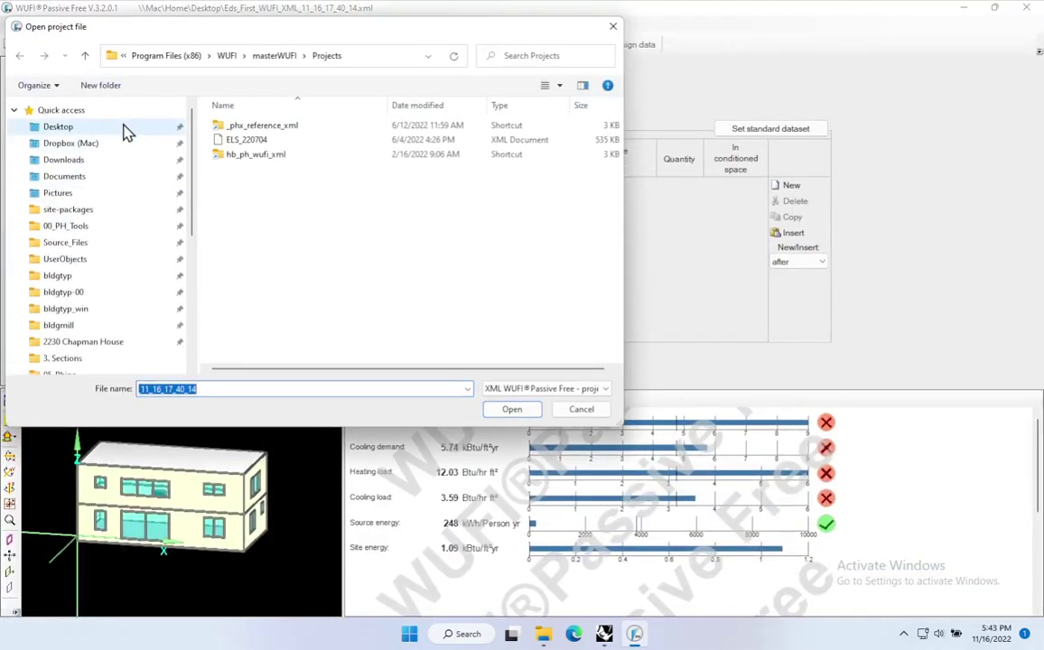
left_click(79, 131)
left_click(311, 214)
left_click(512, 409)
left_click(569, 370)
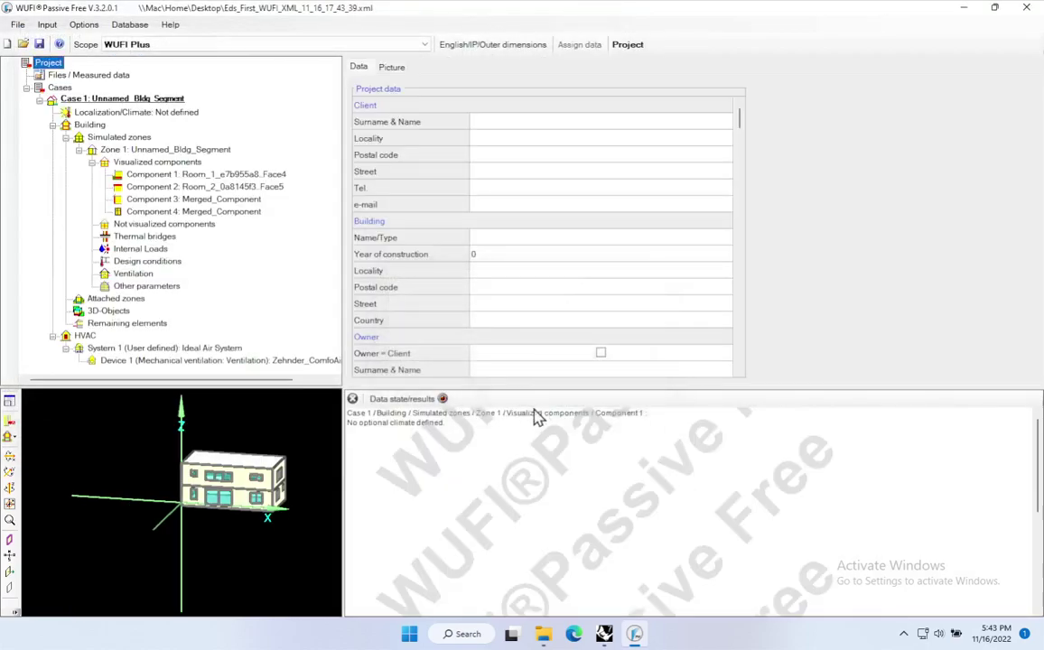
- Set scope to Passive house verification and review Internal Loads, including the 269 kWh/Year dishwasher
left_click(190, 44)
left_click(181, 57)
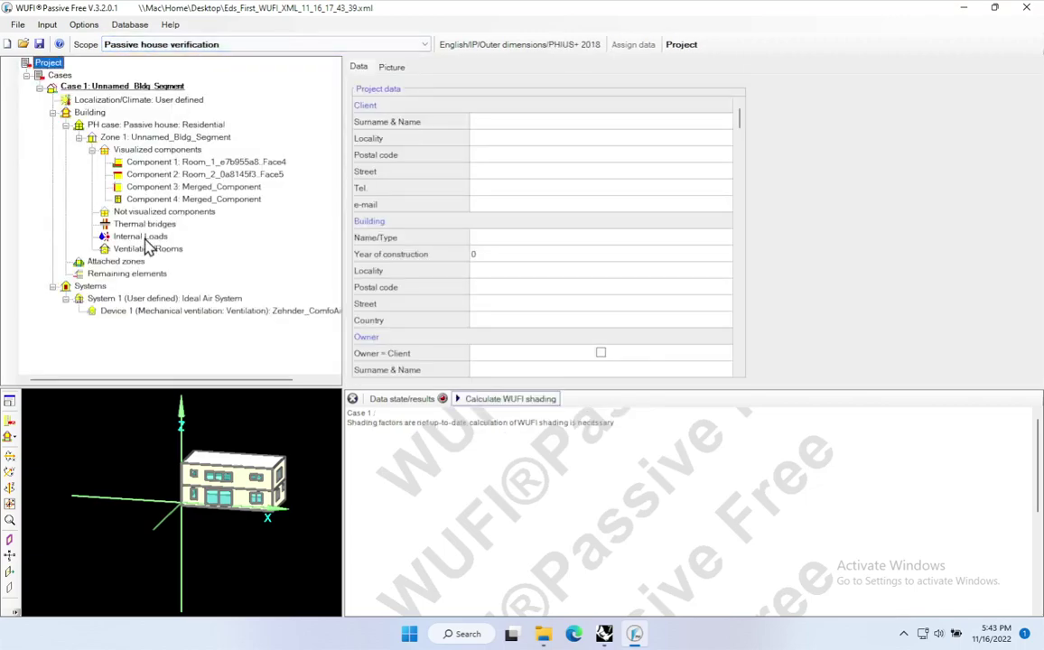
left_click(140, 236)
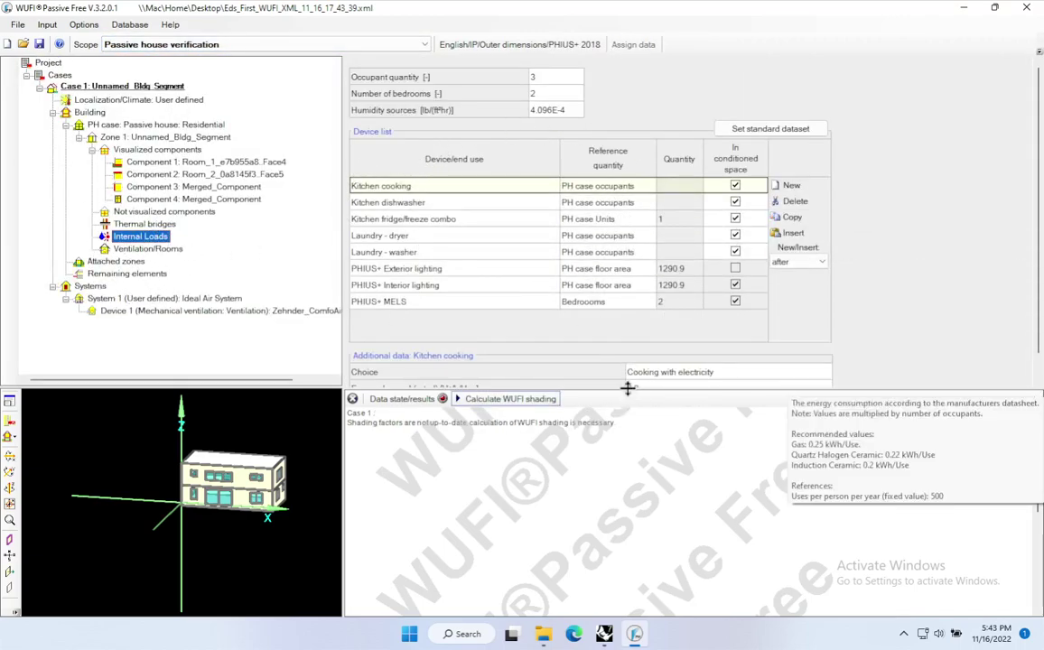
left_click_drag(628, 388, 647, 494)
left_click(415, 202)
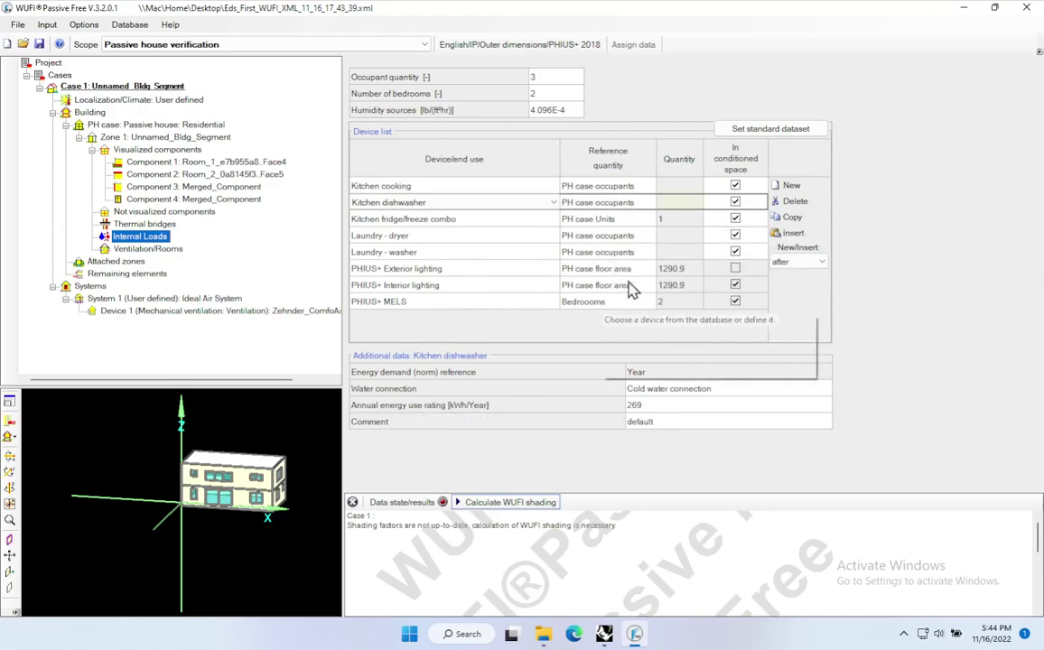
- Restore WUFI, return to Grasshopper, and bring the APPLIANCES Add PH Equipment component into view
double_click(951, 19)
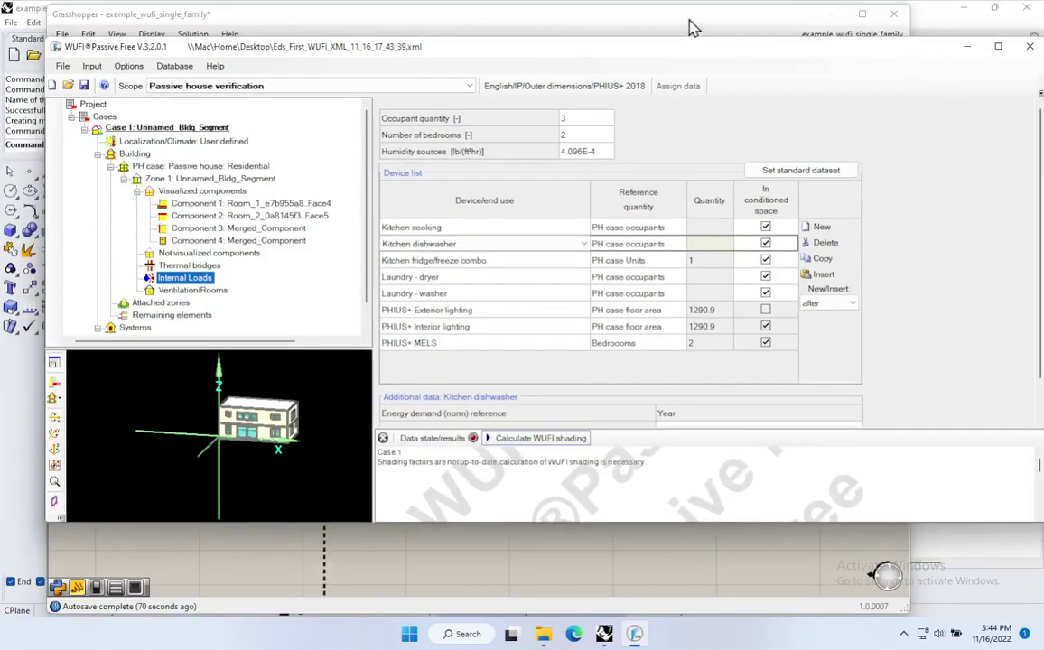
left_click(620, 16)
right_click_drag(221, 425, 560, 424)
mouse_move(194, 461)
right_mouse_down()
mouse_move(573, 419)
mouse_move(700, 419)
mouse_move(334, 425)
right_mouse_up()
scroll(492, 351, "up", 2)
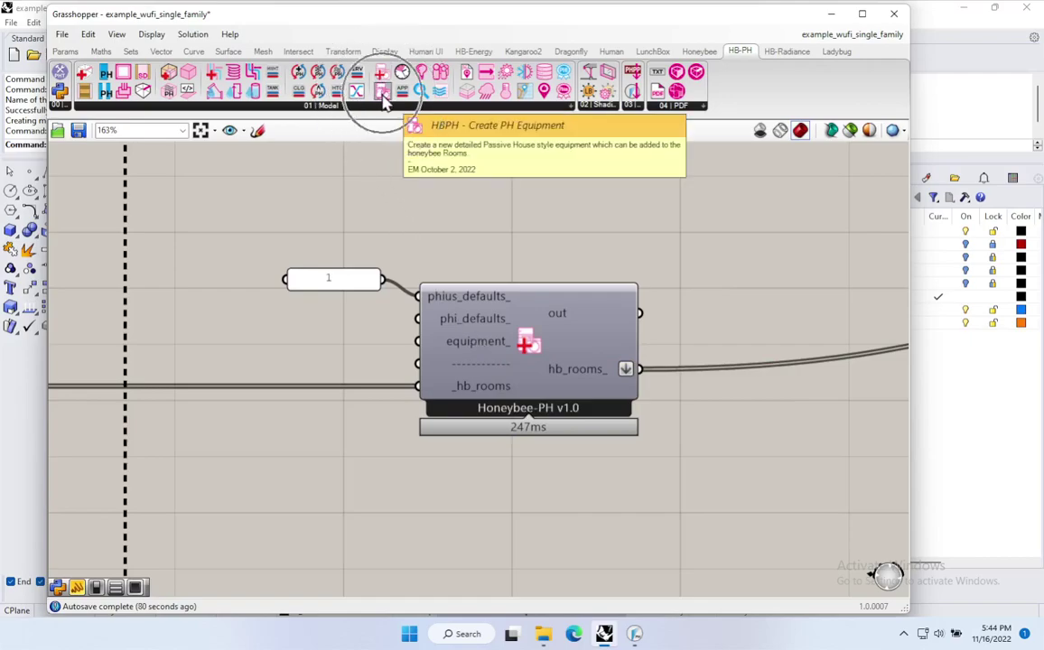
- Place an HBPH Create PH Equipment component below the Add PH Equipment component
left_click_drag(382, 100, 496, 515)
right_click_drag(496, 514, 459, 314)
scroll(456, 400, "down", 3)
left_click_drag(456, 400, 483, 443)
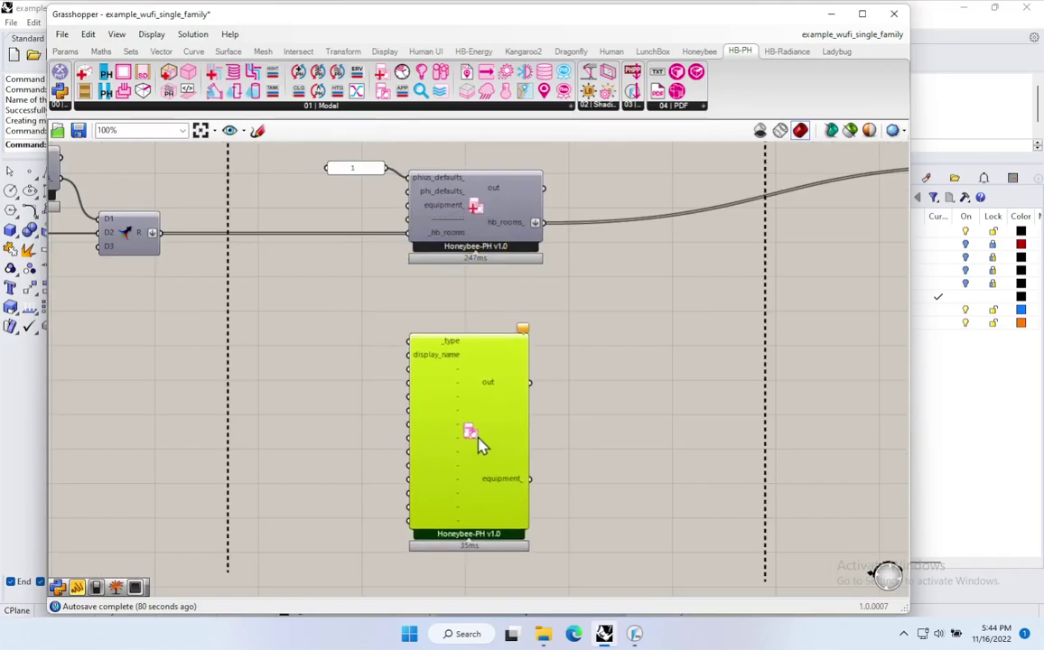
scroll(491, 429, "up", 2)
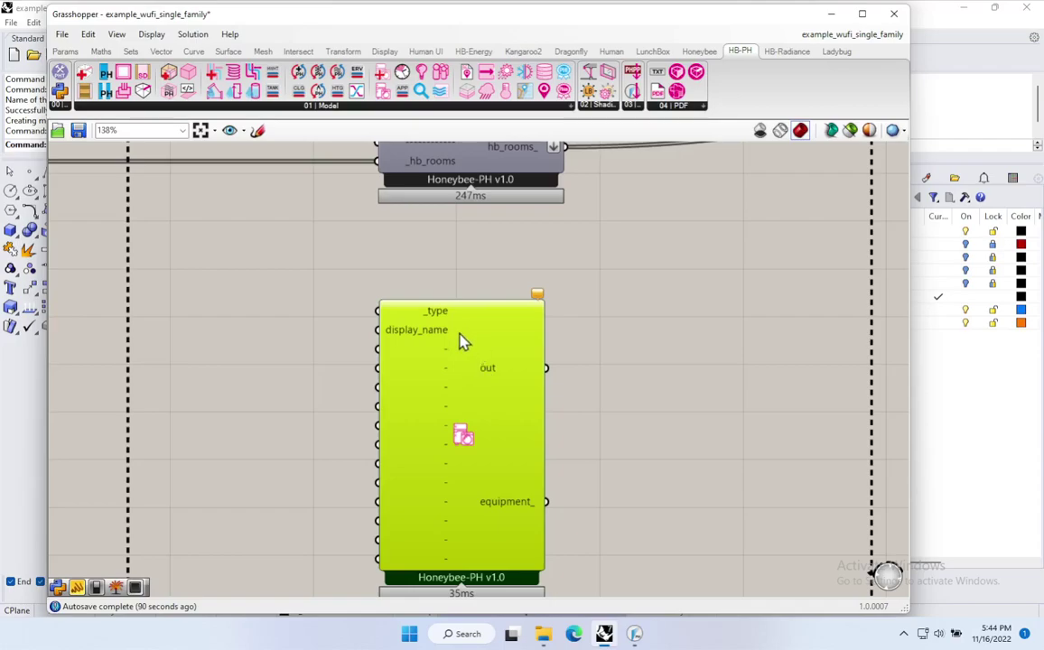
mouse_move(460, 341)
left_mouse_down()
mouse_move(451, 336)
mouse_move(466, 297)
mouse_move(469, 334)
left_mouse_up()
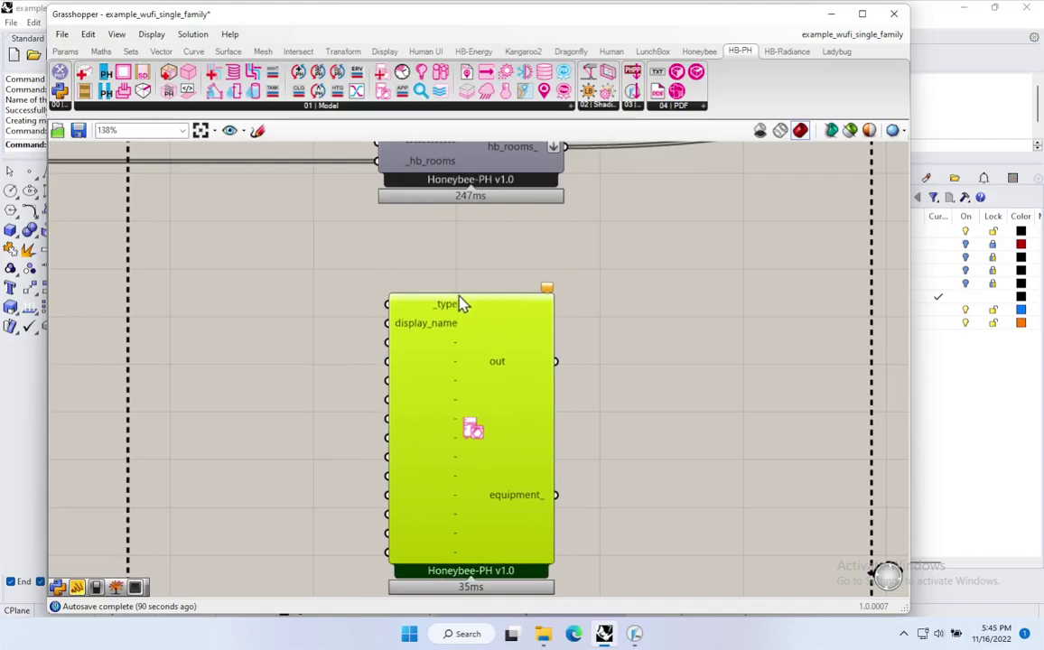
mouse_move(446, 308)
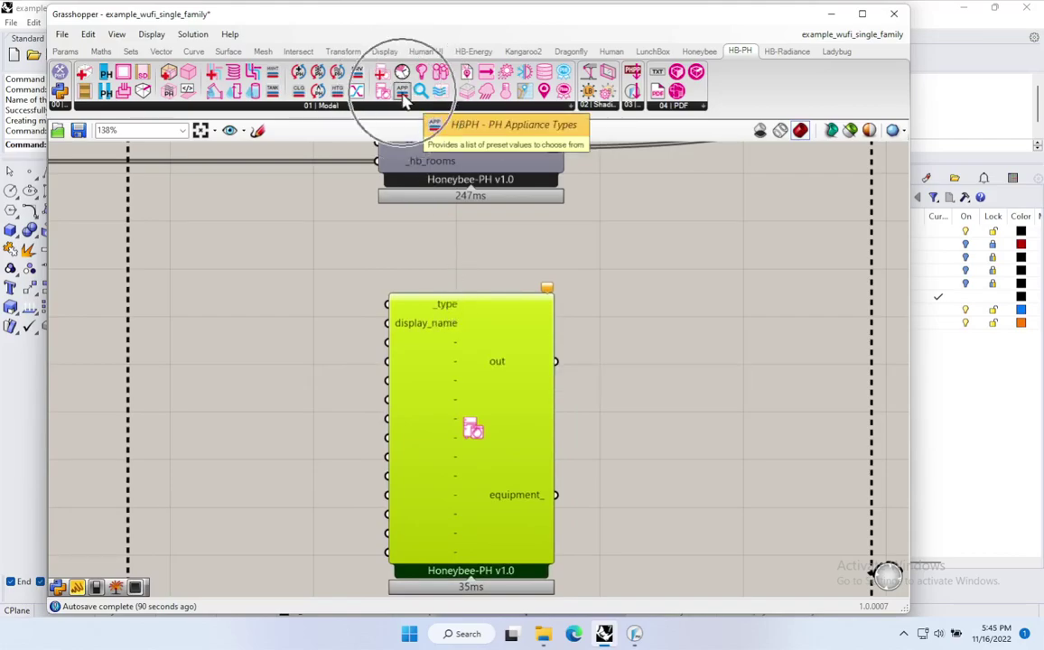
- Add a PH Appliances value list set to dishwasher and wire it into _type
left_click_drag(404, 102, 415, 243)
left_click(558, 251)
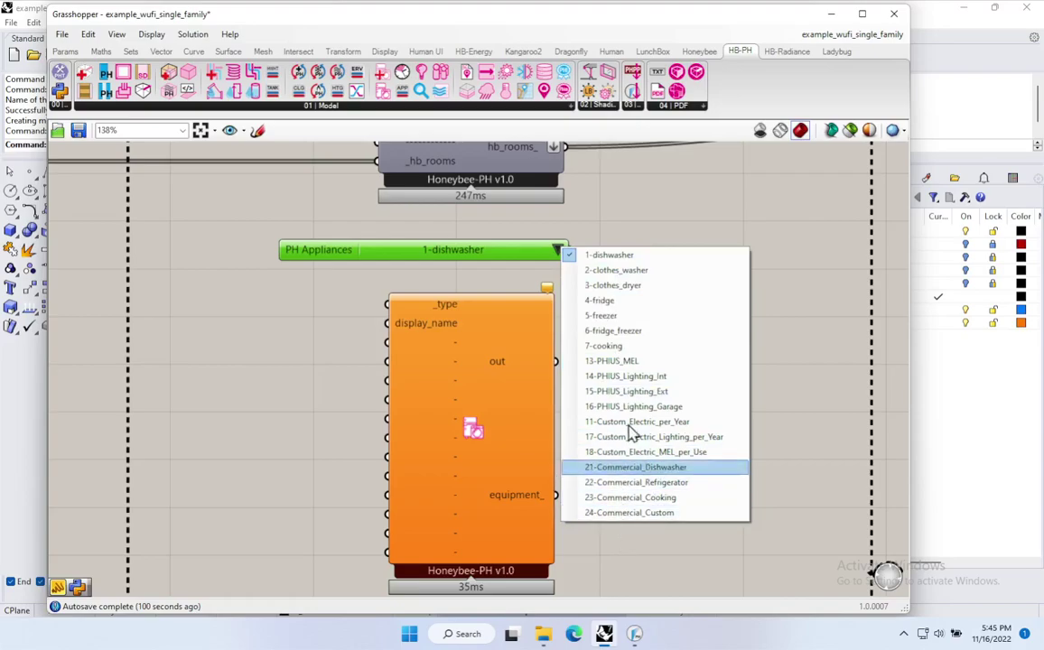
left_click(615, 229)
left_click_drag(574, 251, 390, 303)
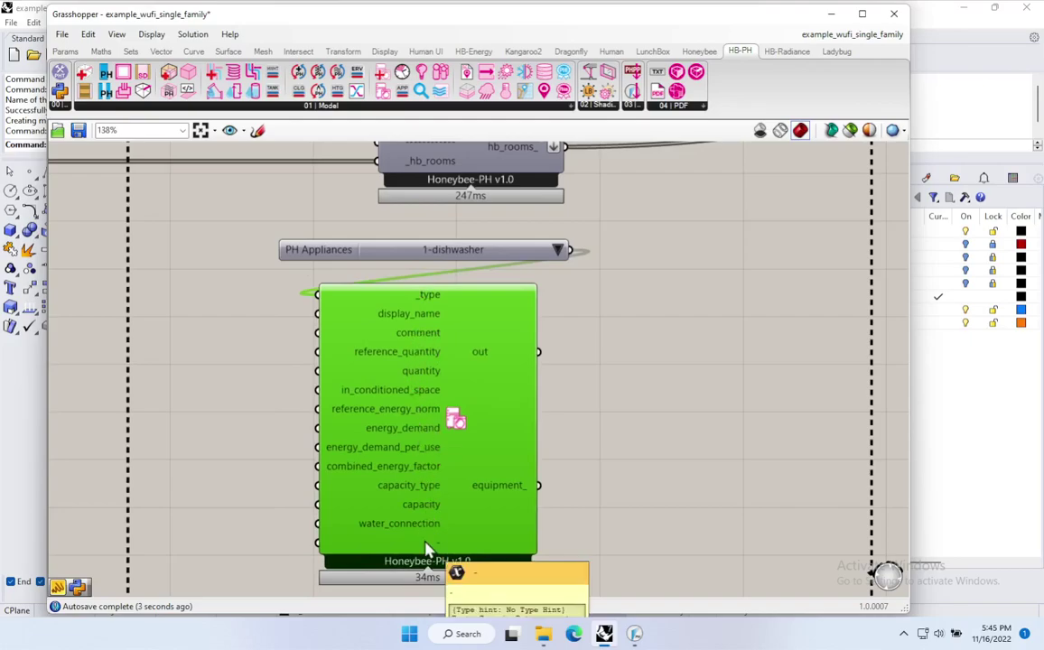
- Change the PH Appliances selection to 11-Custom_Electric_per_Year and tidy the components
left_click(557, 250)
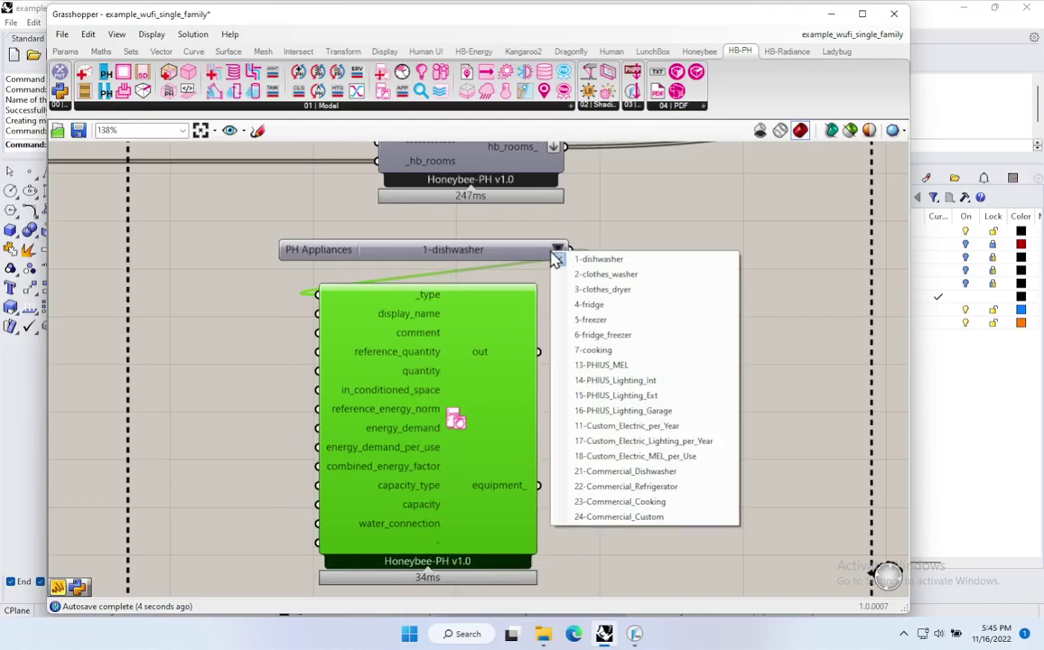
left_click(580, 306)
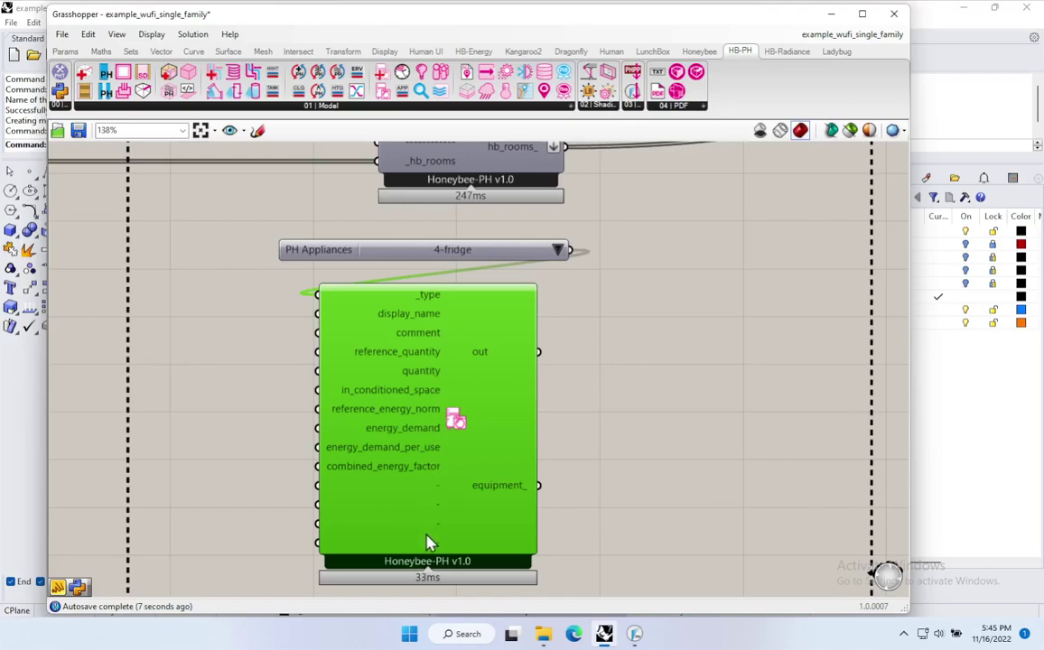
left_click_drag(428, 528, 469, 520)
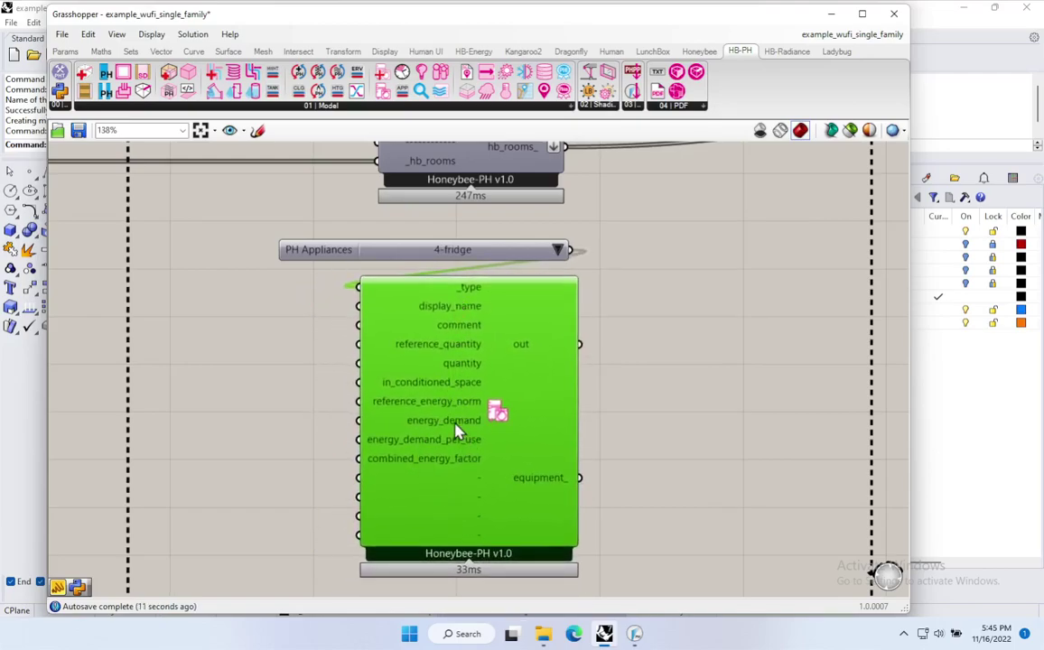
mouse_move(456, 426)
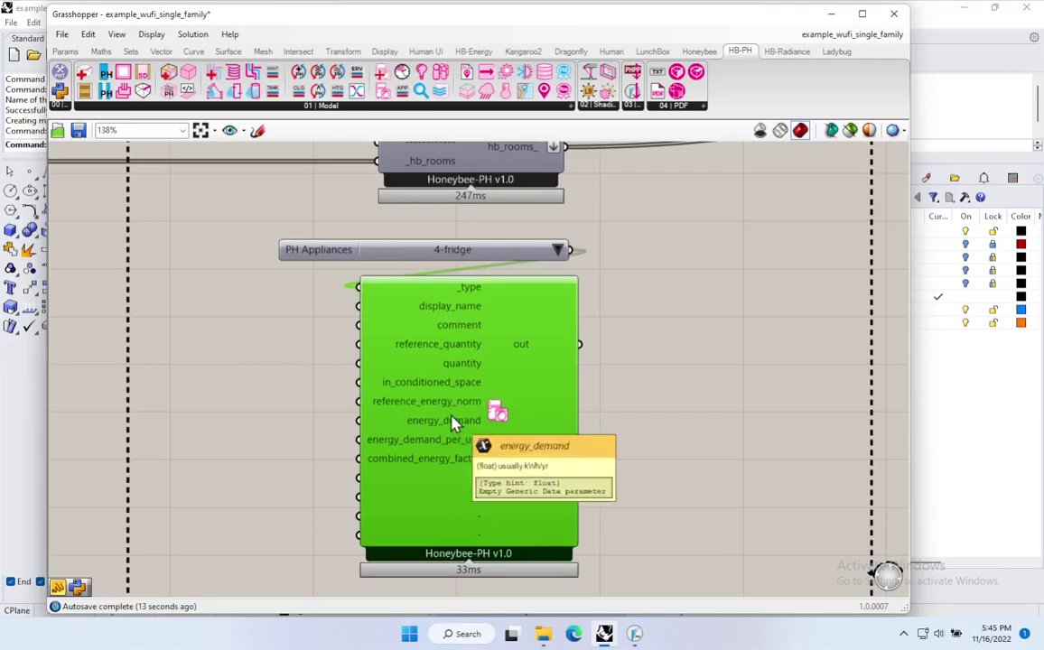
left_click(557, 251)
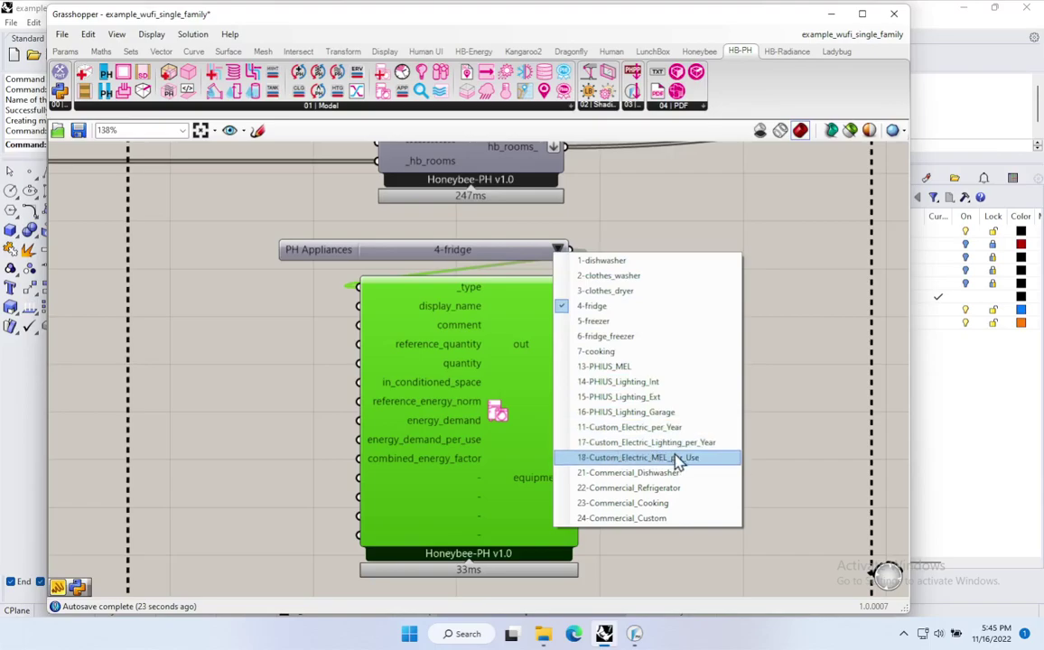
left_click(630, 428)
left_click_drag(501, 262, 530, 260)
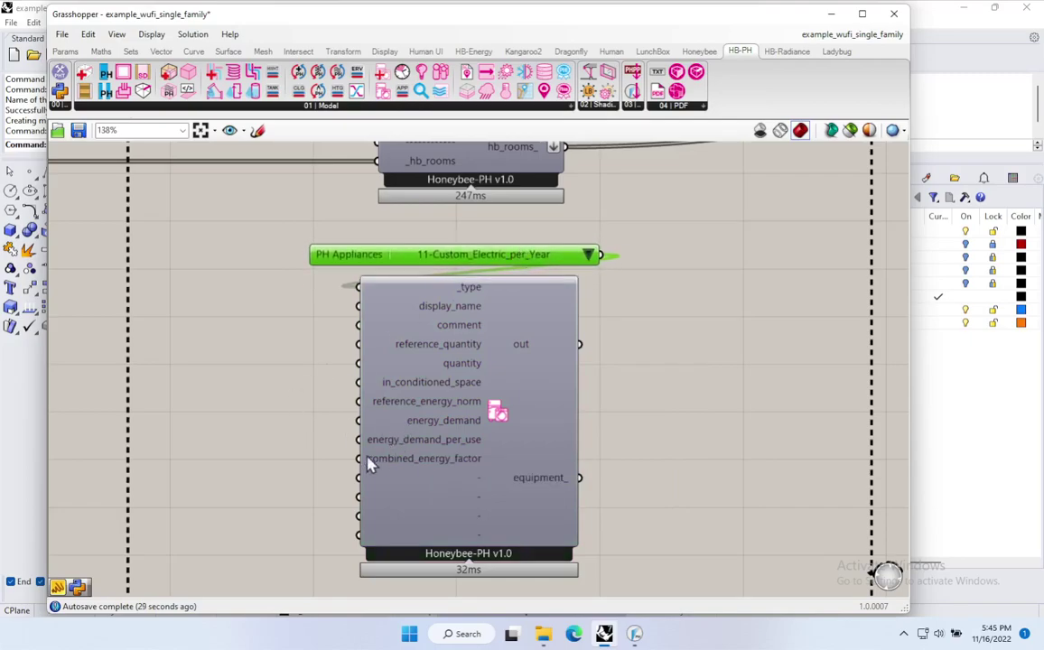
- Add a Panel with 1000 wired into the appliance's energy_demand input
double_click(250, 442)
type("panel")
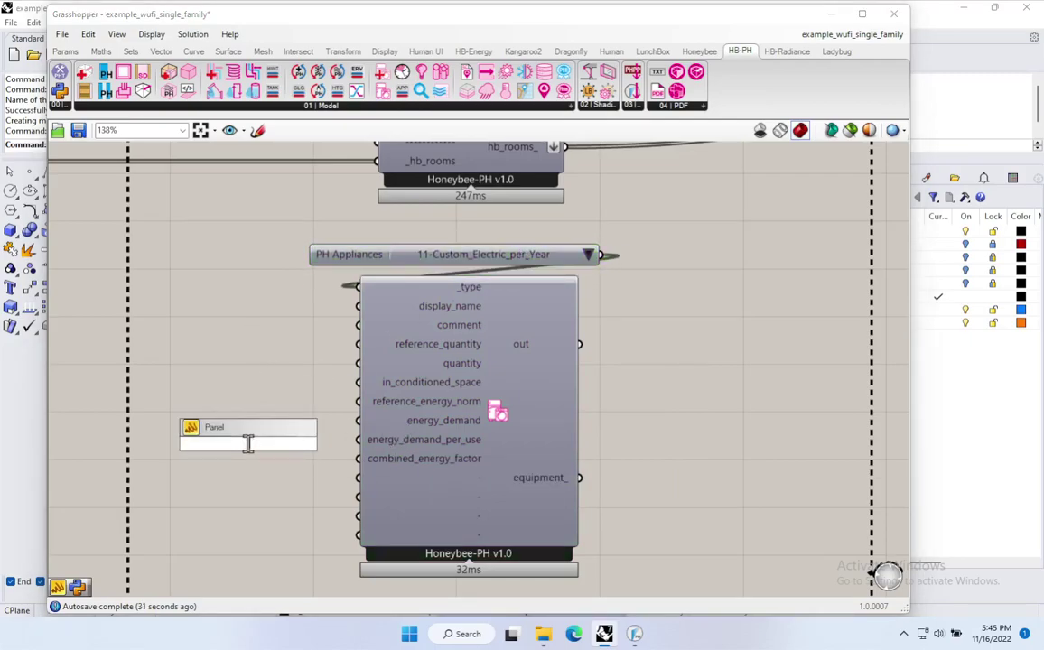
key("Return")
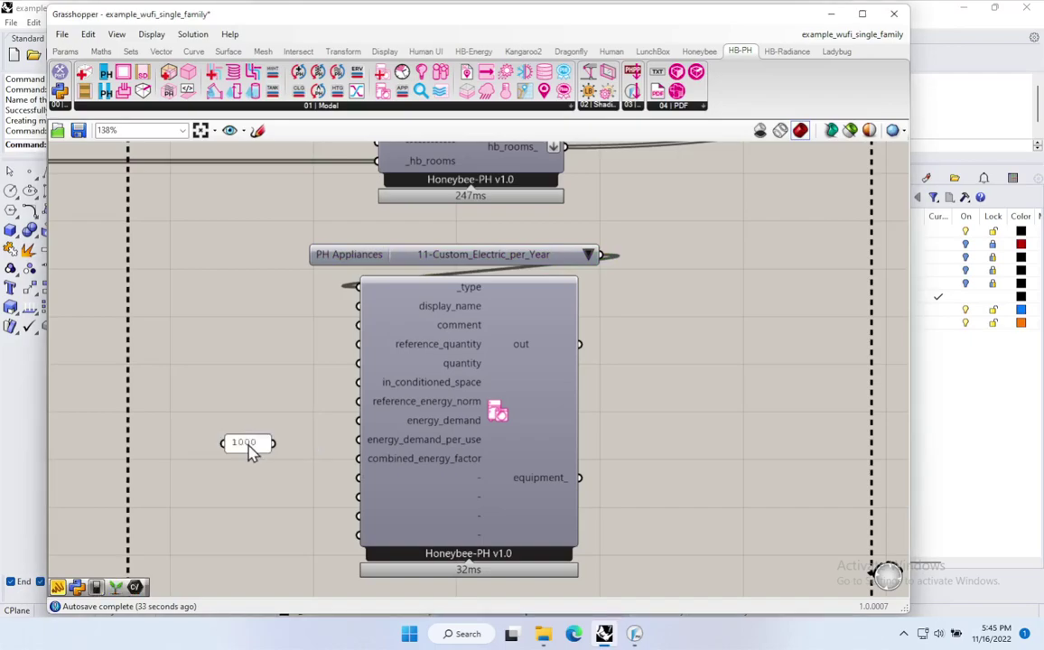
left_click_drag(358, 421, 320, 418)
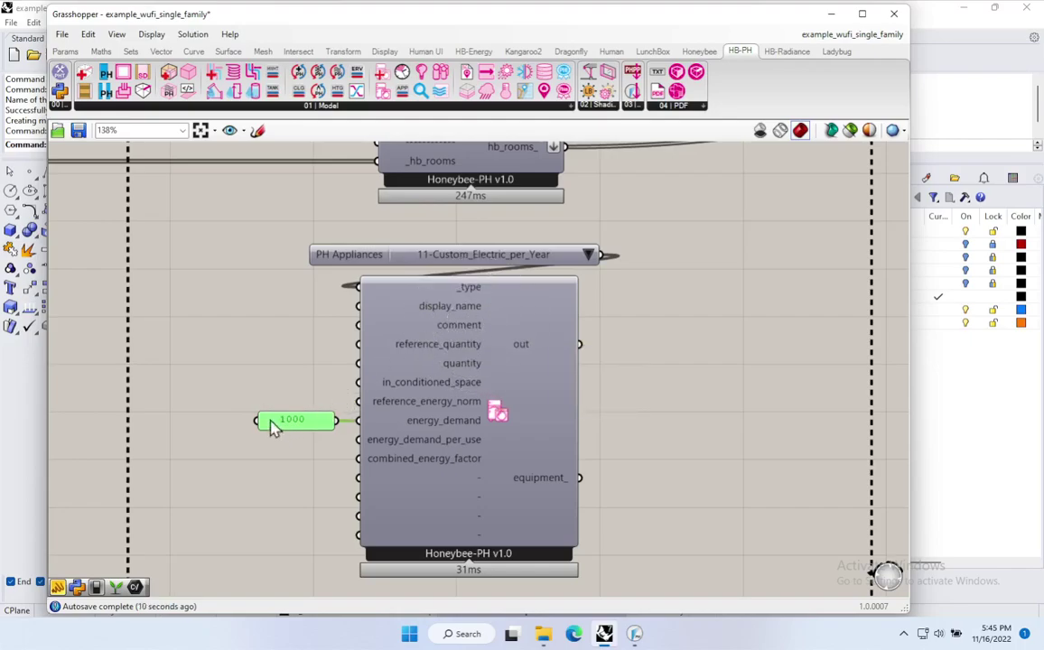
- Add an Eds_Custom_Elec_Appliance text panel wired into comment and align both panels
double_click(212, 323)
type("\"Eds")
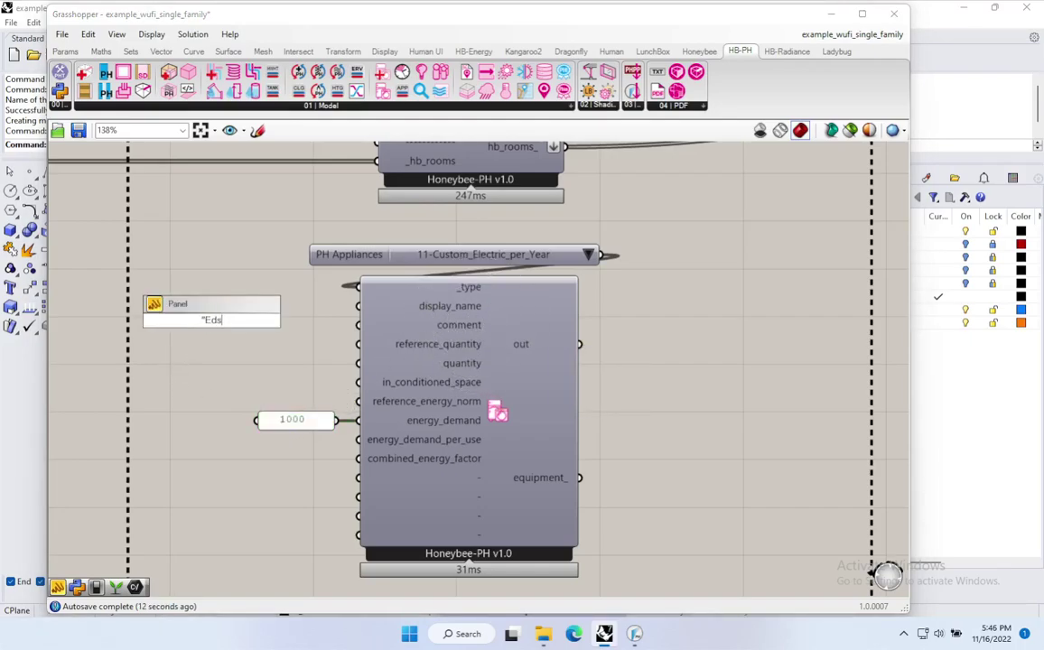
type("_Custom_e")
key("BackSpace")
type("Ele")
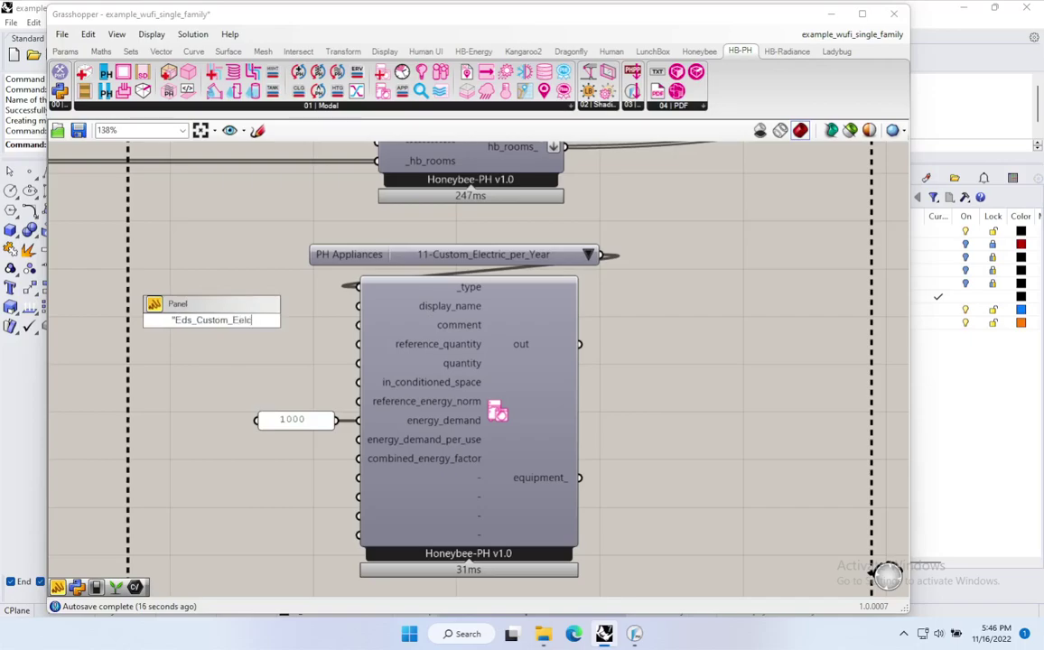
type("c_Applica")
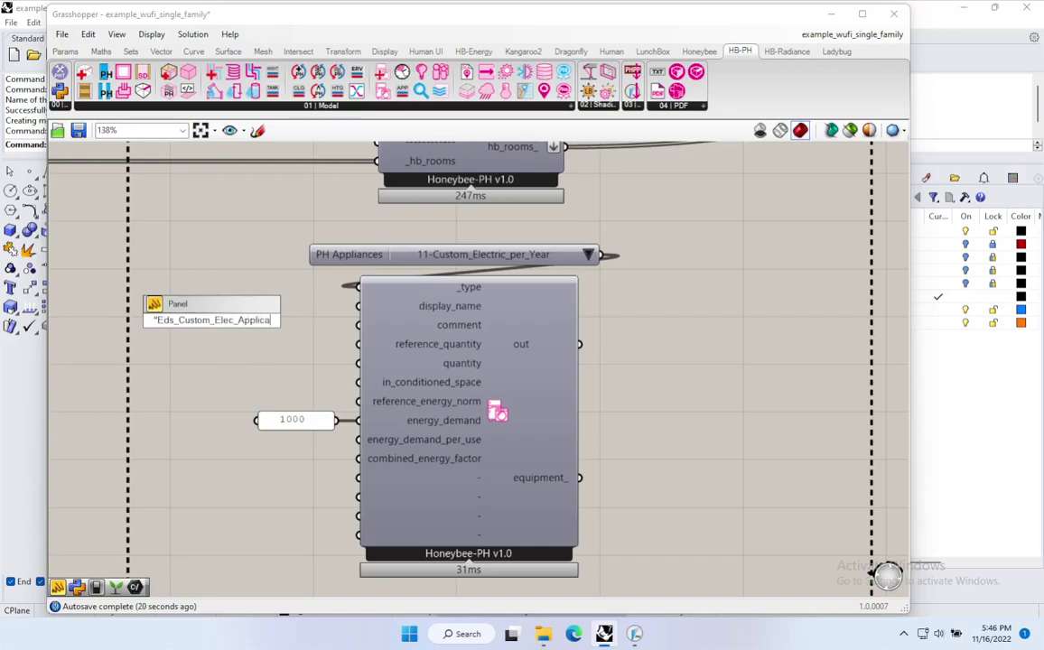
key("BackSpace")
key("BackSpace")
type("ance")
key("Return")
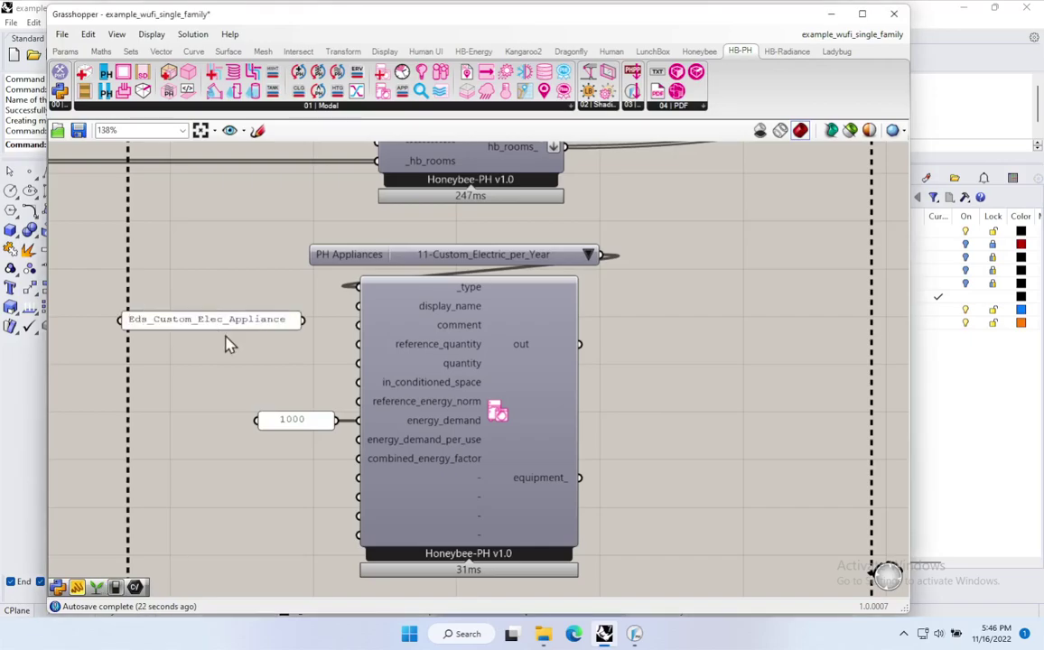
left_click_drag(305, 321, 354, 326)
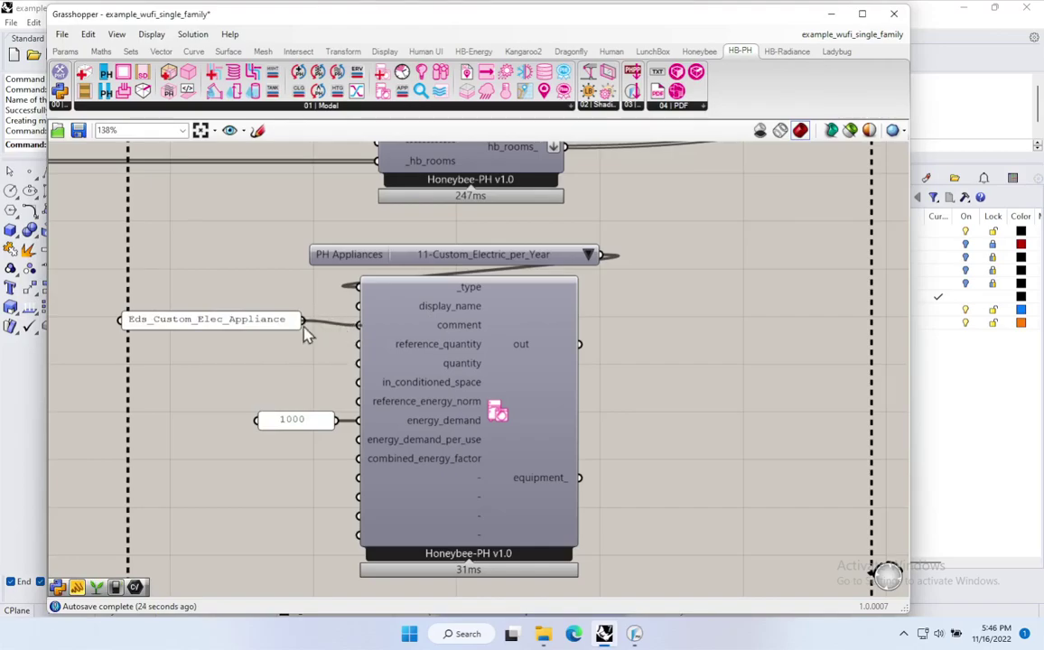
left_click_drag(262, 329, 296, 333)
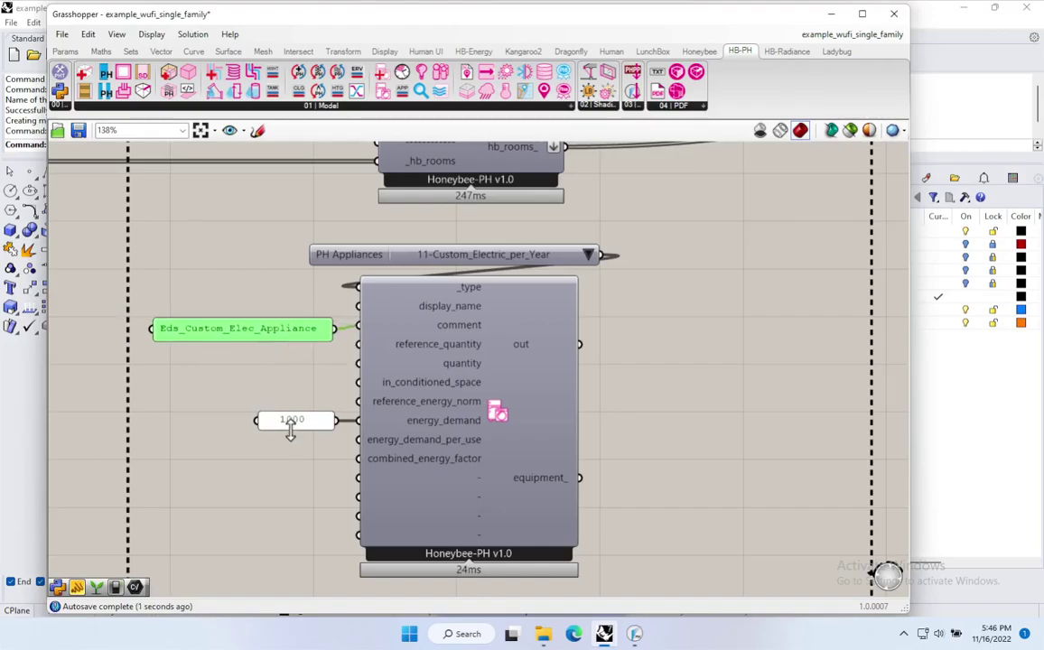
mouse_move(291, 422)
left_mouse_down()
mouse_move(302, 444)
mouse_move(289, 427)
left_mouse_up()
left_click_drag(298, 332, 300, 321)
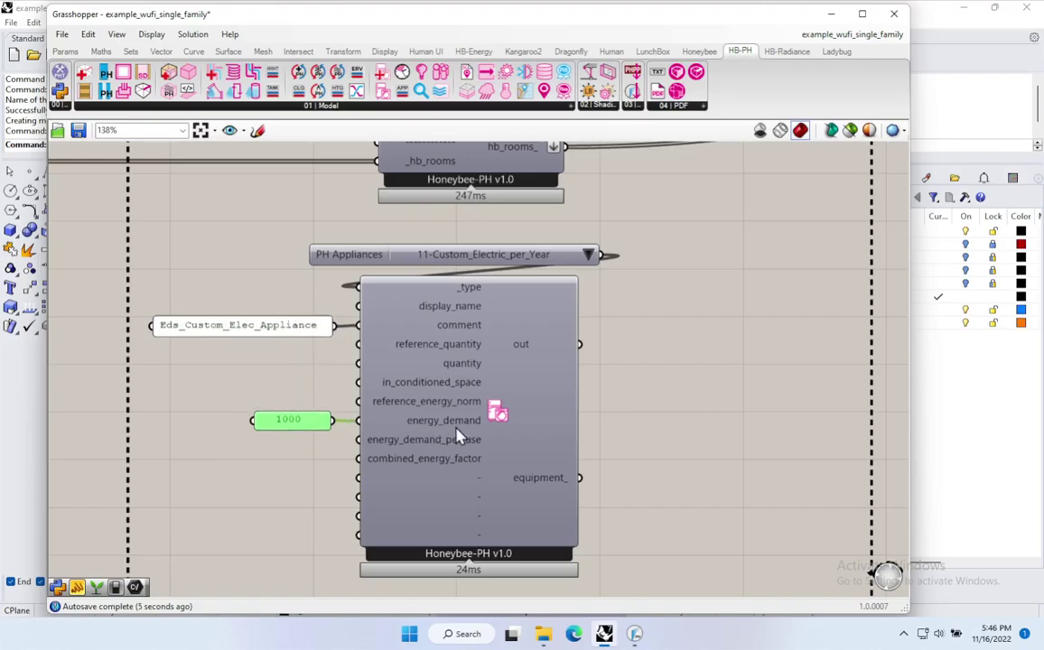
mouse_move(459, 433)
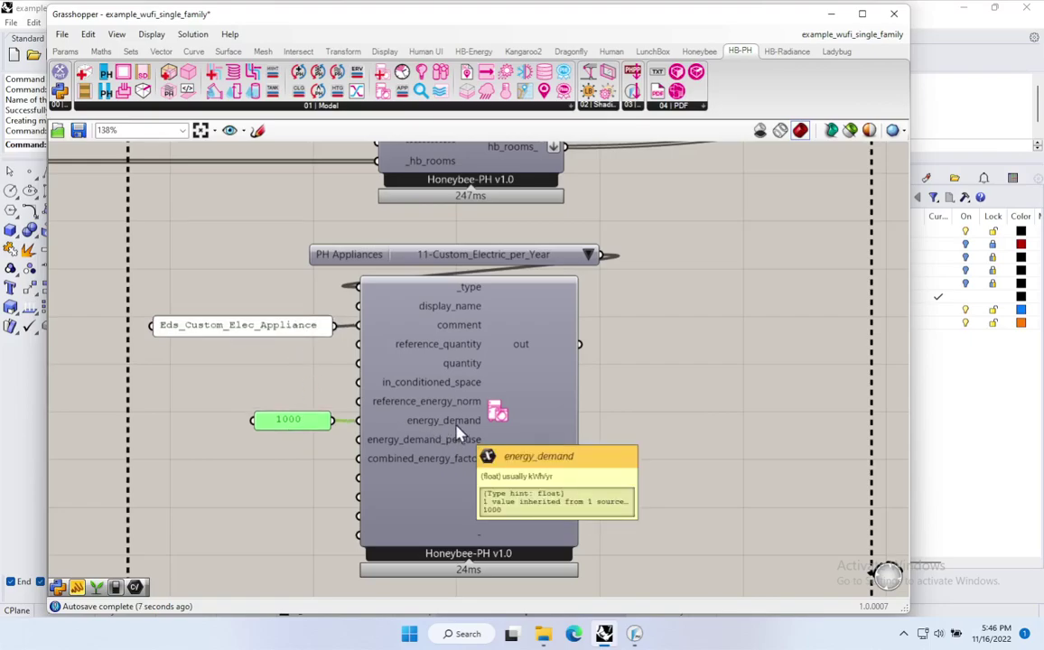
left_click(257, 329)
- Connect the custom appliance's equipment_ output to the upstream Phius defaults equipment_ input
scroll(574, 351, "down", 2)
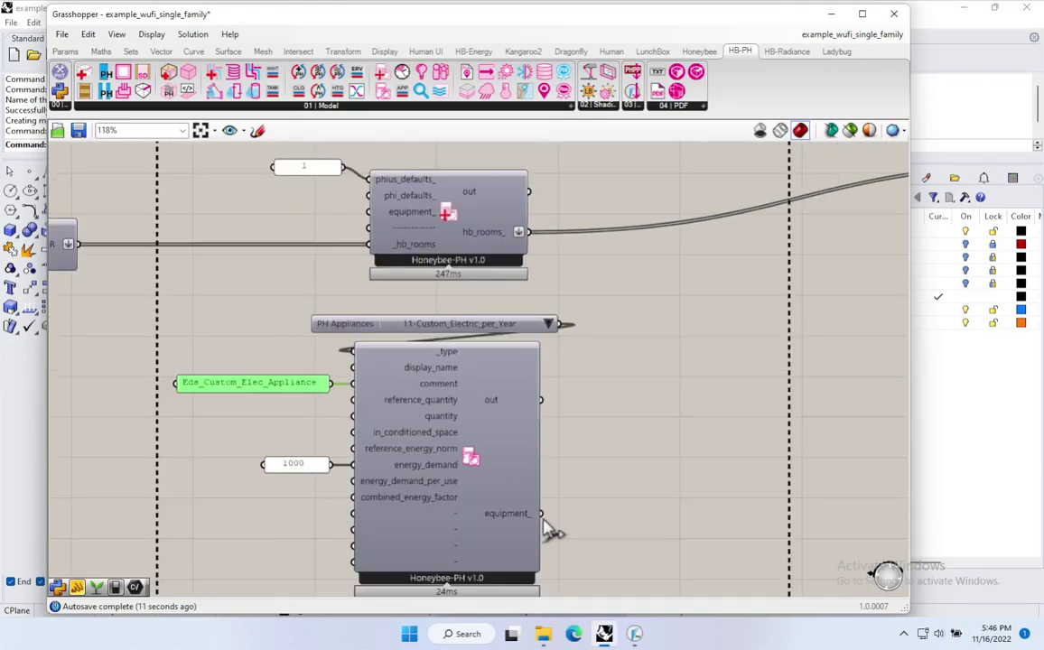
left_click(527, 524)
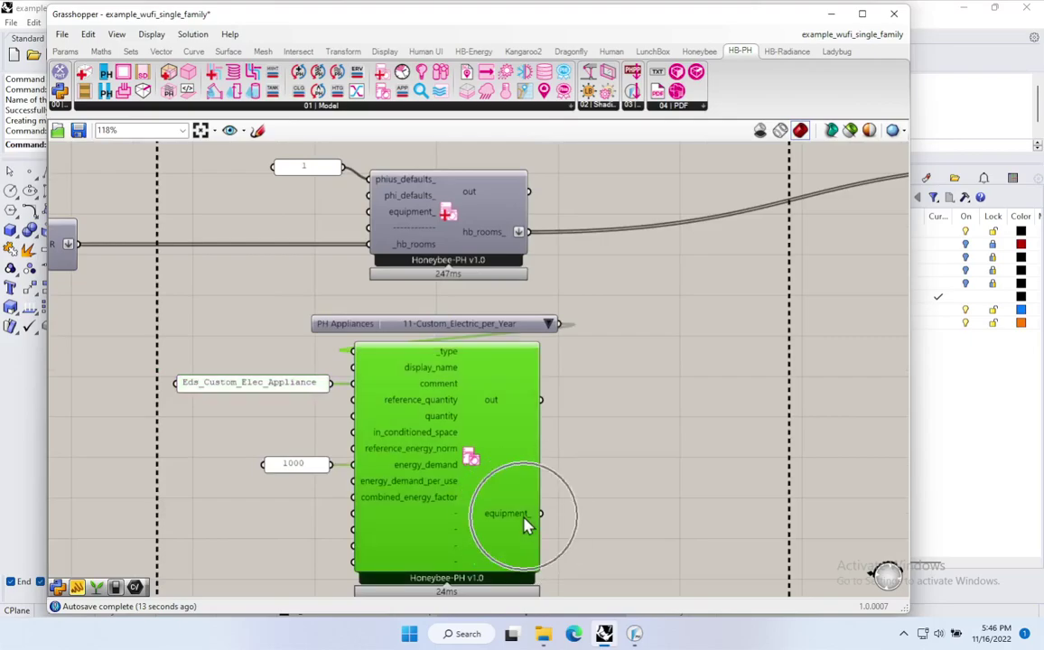
left_click_drag(540, 515, 363, 215)
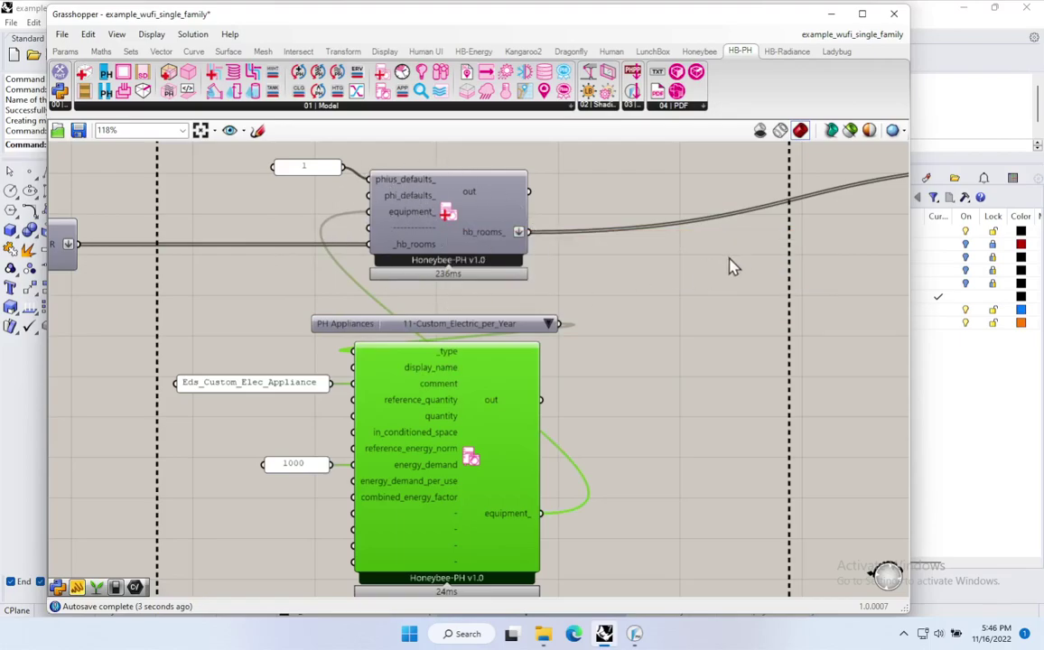
- Set the HBJSON/WUFI export Boolean Toggle to True and return to WUFI Passive
right_click_drag(720, 265, 152, 337)
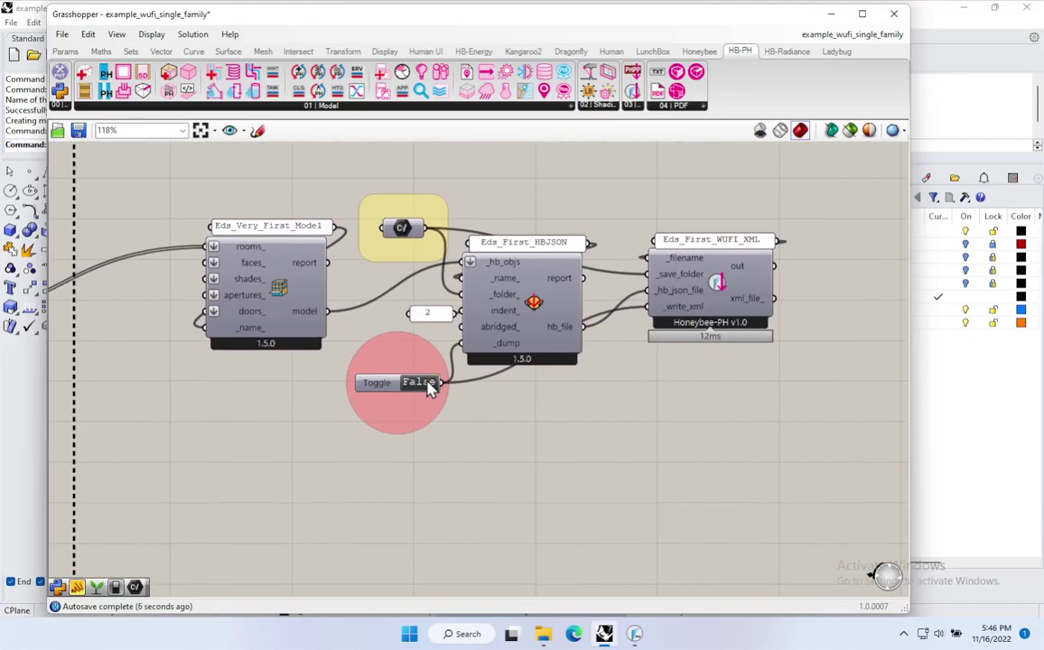
left_click(421, 383)
left_click(635, 634)
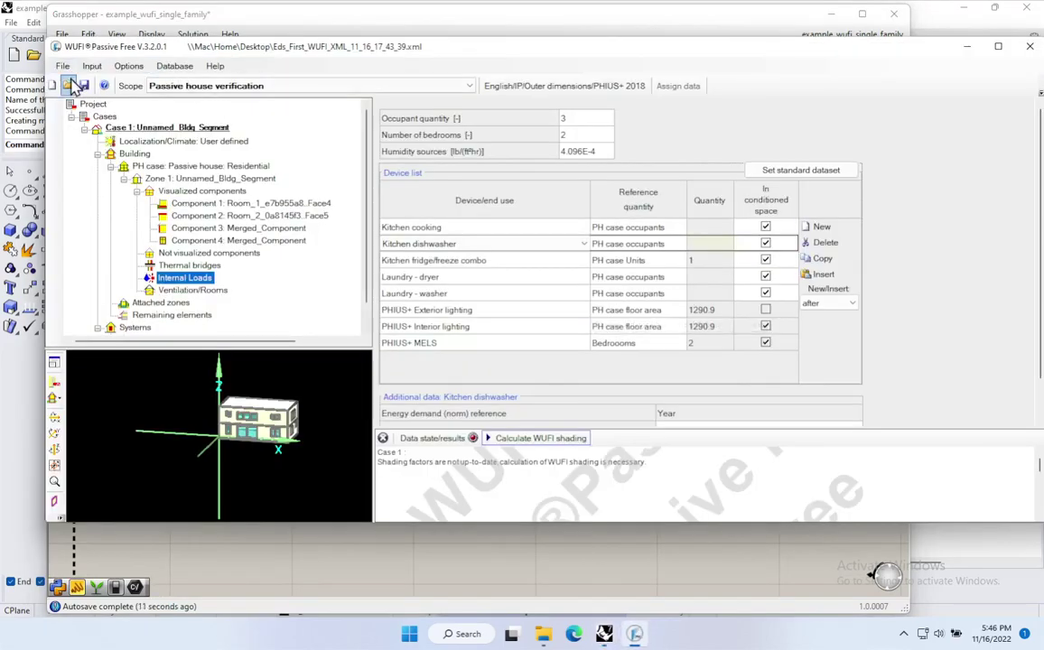
- Open the newest 11_16_17_46_38 XML export from the Desktop without saving, accepting units
left_click(72, 85)
left_click(522, 362)
scroll(174, 173, "down", 5)
scroll(103, 154, "up", 5)
left_click(107, 170)
left_click(388, 268)
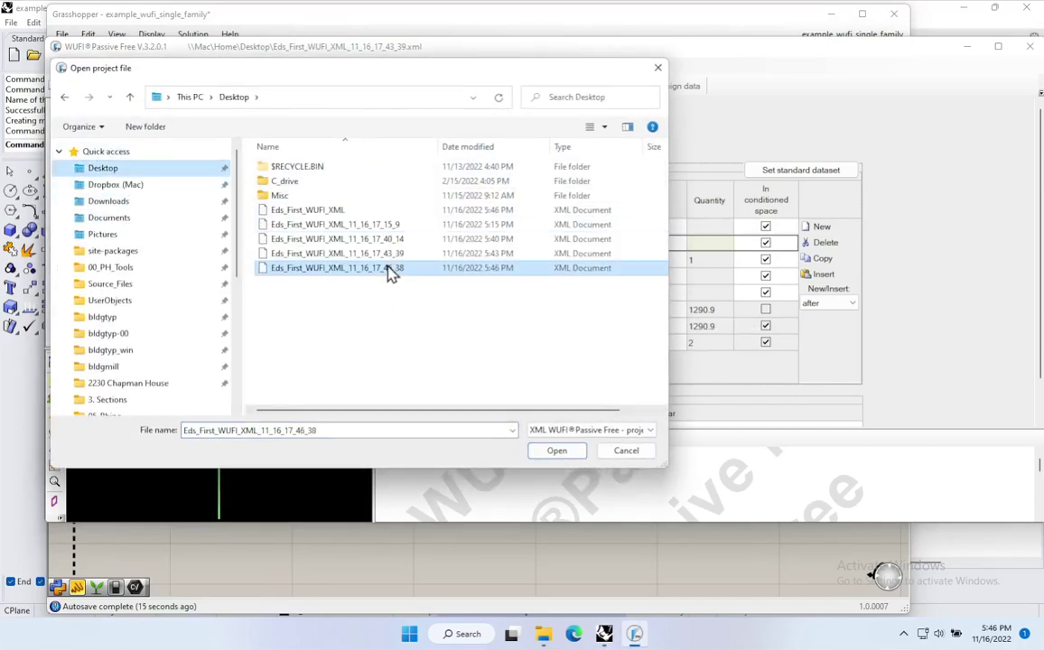
left_click(573, 453)
left_click(567, 366)
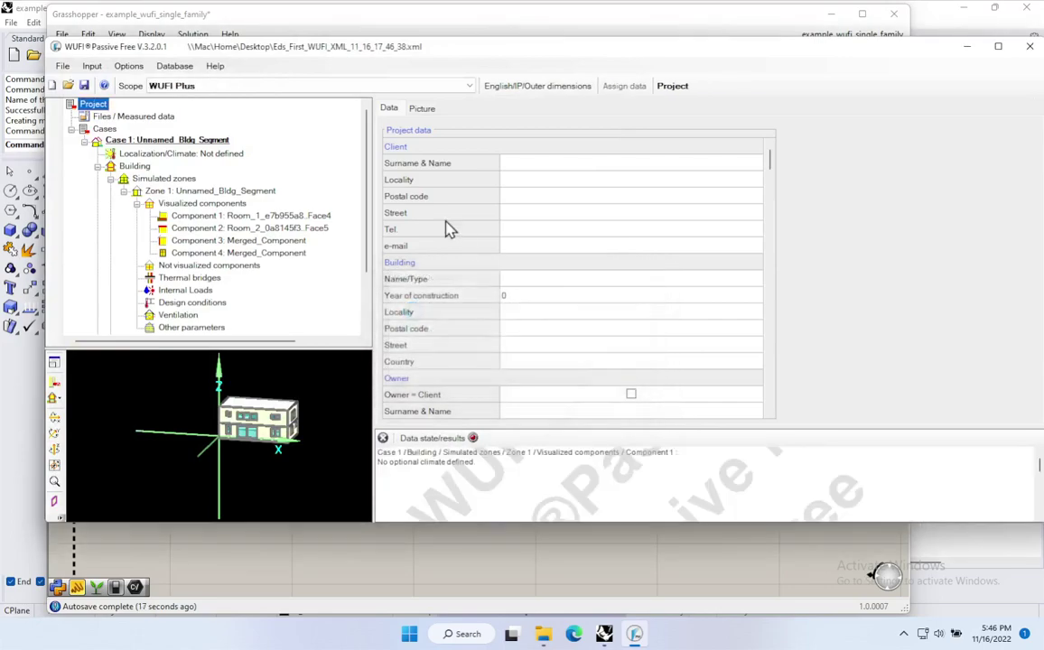
- Set scope to Passive house verification and inspect the 1000 kWh/Year User defined device, maximised
left_click(197, 85)
left_click(194, 109)
left_click(185, 278)
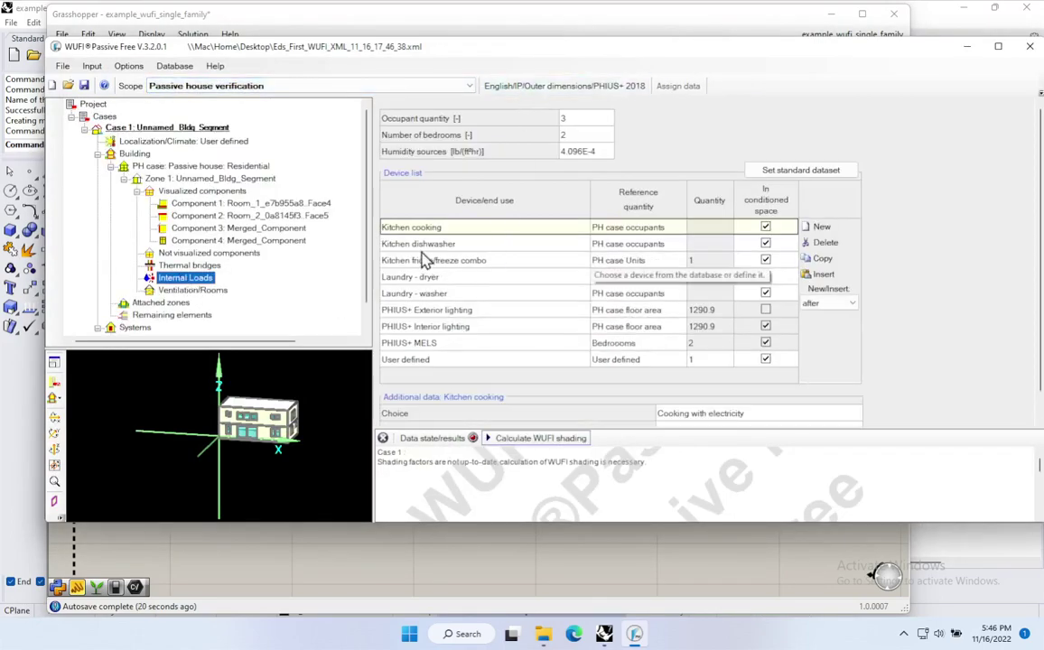
left_click(451, 361)
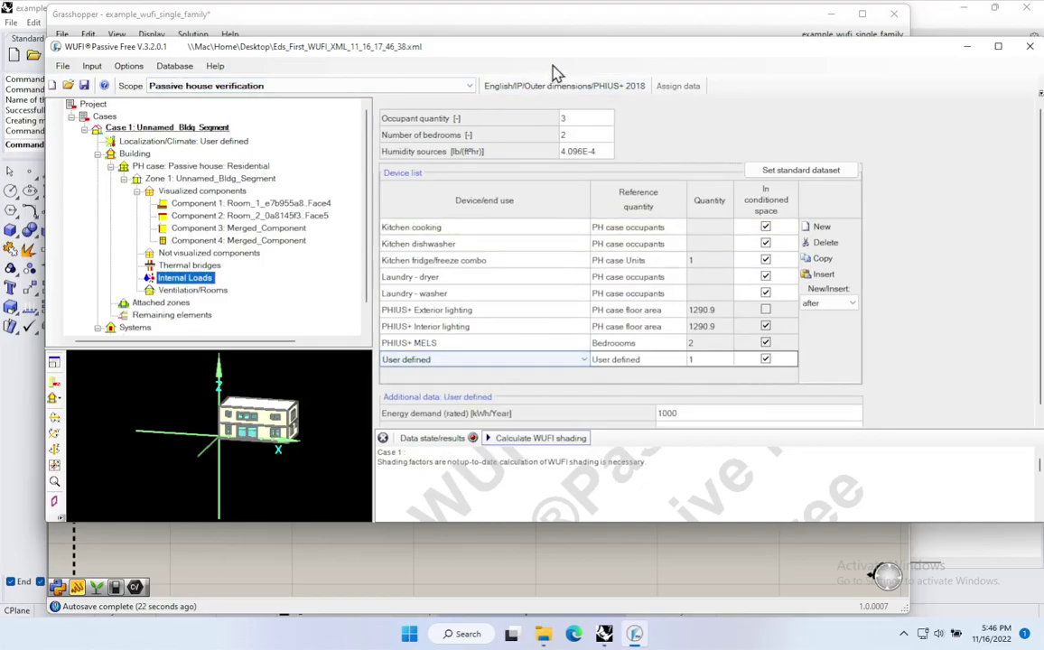
left_click_drag(542, 46, 533, 2)
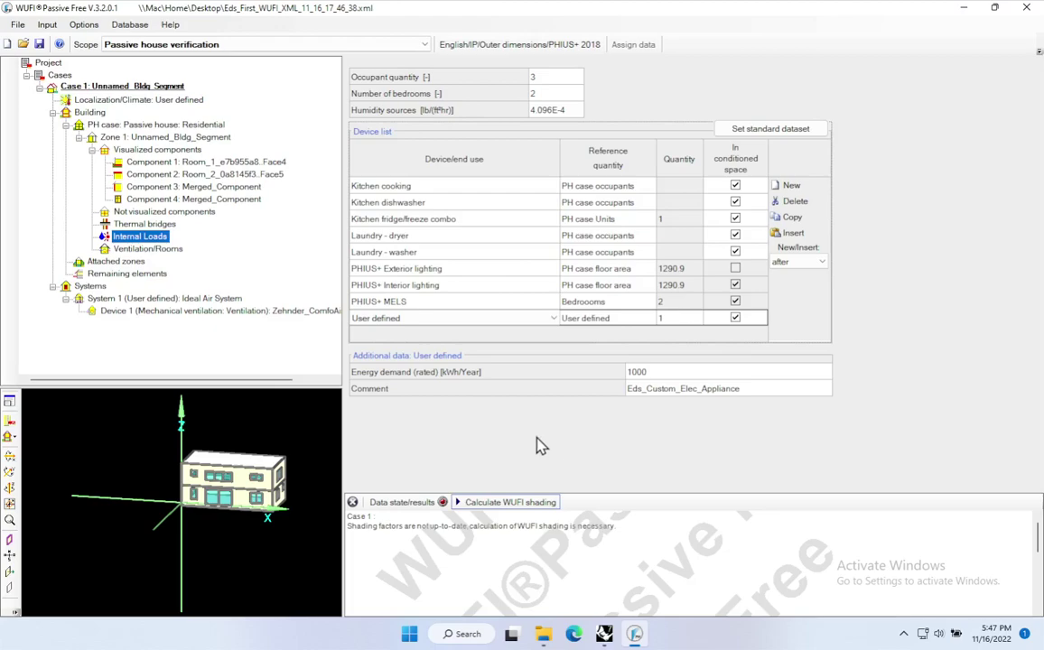
- Calculate WUFI shading and expand results: heating 24.67 kBtu/ft²yr, cooling 8.58, source 2,702 kWh/Person yr
left_click(494, 509)
left_click_drag(611, 492, 602, 390)
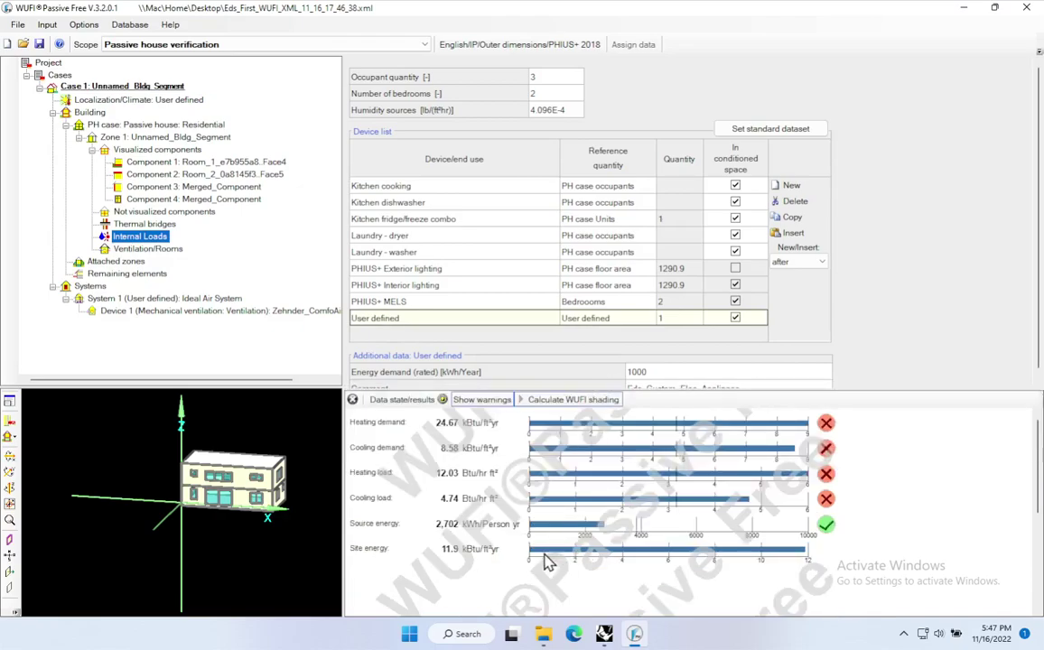